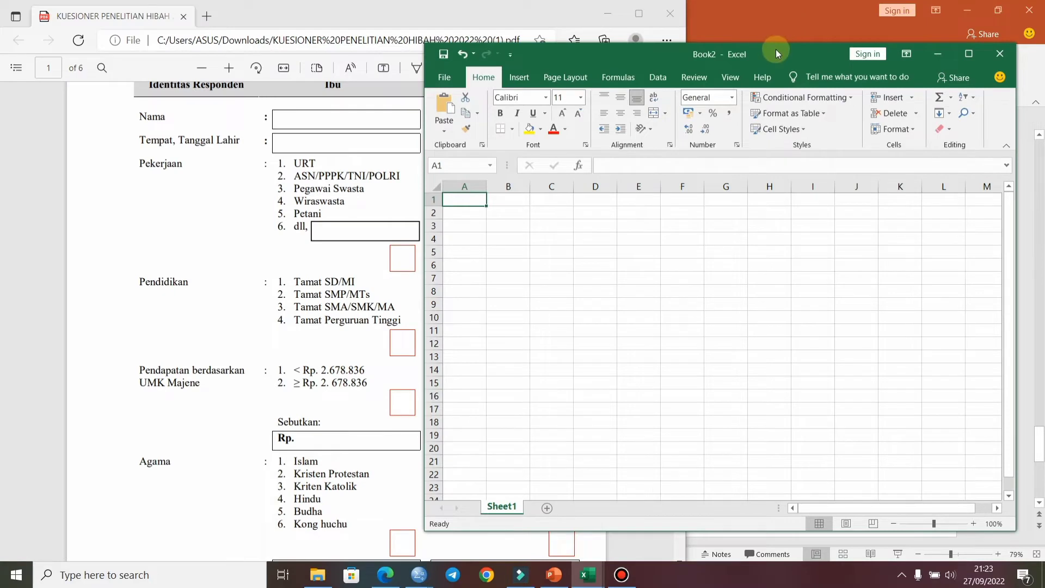
- Move the workbook window clear of the questionnaire, enter the header nama_responden in A1 and widen column A to fit it
{"action": "left_click_drag", "start_coordinate": [775, 49], "coordinate": [825, 20]}
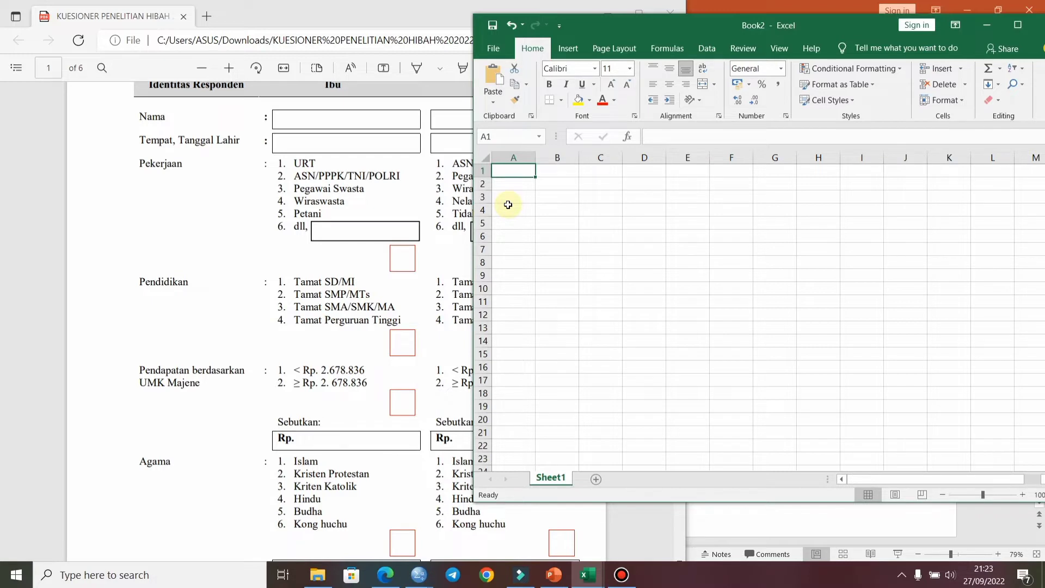
{"action": "type", "text": "nama"}
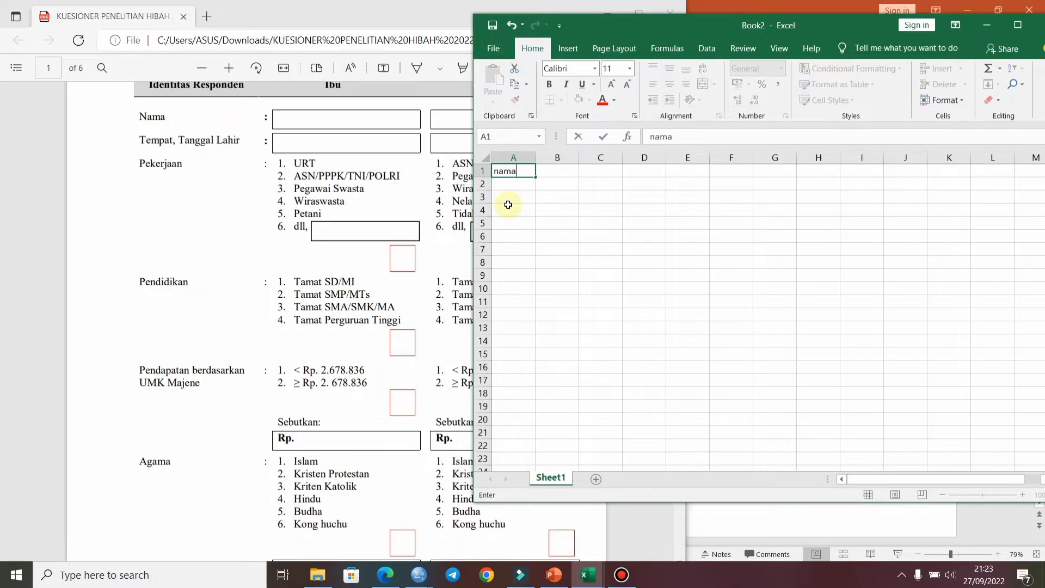
{"action": "type", "text": "_respone"}
{"action": "key", "text": "BackSpace"}
{"action": "type", "text": "den"}
{"action": "key", "text": "Return"}
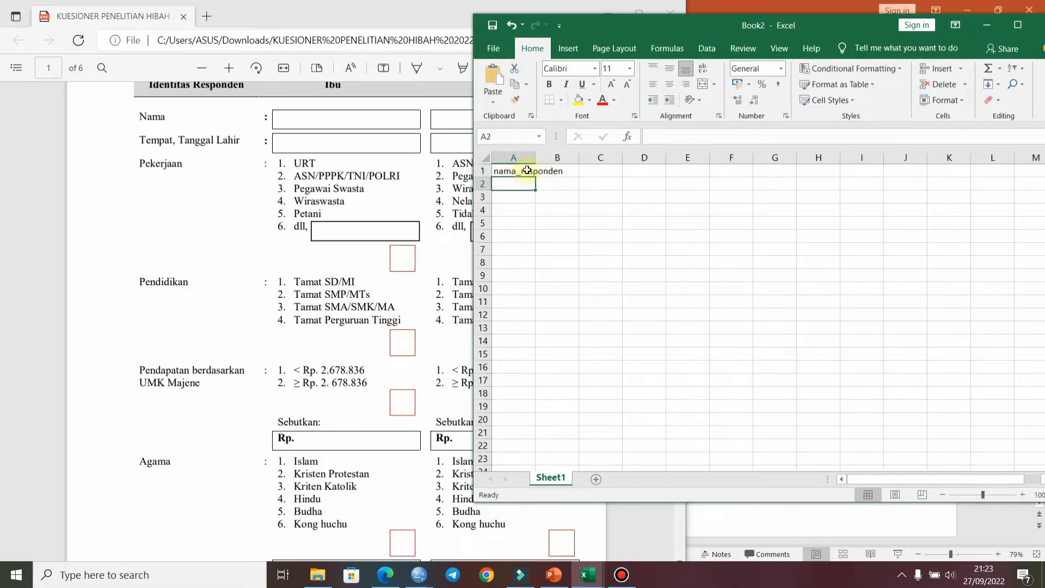
{"action": "left_click_drag", "start_coordinate": [536, 158], "coordinate": [569, 160]}
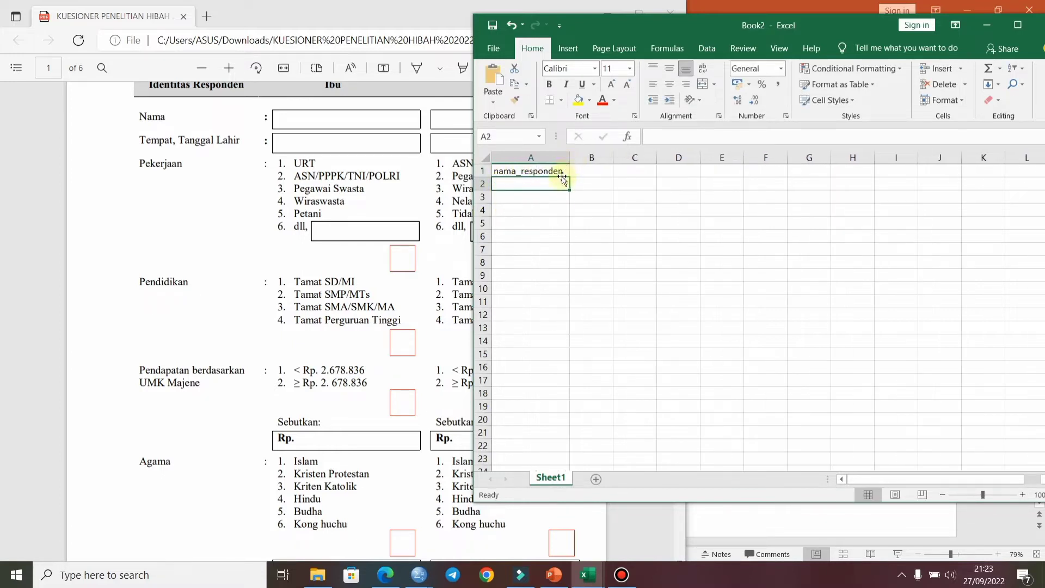
{"action": "left_click", "coordinate": [561, 168]}
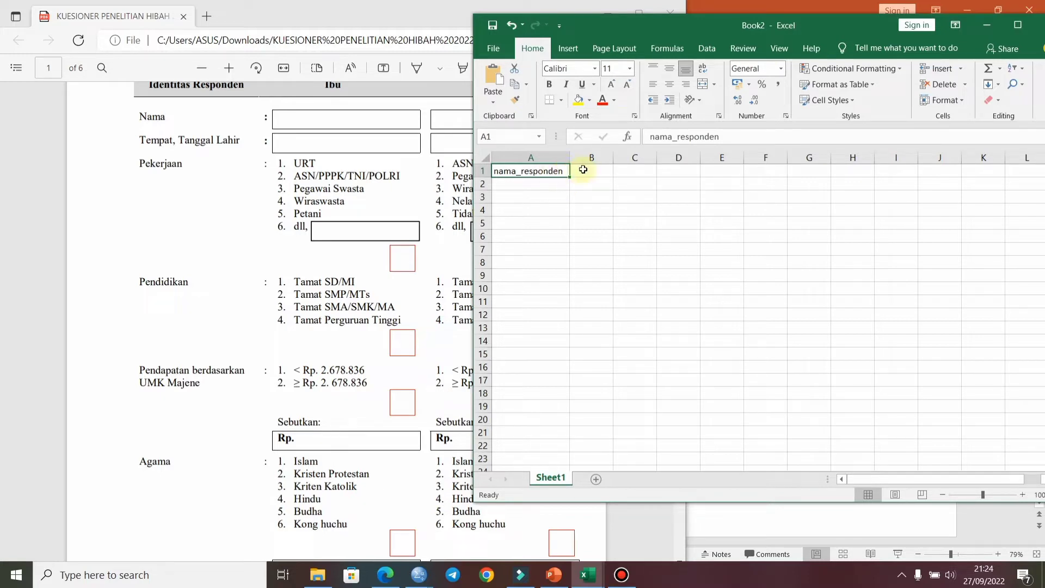
- Enter the header pekerjaan_responden in B1 and widen column B to fit the text
{"action": "left_click", "coordinate": [584, 169]}
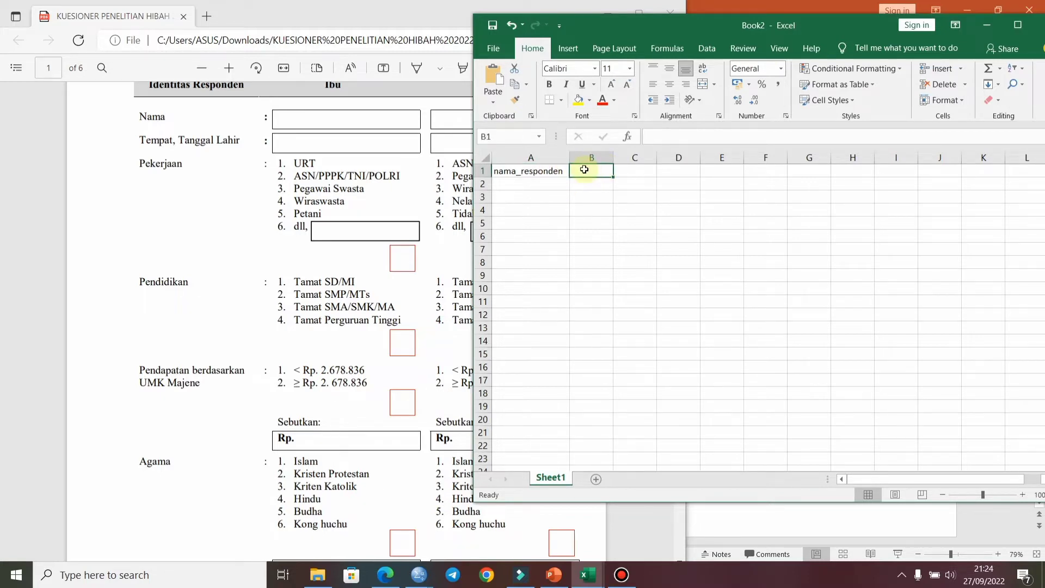
{"action": "type", "text": "pekerjaan"}
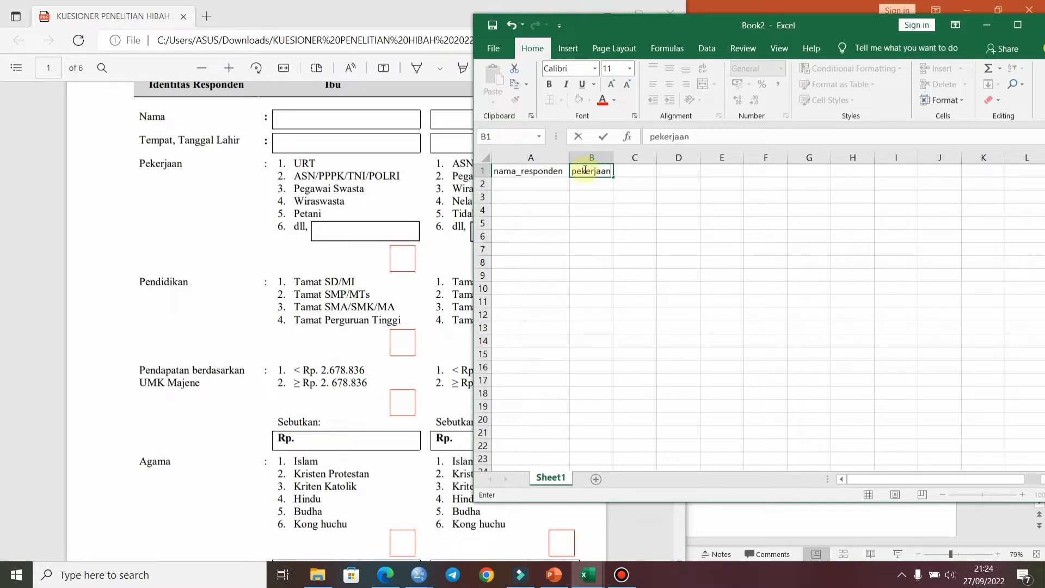
{"action": "type", "text": "_responden"}
{"action": "left_click", "coordinate": [610, 177]}
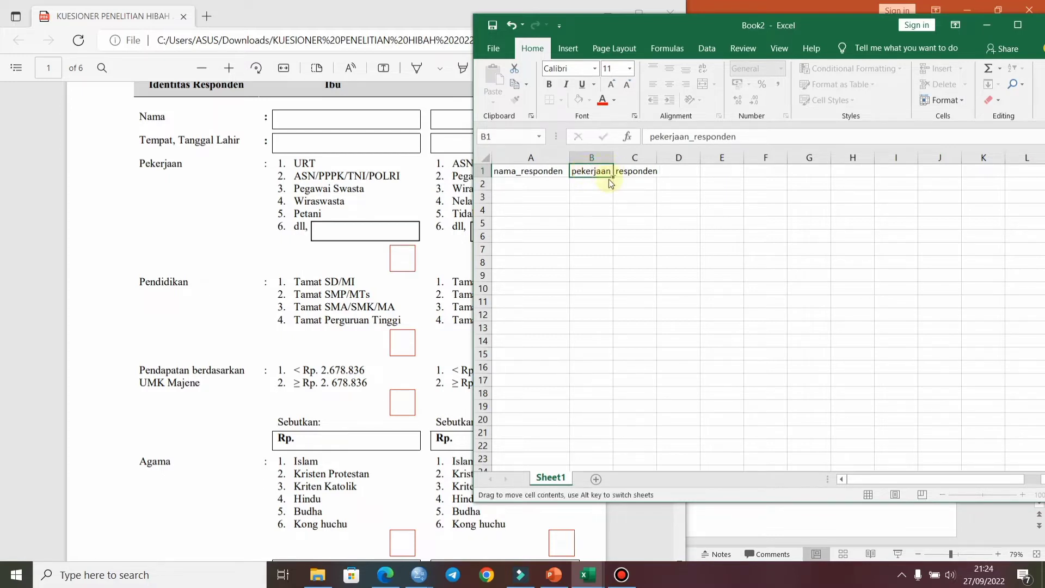
{"action": "left_click_drag", "start_coordinate": [613, 158], "coordinate": [665, 166]}
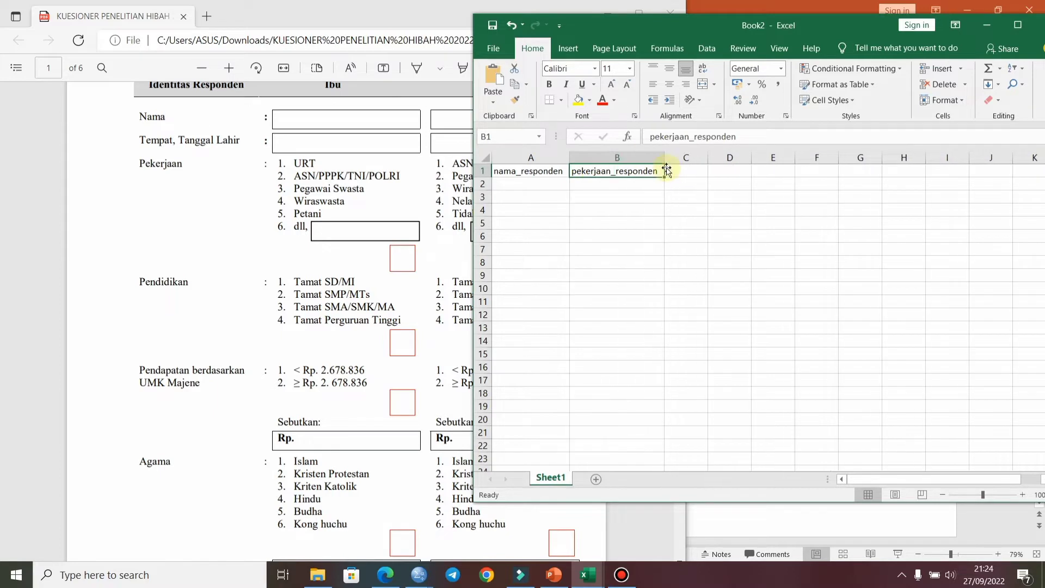
- Enter the header pendidikan_responden in C1 and widen column C to fit the text
{"action": "left_click", "coordinate": [686, 171]}
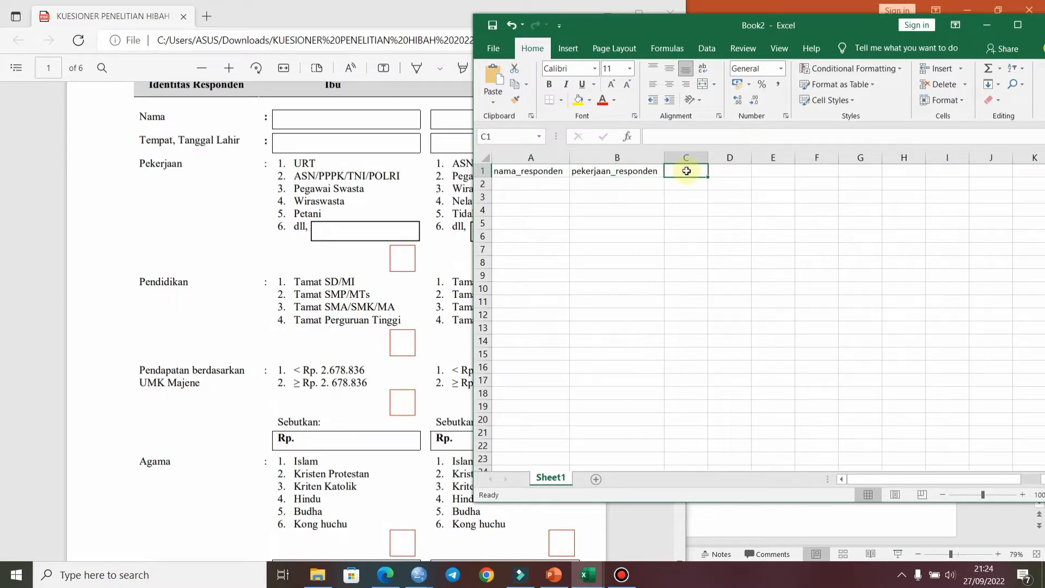
{"action": "type", "text": "pendi"}
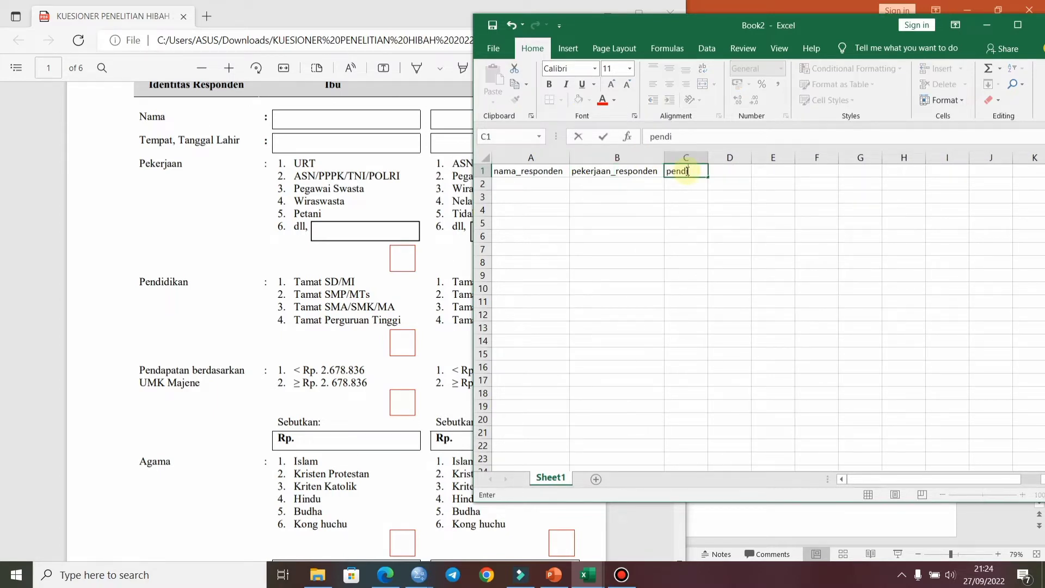
{"action": "type", "text": "dikan_responden"}
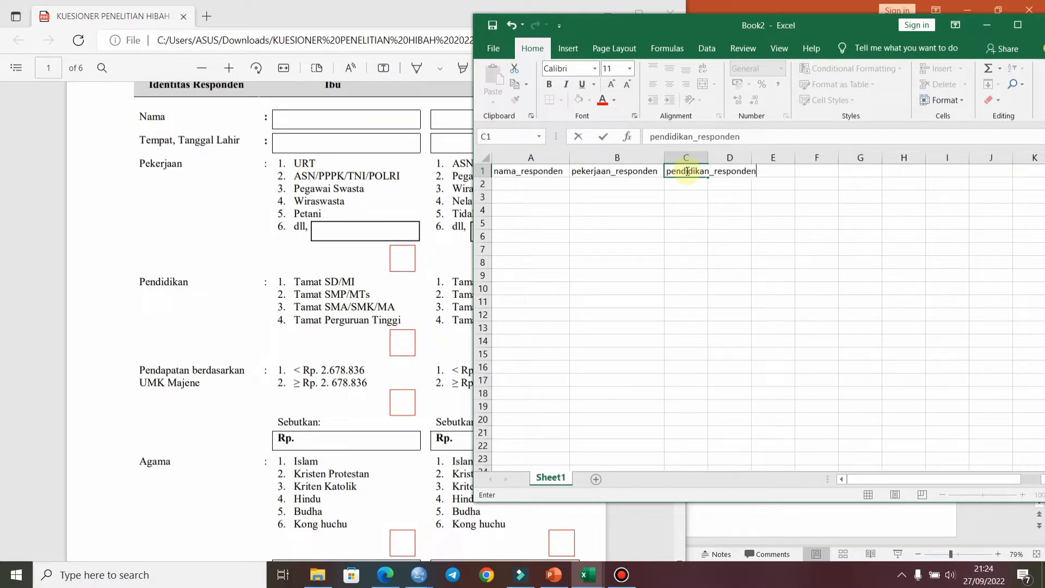
{"action": "left_click", "coordinate": [684, 196]}
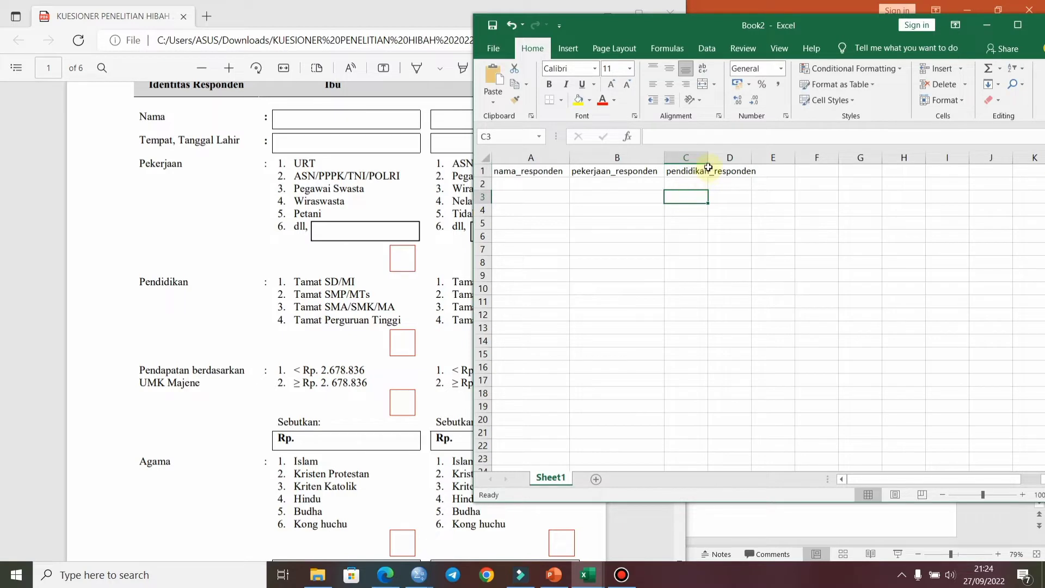
{"action": "left_click_drag", "start_coordinate": [709, 159], "coordinate": [763, 159]}
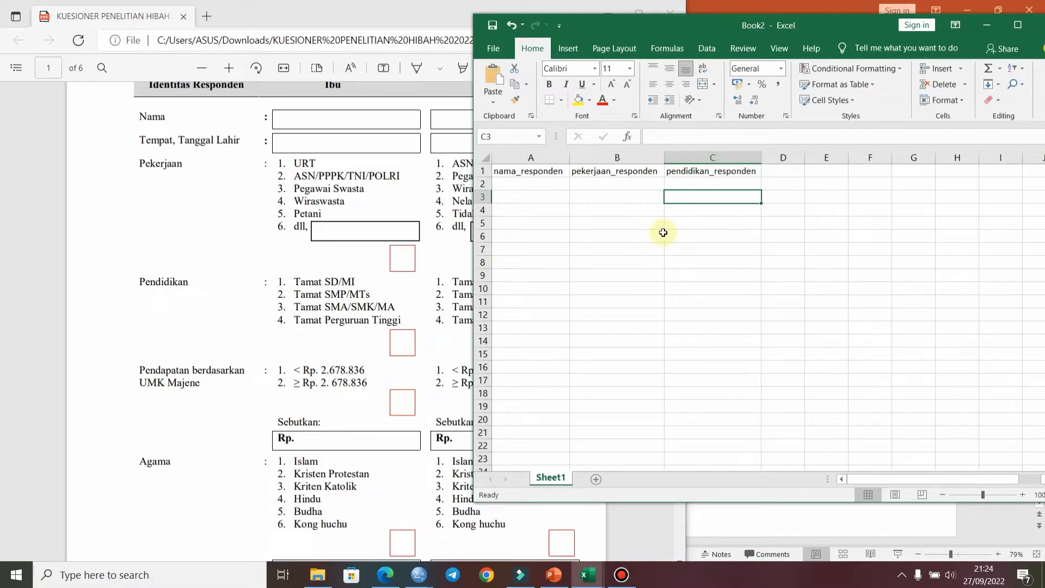
- Enter the header pendapatan in D1 for the respondent's income
{"action": "left_click", "coordinate": [792, 172]}
{"action": "type", "text": "pend"}
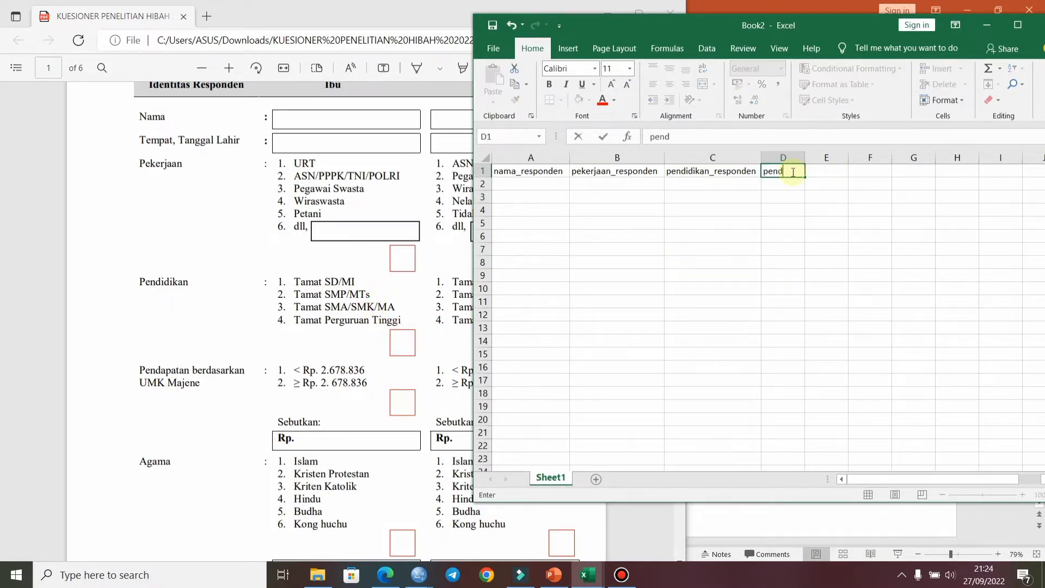
{"action": "type", "text": "apatan"}
{"action": "left_click_drag", "start_coordinate": [661, 184], "coordinate": [662, 173]}
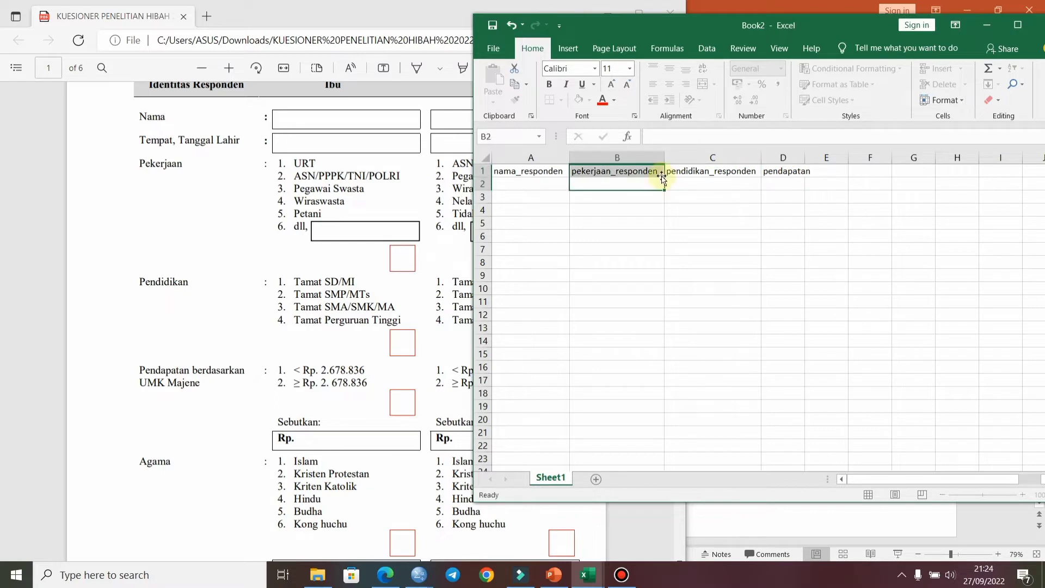
- Remove the _responden suffix from the headers in B1, A1 and C1, leaving pekerjaan, nama and pendidikan
{"action": "left_click", "coordinate": [659, 172]}
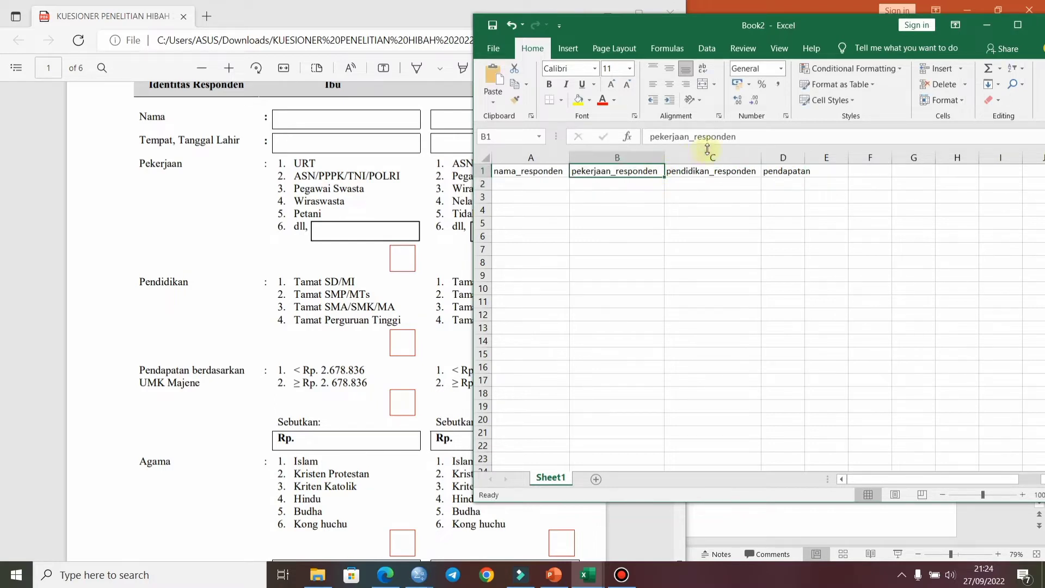
{"action": "left_click_drag", "start_coordinate": [741, 135], "coordinate": [693, 137]}
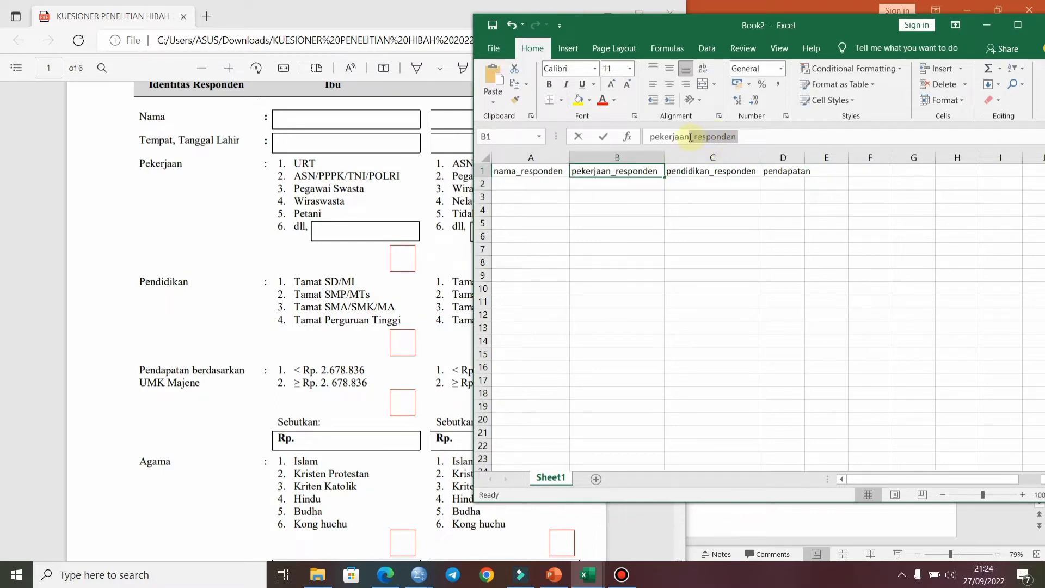
{"action": "key", "text": "BackSpace"}
{"action": "left_click", "coordinate": [545, 175]}
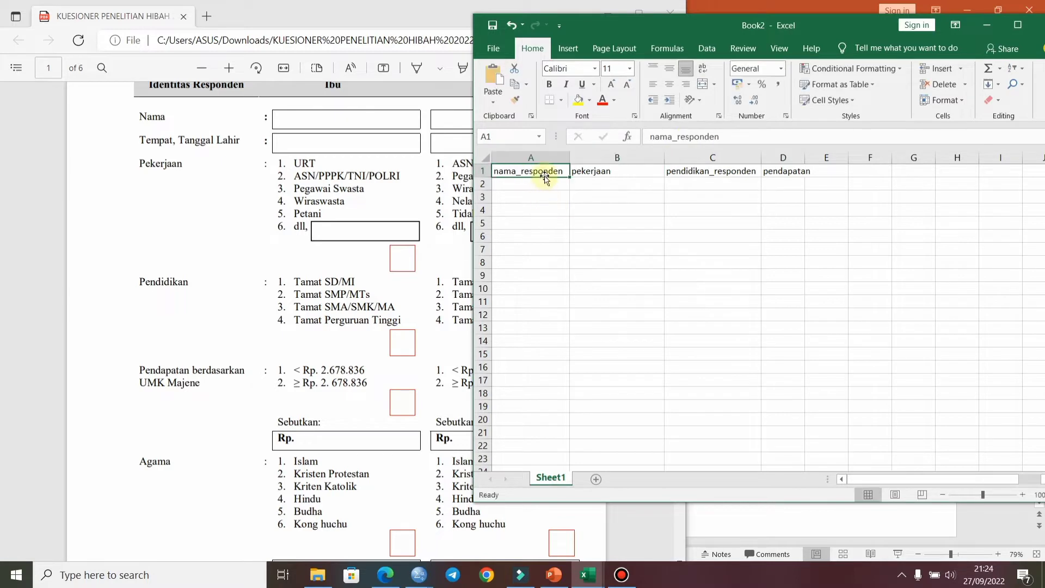
{"action": "double_click", "coordinate": [683, 136]}
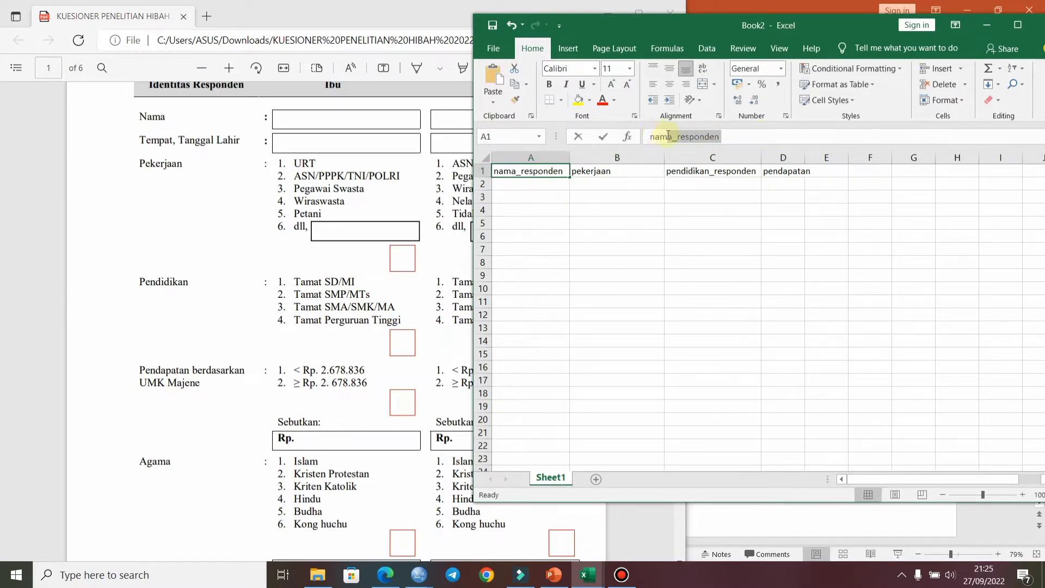
{"action": "left_click_drag", "start_coordinate": [669, 134], "coordinate": [673, 137]}
{"action": "key", "text": "BackSpace"}
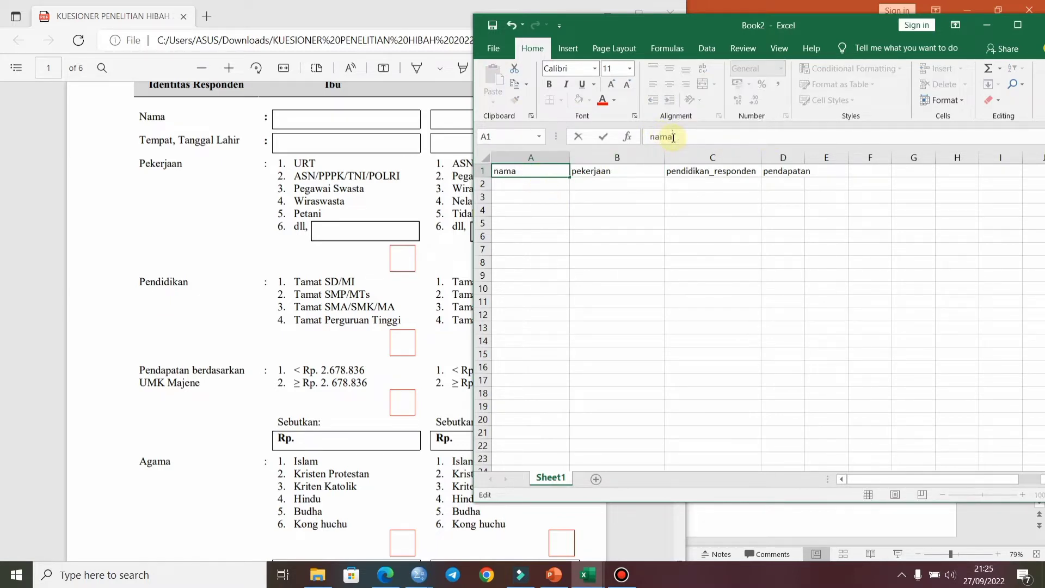
{"action": "left_click", "coordinate": [691, 172]}
{"action": "left_click_drag", "start_coordinate": [757, 134], "coordinate": [694, 136]}
{"action": "key", "text": "BackSpace"}
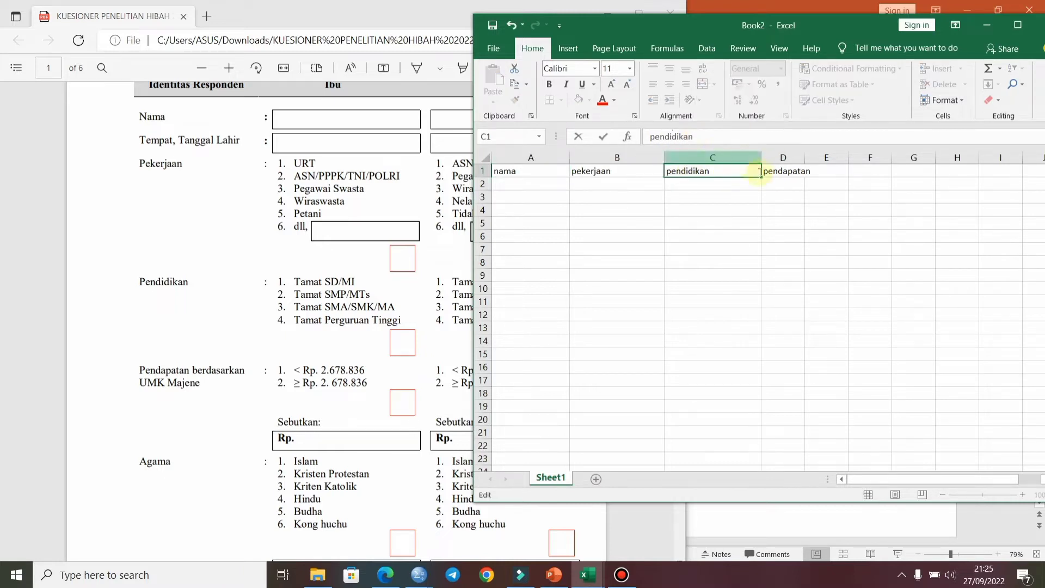
- Narrow columns A, B and C to their shortened headers and fit column D to pendapatan
{"action": "left_click", "coordinate": [782, 172]}
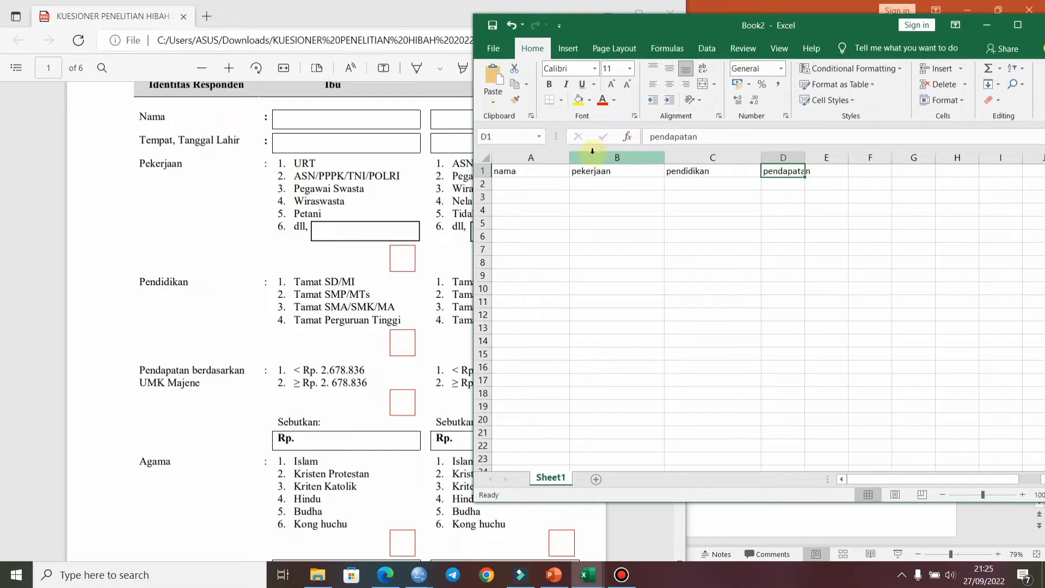
{"action": "left_click_drag", "start_coordinate": [569, 158], "coordinate": [529, 162]}
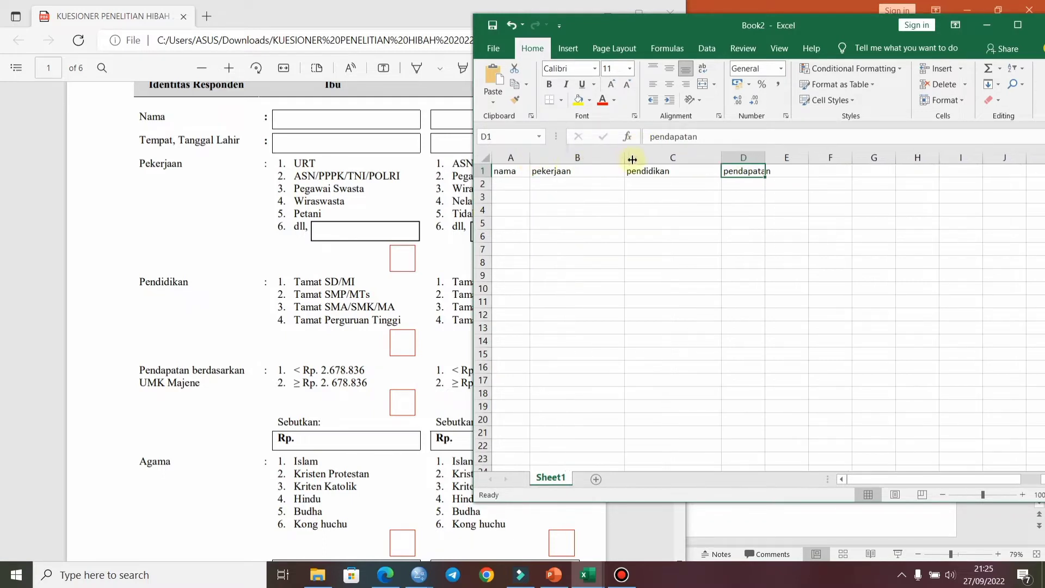
{"action": "left_click_drag", "start_coordinate": [625, 158], "coordinate": [585, 158]}
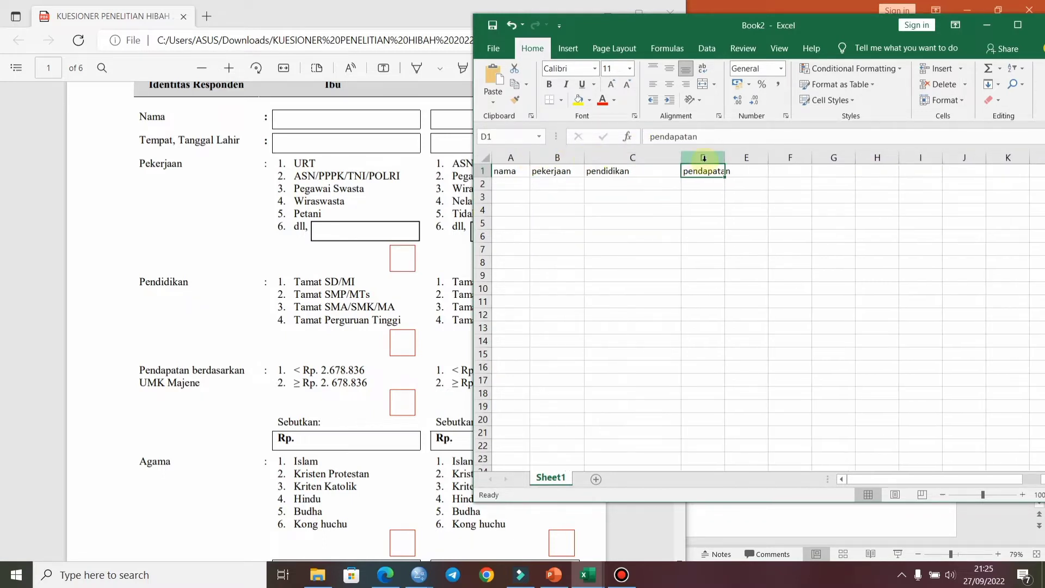
{"action": "mouse_move", "coordinate": [681, 158]}
{"action": "left_mouse_down"}
{"action": "mouse_move", "coordinate": [636, 162]}
{"action": "mouse_move", "coordinate": [692, 163]}
{"action": "left_mouse_up"}
- Enter the header agama in E1 for the respondent's religion
{"action": "left_click", "coordinate": [724, 174]}
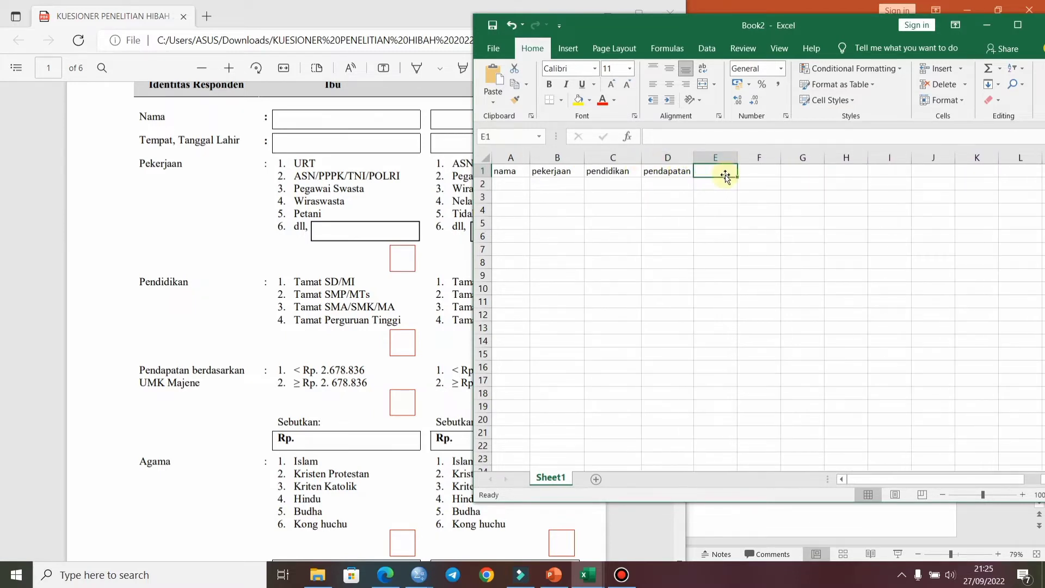
{"action": "type", "text": "agama"}
{"action": "left_click", "coordinate": [571, 244]}
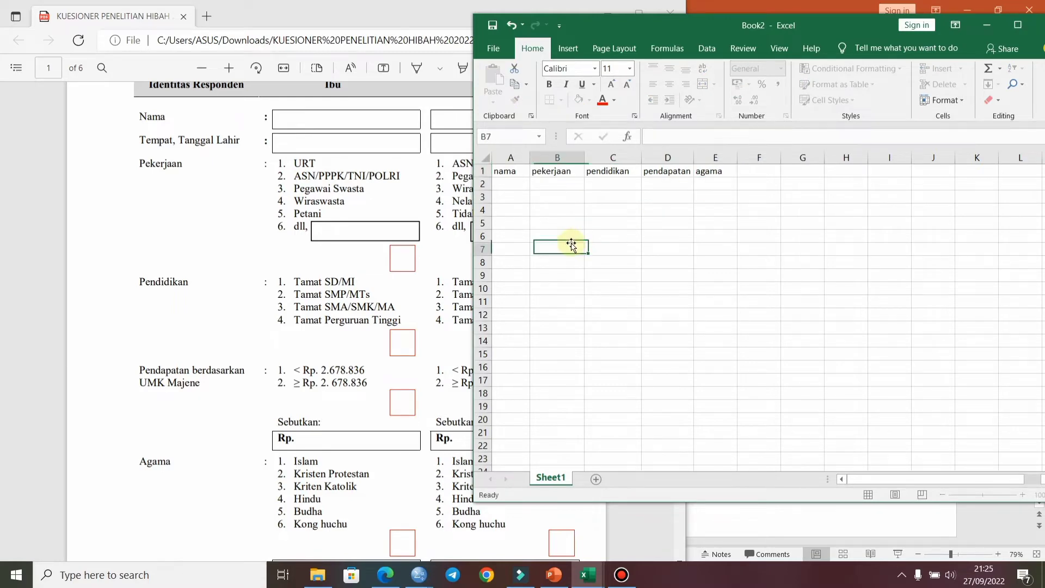
- Check the PDF questionnaire for the No. Handphone item, enter the header no_handphone in F1 and widen column F to fit it
{"action": "left_click", "coordinate": [422, 275]}
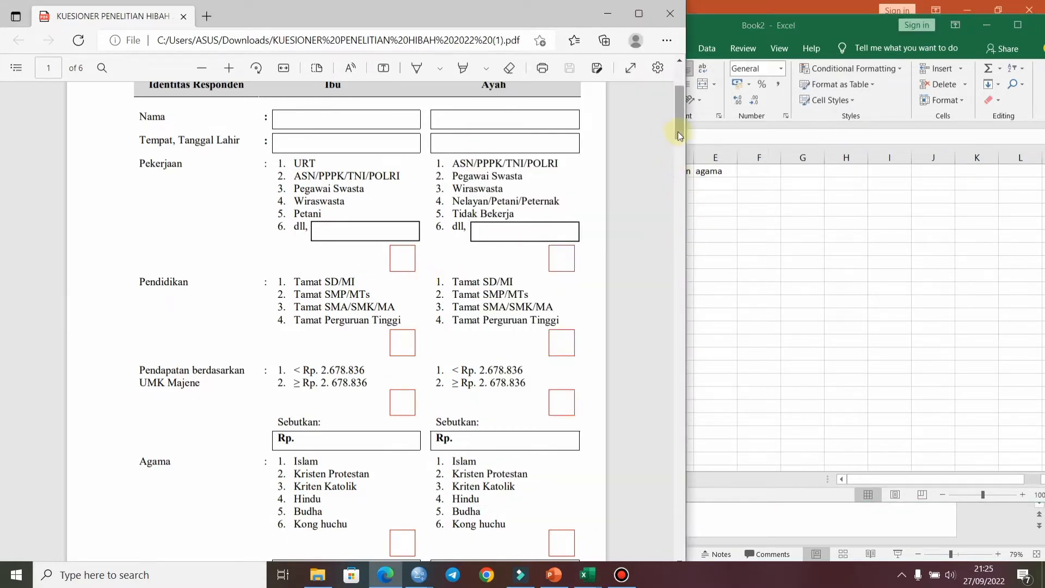
{"action": "left_click_drag", "start_coordinate": [677, 132], "coordinate": [685, 161]}
{"action": "left_click", "coordinate": [854, 341]}
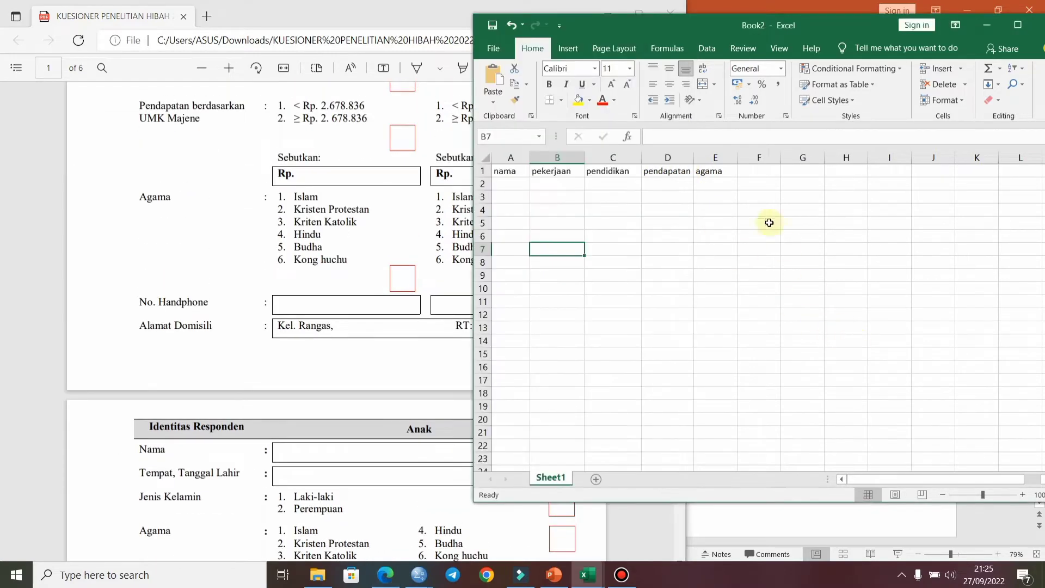
{"action": "left_click", "coordinate": [747, 172]}
{"action": "type", "text": "no"}
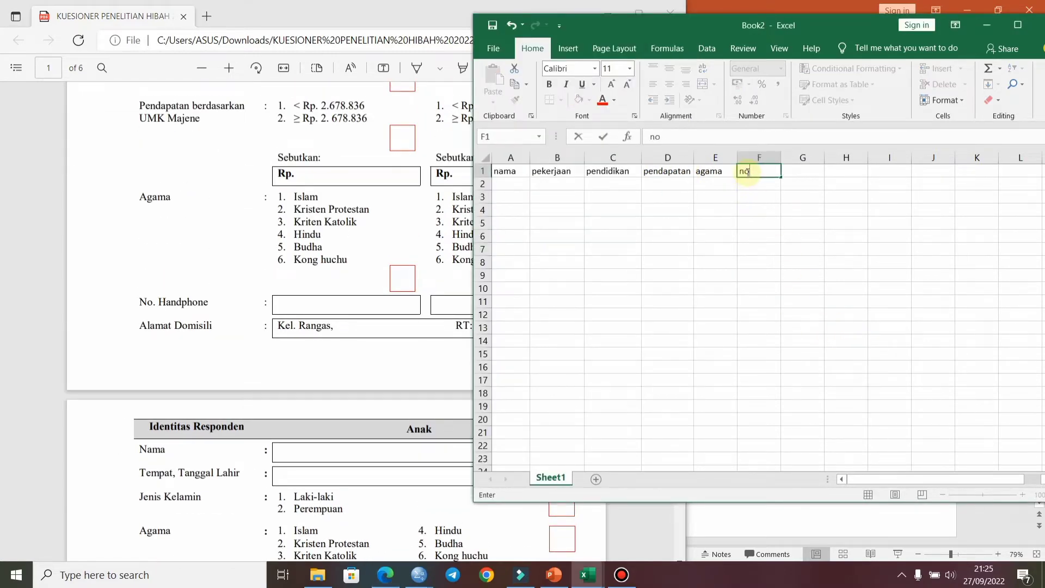
{"action": "type", "text": "_handpho"}
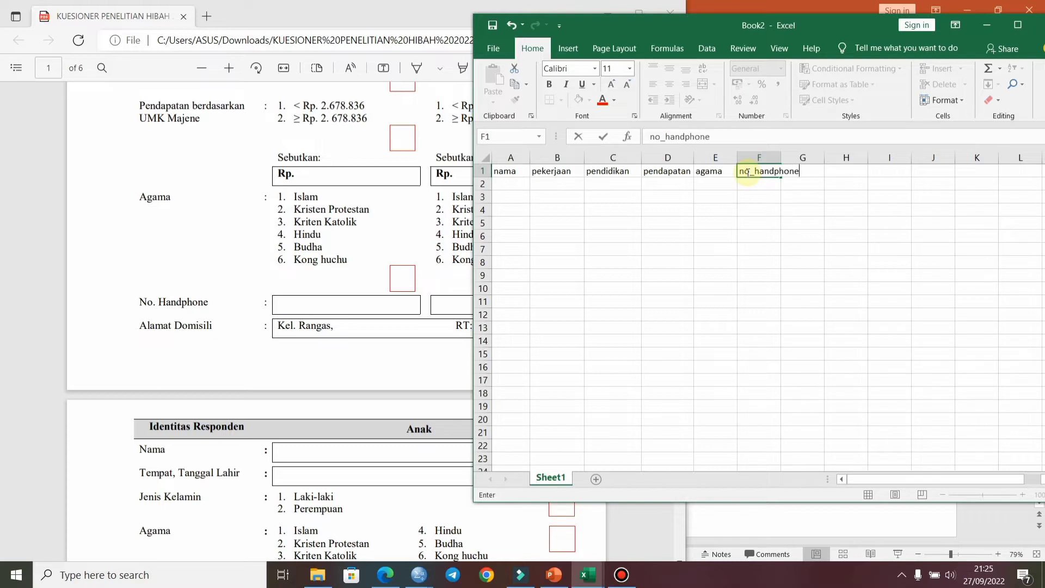
{"action": "type", "text": "ne"}
{"action": "left_click", "coordinate": [830, 184]}
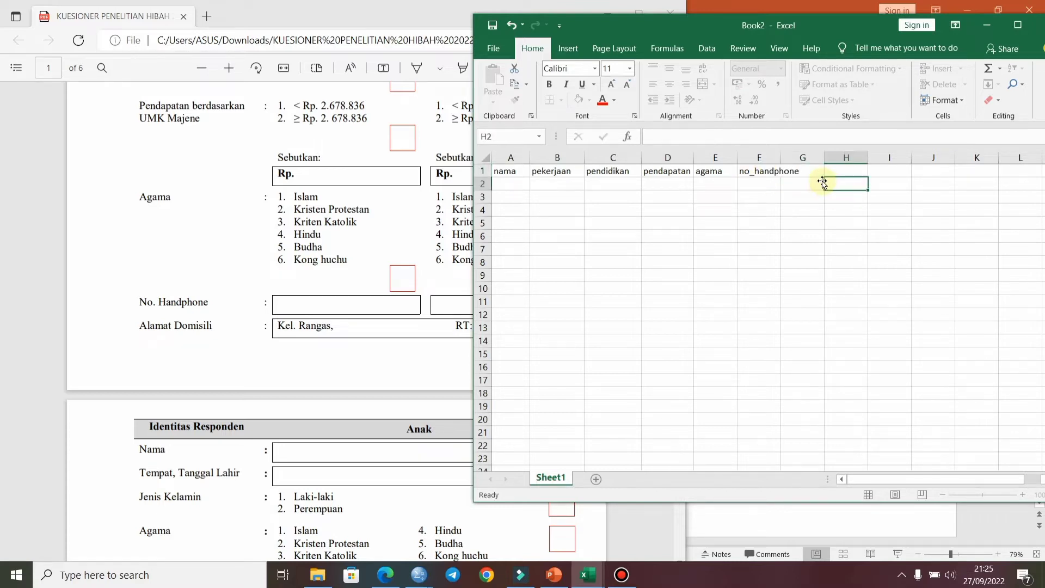
{"action": "left_click_drag", "start_coordinate": [781, 158], "coordinate": [810, 158]}
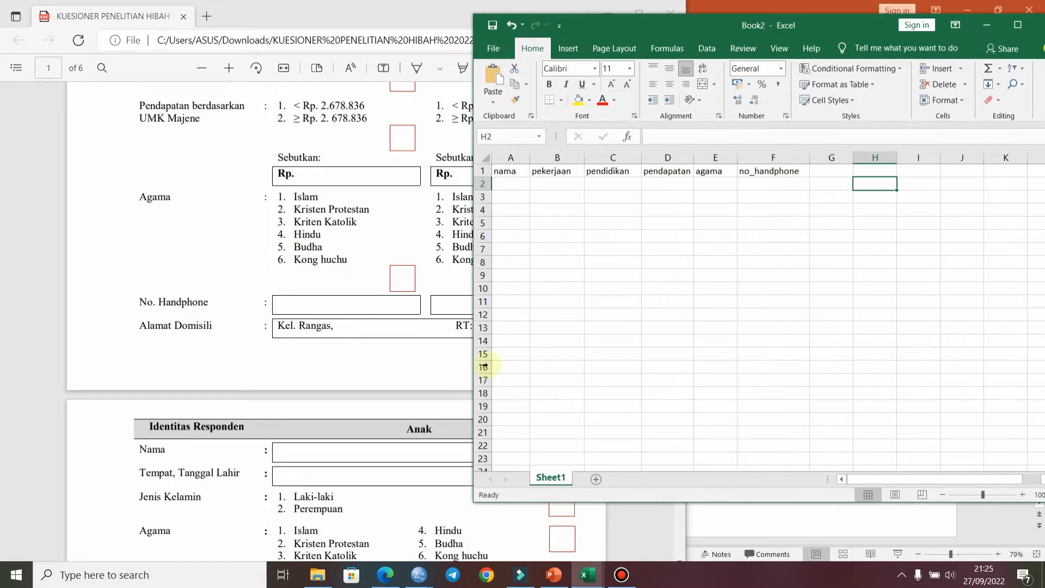
- Consult the mother's characteristics section of the PDF questionnaire and replace the no_handphone header in F1 with usiaibu
{"action": "left_click", "coordinate": [380, 362]}
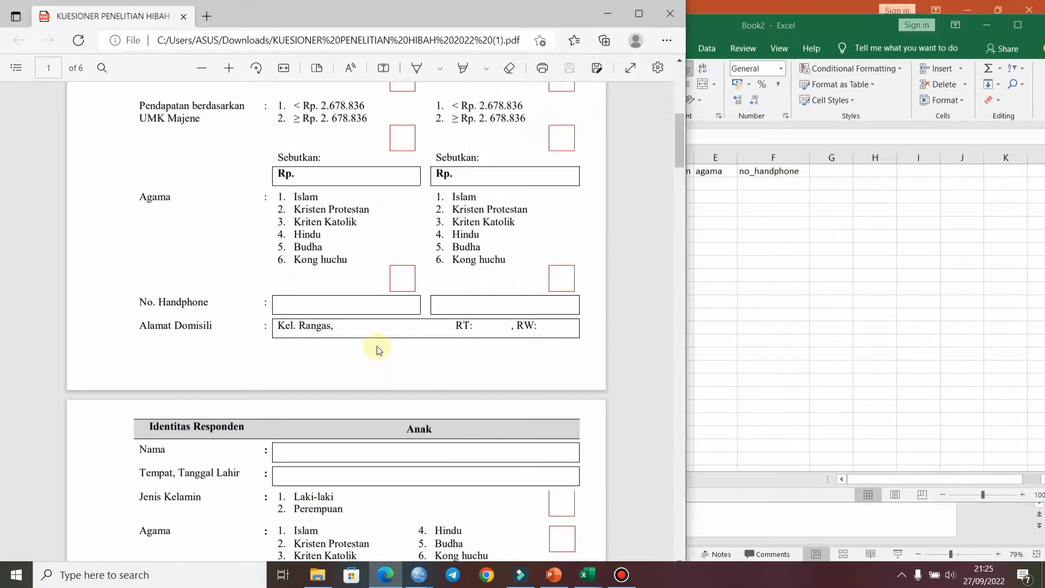
{"action": "left_click_drag", "start_coordinate": [676, 150], "coordinate": [681, 194]}
{"action": "left_click", "coordinate": [942, 335]}
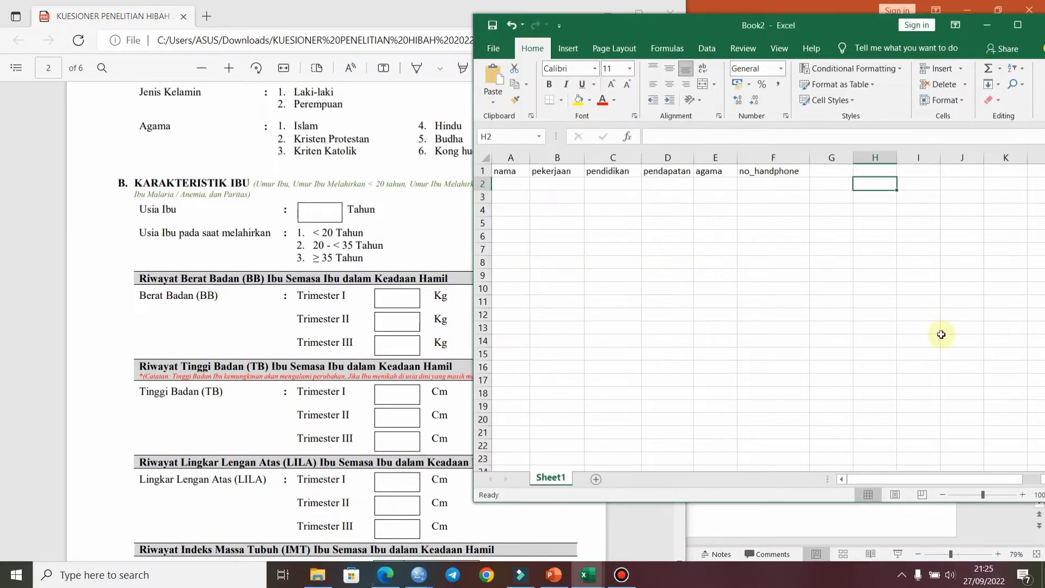
{"action": "left_click", "coordinate": [768, 166]}
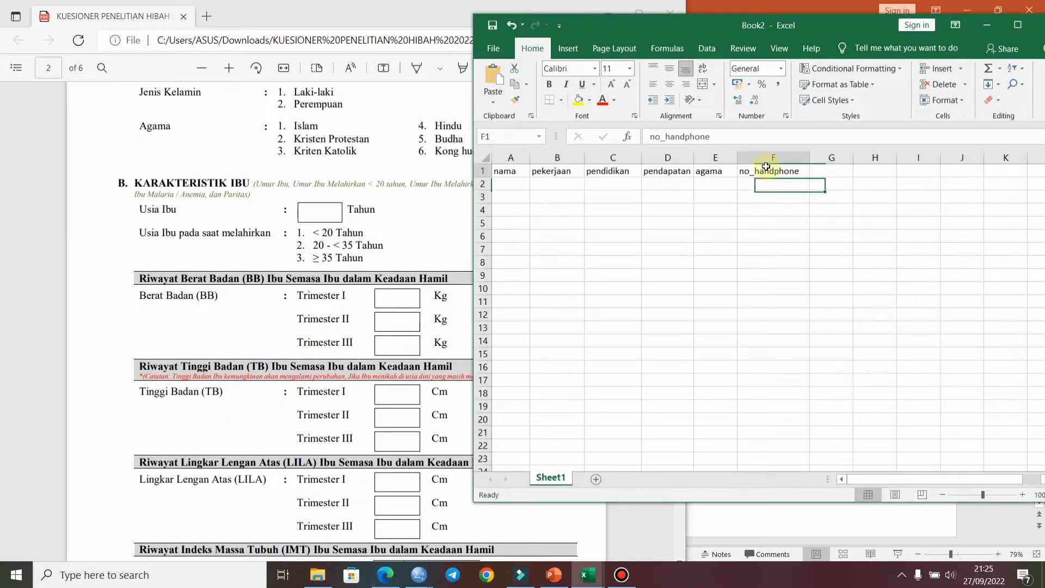
{"action": "type", "text": "usia"}
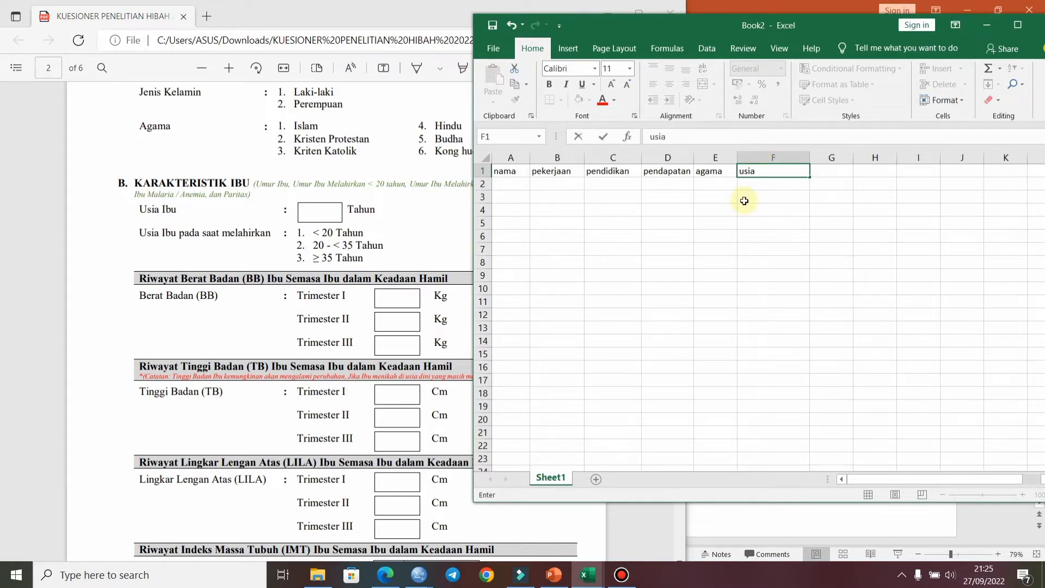
{"action": "type", "text": "ibu"}
{"action": "left_click", "coordinate": [734, 234]}
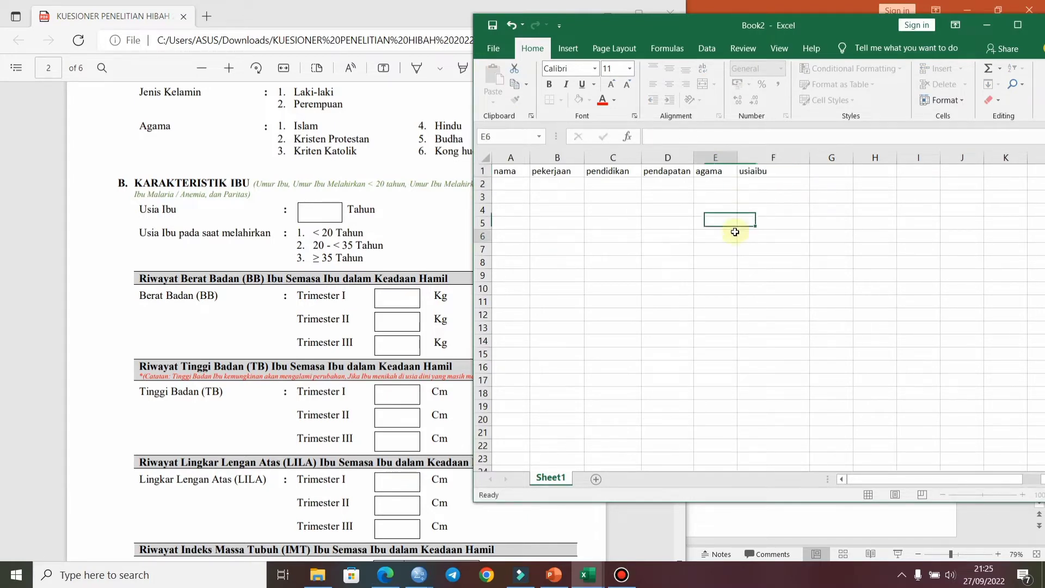
- Enter the placeholder respondent names acvjs, chjdcf and aschsd in A2:A4 under nama
{"action": "left_click", "coordinate": [512, 184]}
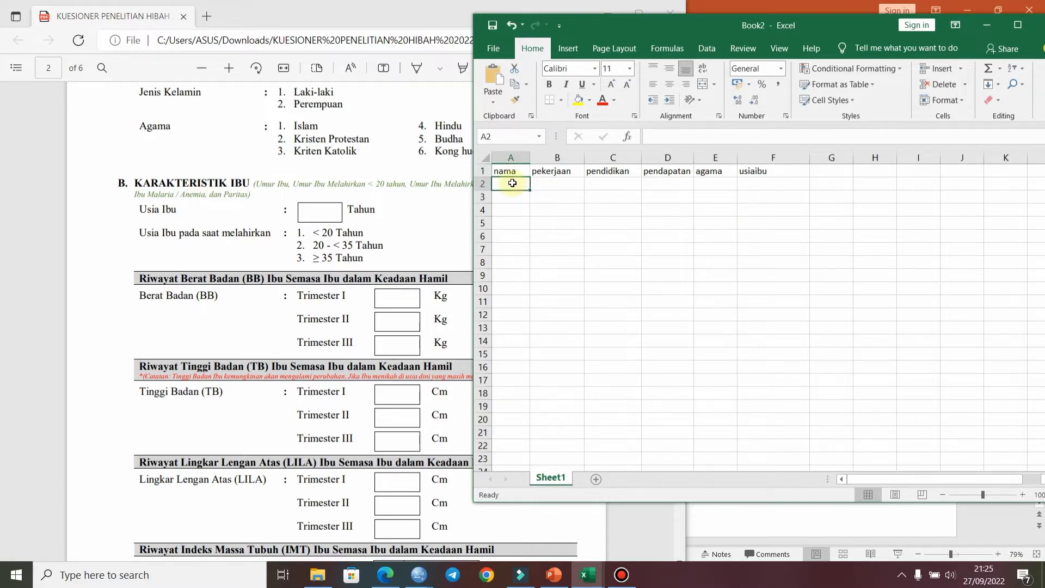
{"action": "type", "text": "ac,sacb"}
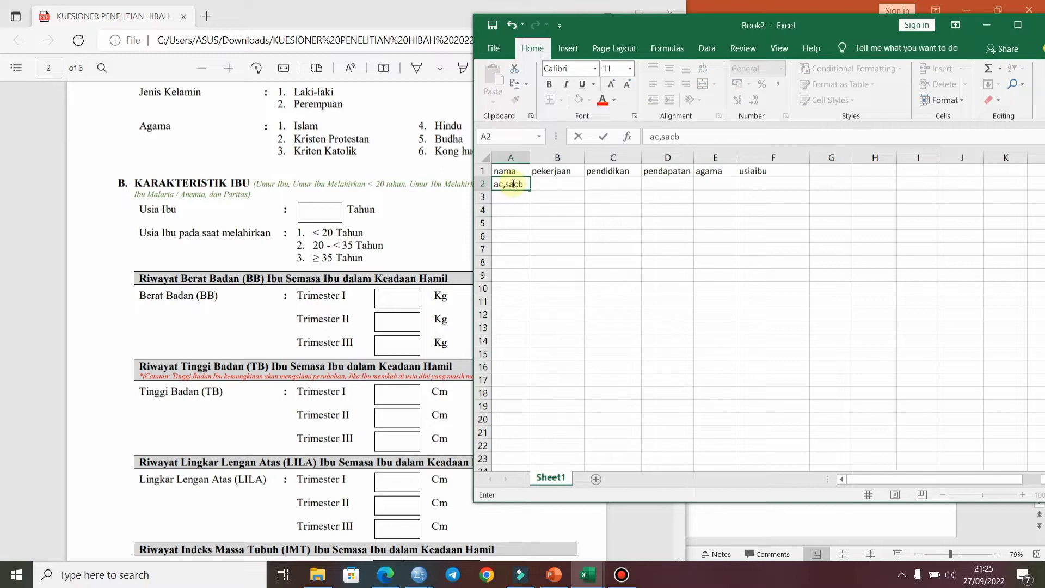
{"action": "type", "text": "vjs"}
{"action": "key", "text": "Return"}
{"action": "type", "text": "chjdcf"}
{"action": "key", "text": "Return"}
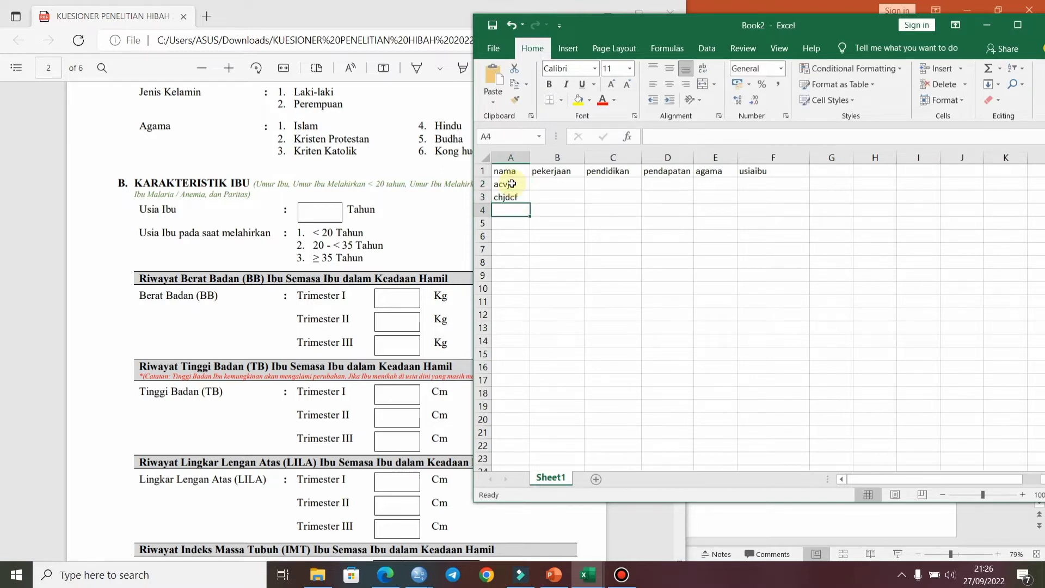
{"action": "type", "text": "aschsd"}
{"action": "key", "text": "Return"}
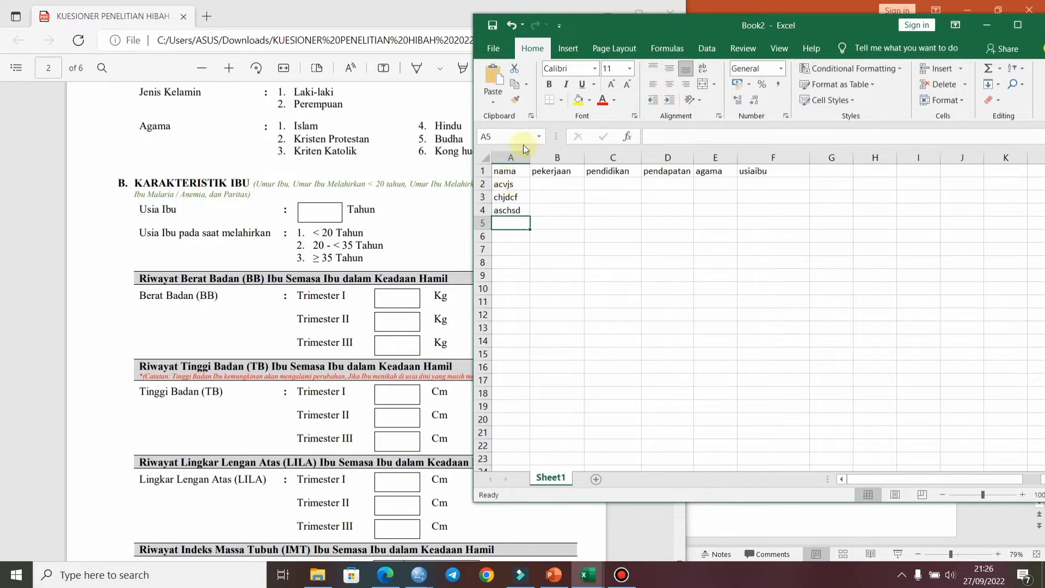
- Insert a new column before nama, enter the header no in A1 and narrow the new column
{"action": "left_click", "coordinate": [517, 157]}
{"action": "right_click", "coordinate": [520, 158]}
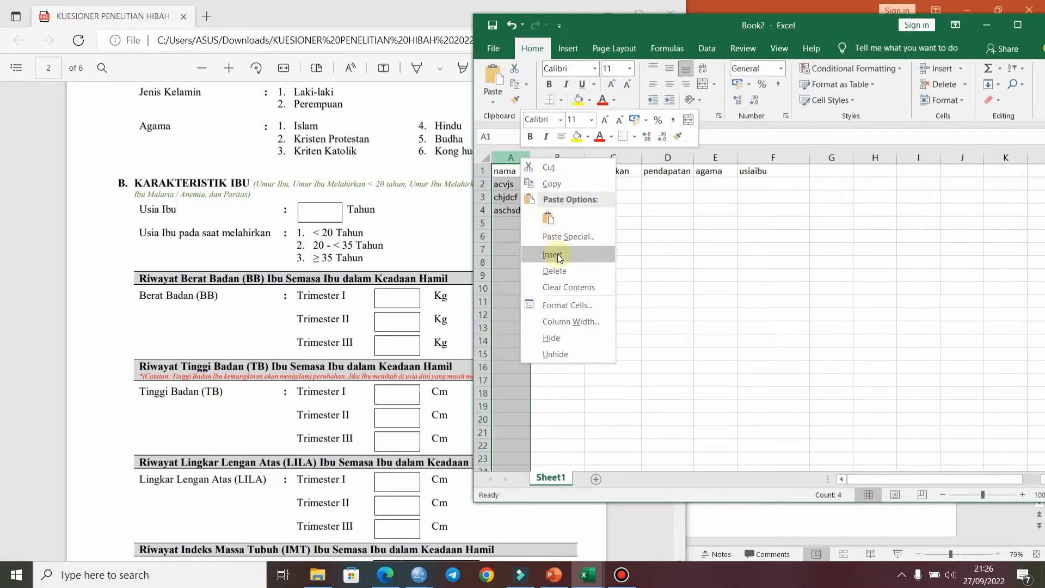
{"action": "key", "text": "Escape"}
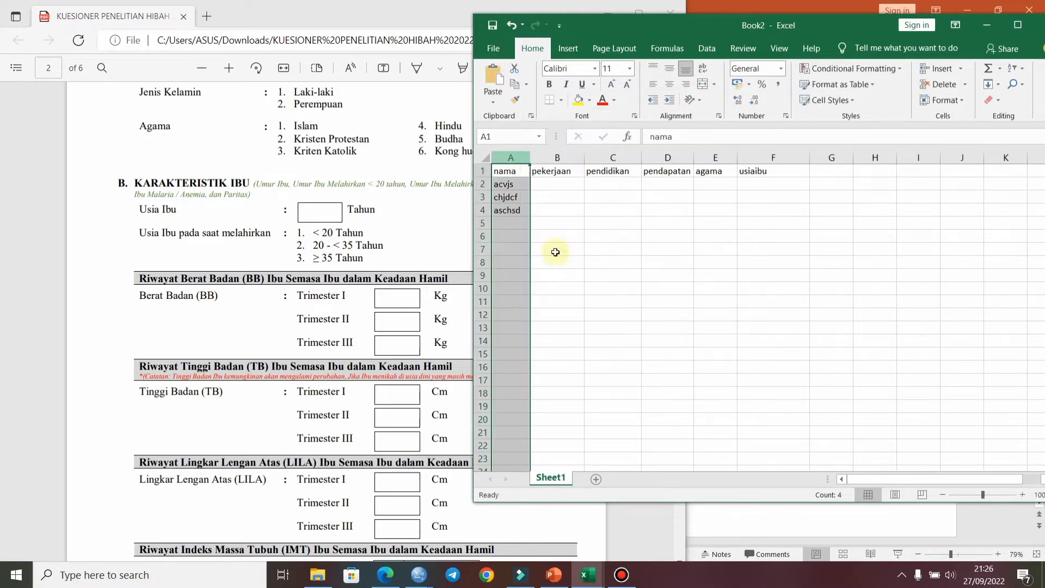
{"action": "key", "text": "ctrl+shift+plus"}
{"action": "left_click", "coordinate": [517, 168]}
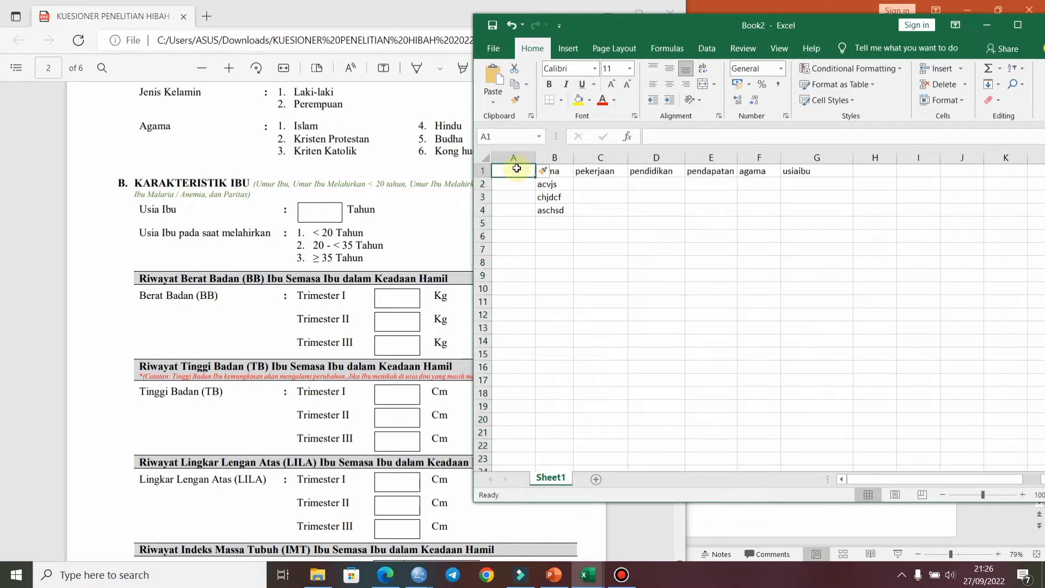
{"action": "type", "text": "no"}
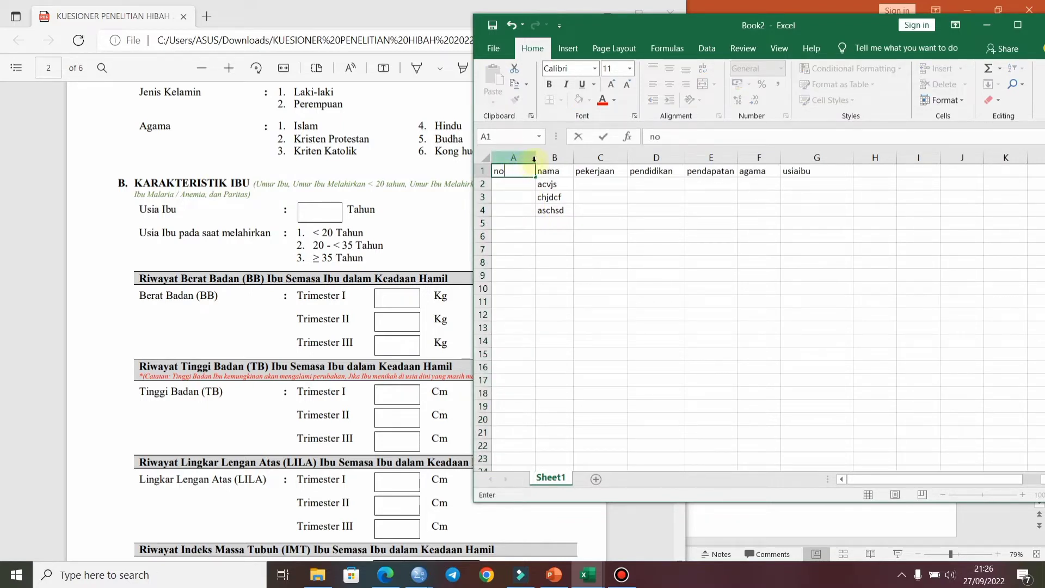
{"action": "left_click", "coordinate": [527, 158]}
{"action": "left_click_drag", "start_coordinate": [530, 158], "coordinate": [510, 158]}
- Number the respondents 1 to 5 in A2:A6 under the no header
{"action": "left_click", "coordinate": [505, 184]}
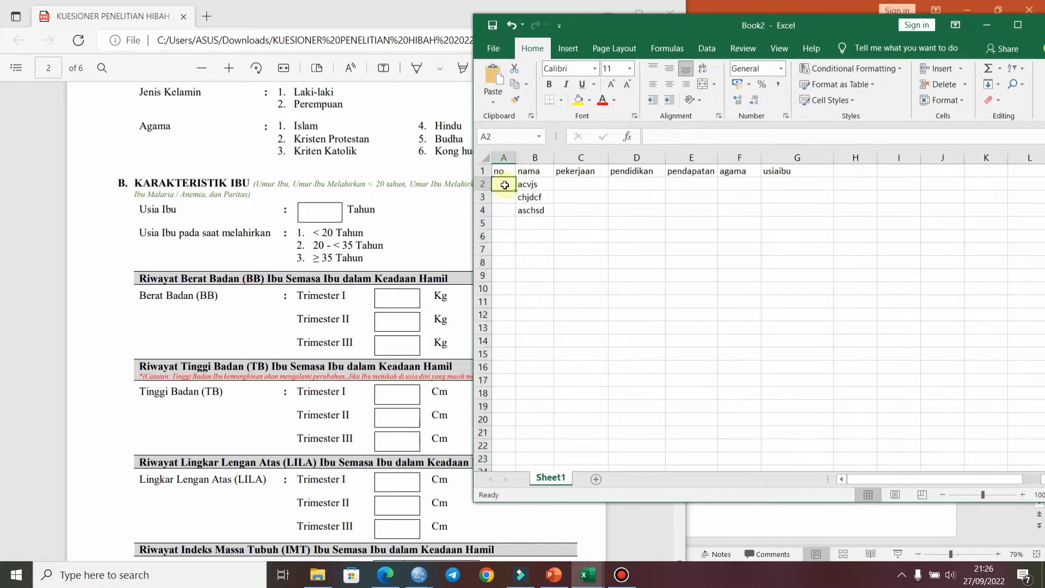
{"action": "type", "text": "1"}
{"action": "key", "text": "Return"}
{"action": "type", "text": "2"}
{"action": "key", "text": "Return"}
{"action": "type", "text": "3"}
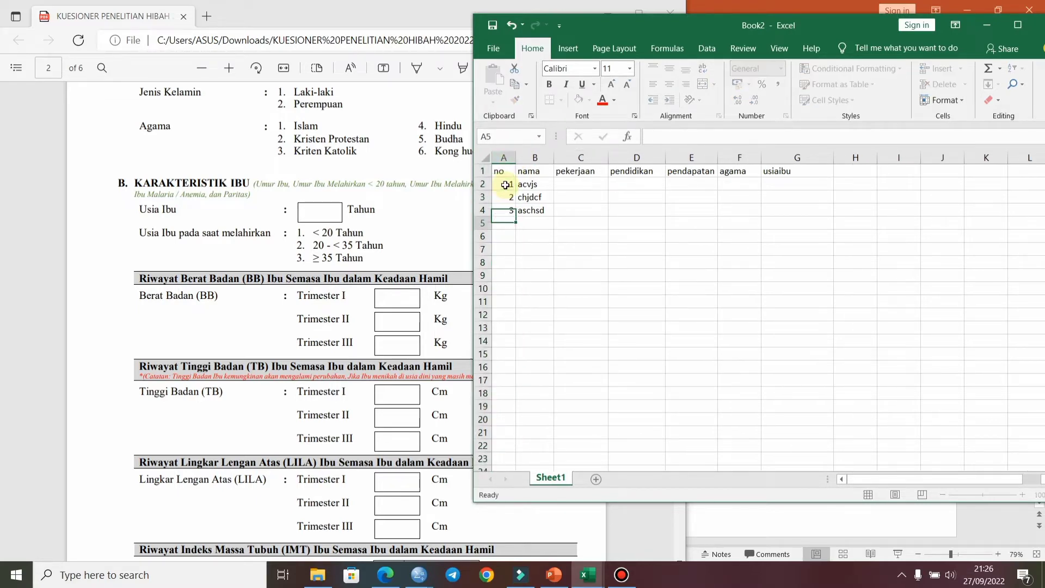
{"action": "key", "text": "Return"}
{"action": "type", "text": "4"}
{"action": "key", "text": "Return"}
{"action": "type", "text": "5"}
{"action": "key", "text": "Return"}
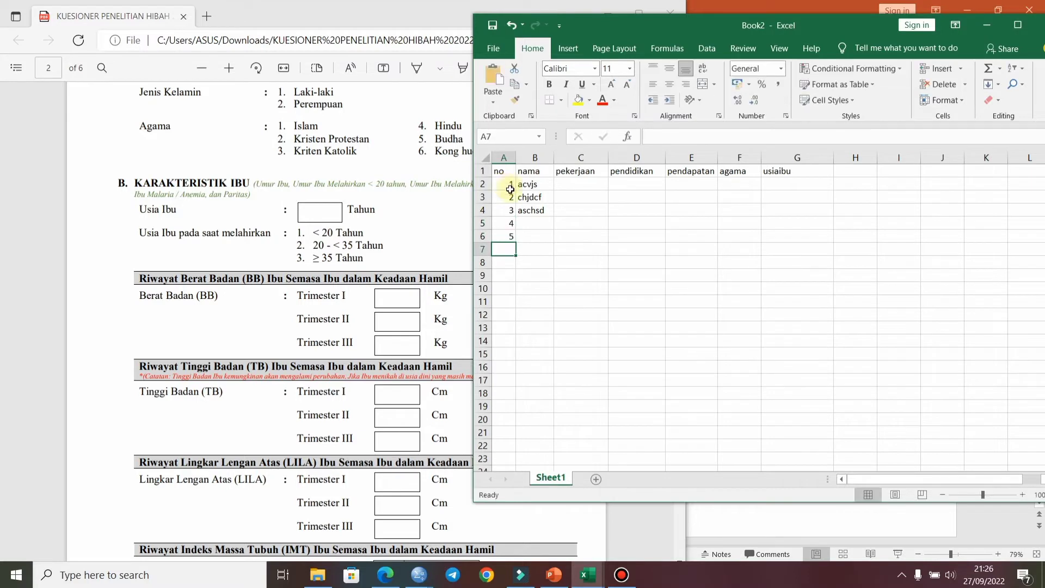
- Enter the placeholder names dbajf and fbjaj in B5:B6 for respondents 4 and 5
{"action": "left_click", "coordinate": [542, 222]}
{"action": "type", "text": "dbajf"}
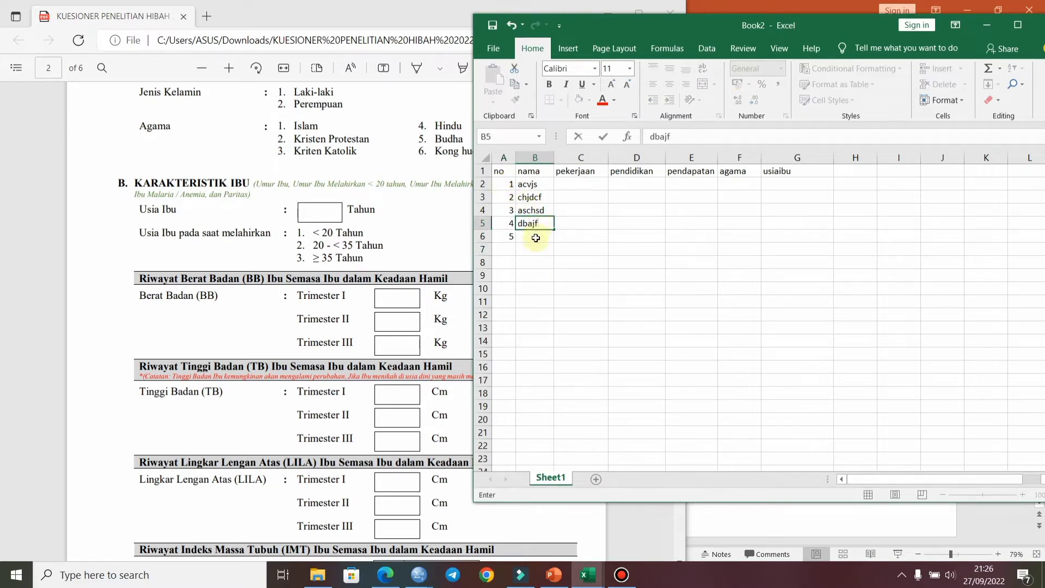
{"action": "key", "text": "Return"}
{"action": "type", "text": "fbjaj"}
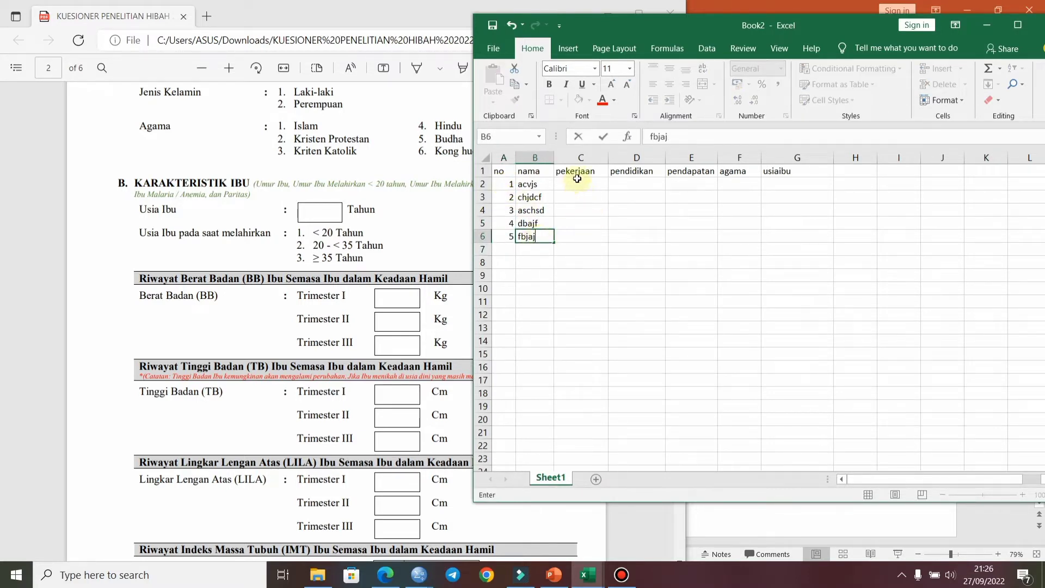
- Check the Pekerjaan answer codes in the PDF questionnaire and enter 1, 3, 5, 2 and 6 in C2:C6
{"action": "left_click_drag", "start_coordinate": [576, 180], "coordinate": [574, 175]}
{"action": "left_click_drag", "start_coordinate": [355, 209], "coordinate": [364, 209]}
{"action": "left_click_drag", "start_coordinate": [678, 209], "coordinate": [680, 128]}
{"action": "left_click", "coordinate": [775, 233]}
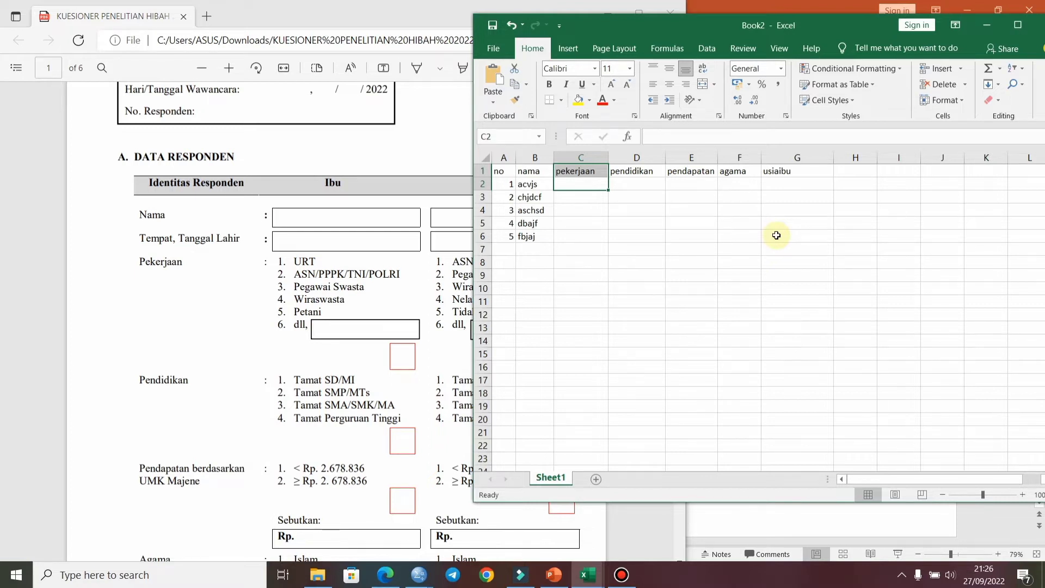
{"action": "left_click", "coordinate": [588, 185]}
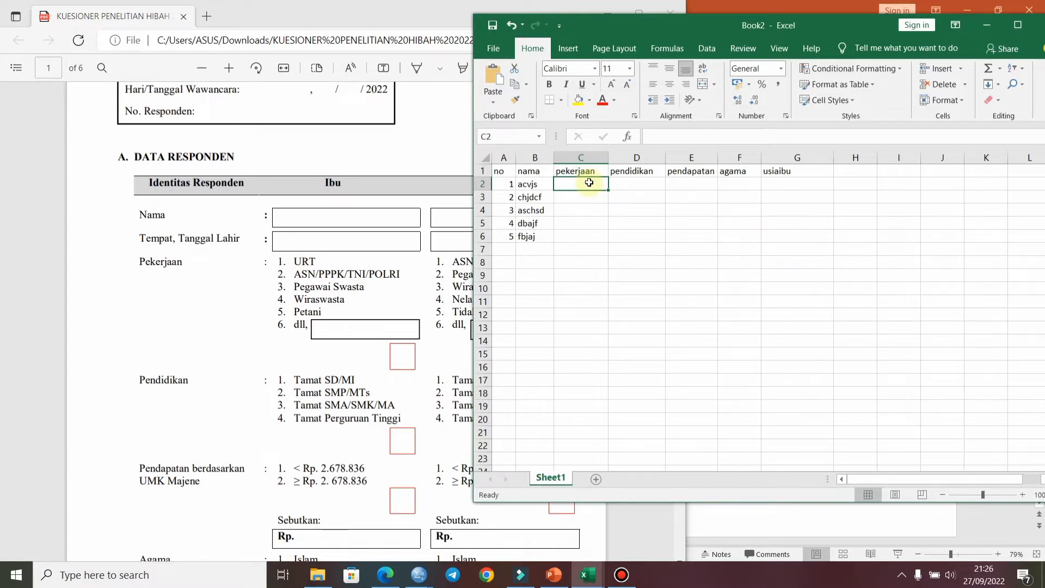
{"action": "type", "text": "1"}
{"action": "key", "text": "Return"}
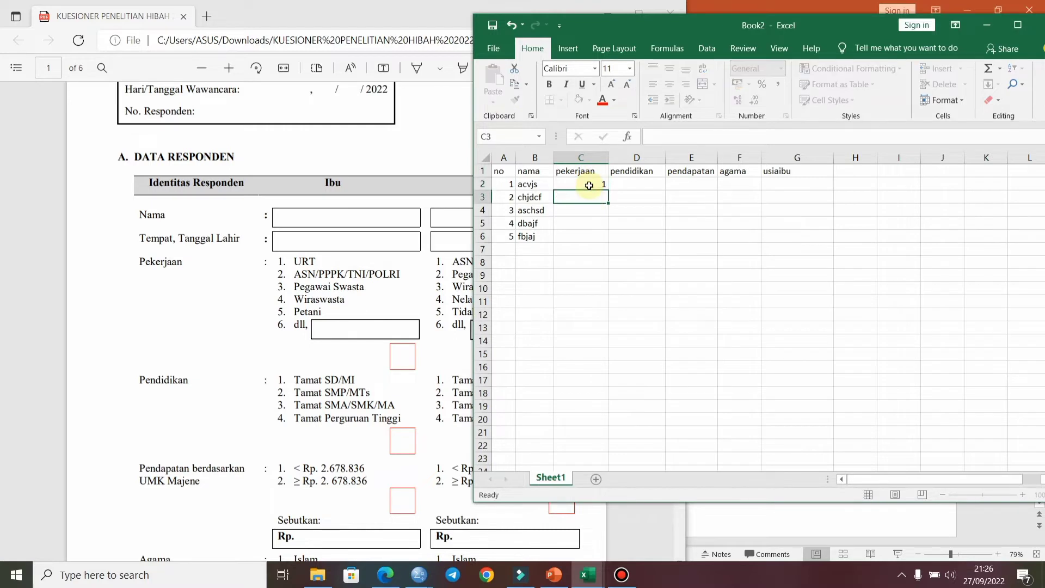
{"action": "type", "text": "3"}
{"action": "key", "text": "Return"}
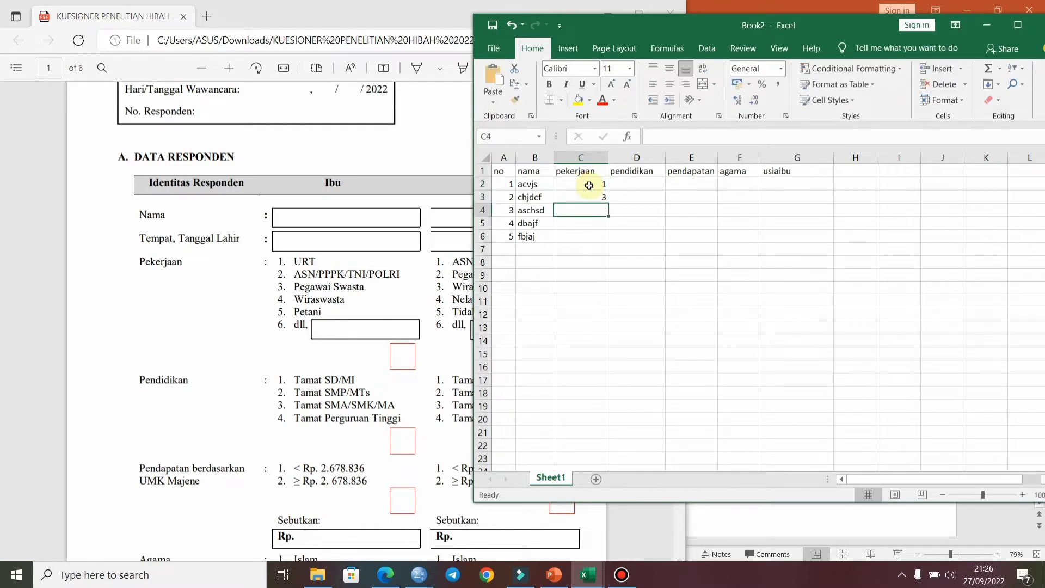
{"action": "type", "text": "5"}
{"action": "key", "text": "Return"}
{"action": "type", "text": "2"}
{"action": "key", "text": "Return"}
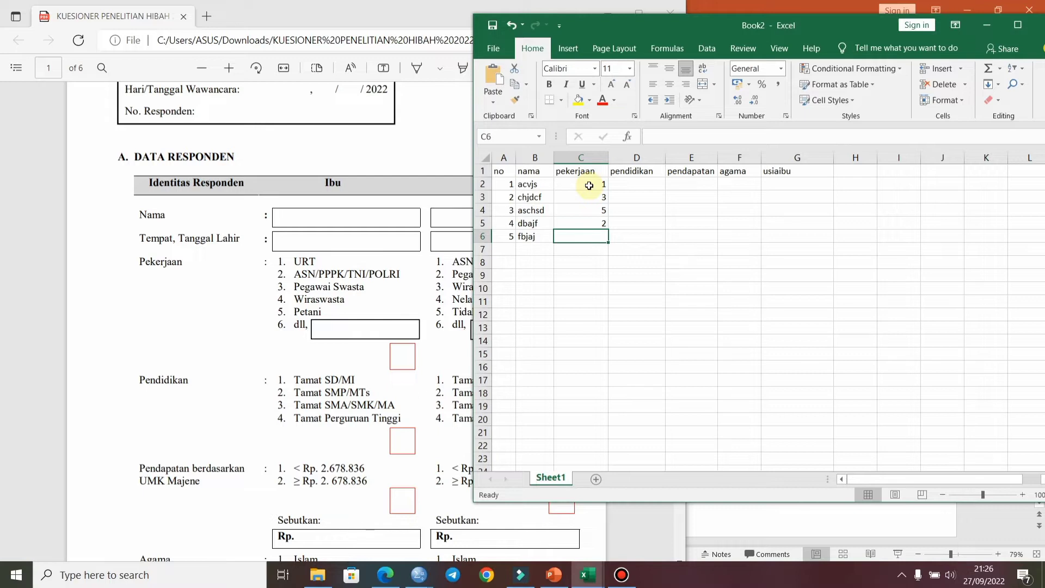
{"action": "type", "text": "6"}
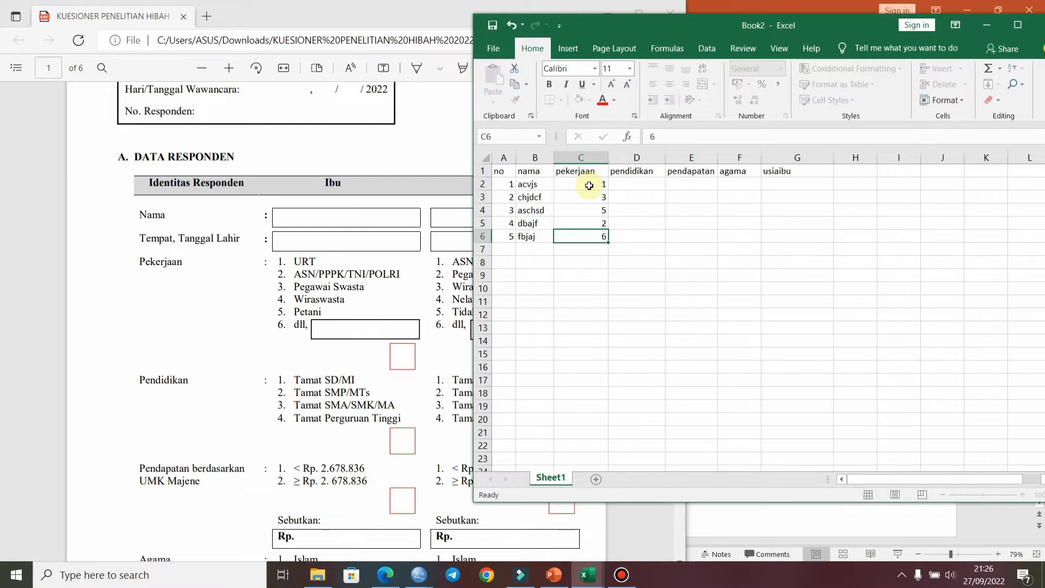
{"action": "key", "text": "Tab"}
- Enter the education codes 3, 2, 4, 2 and 3 in D2:D6 under pendidikan
{"action": "key", "text": "Up"}
{"action": "key", "text": "Up"}
{"action": "key", "text": "Up"}
{"action": "key", "text": "Up"}
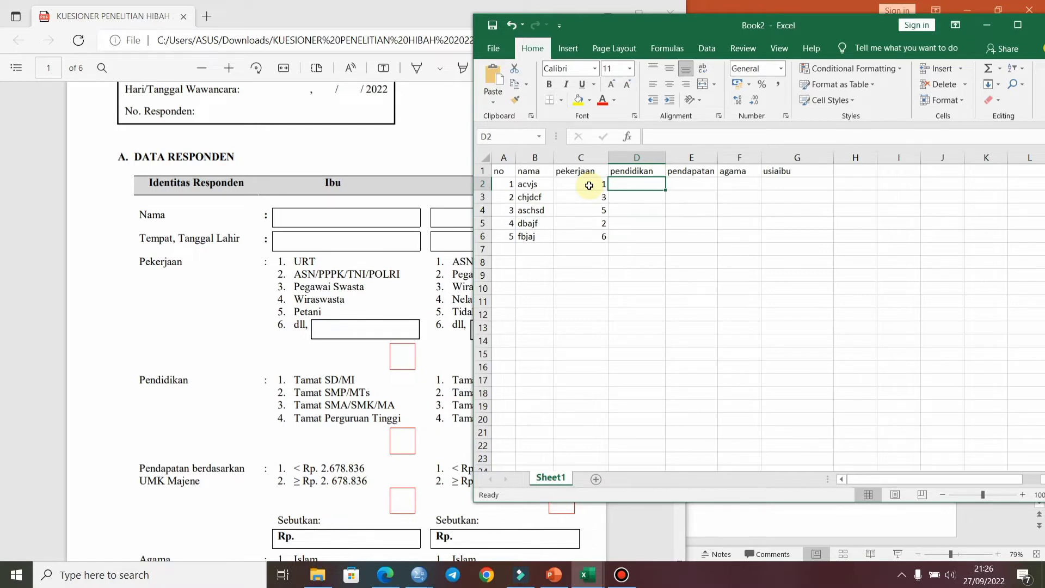
{"action": "type", "text": "3"}
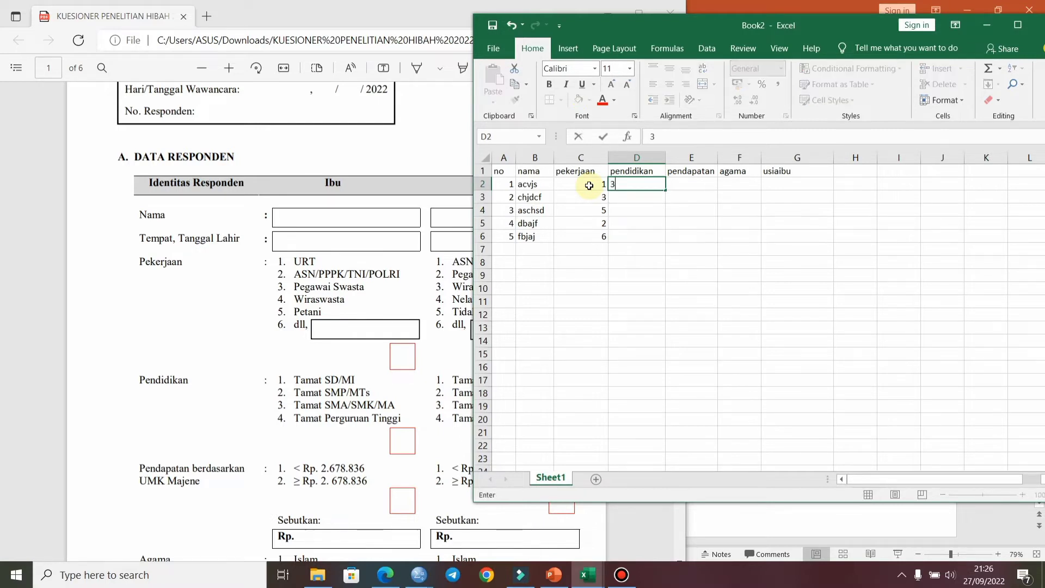
{"action": "key", "text": "Return"}
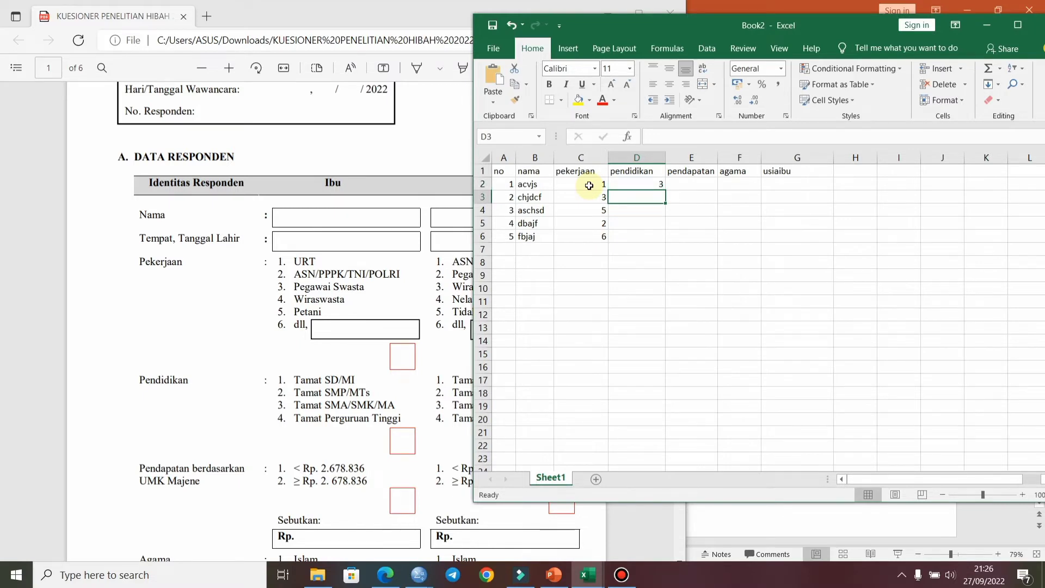
{"action": "type", "text": "2"}
{"action": "key", "text": "Return"}
{"action": "type", "text": "4"}
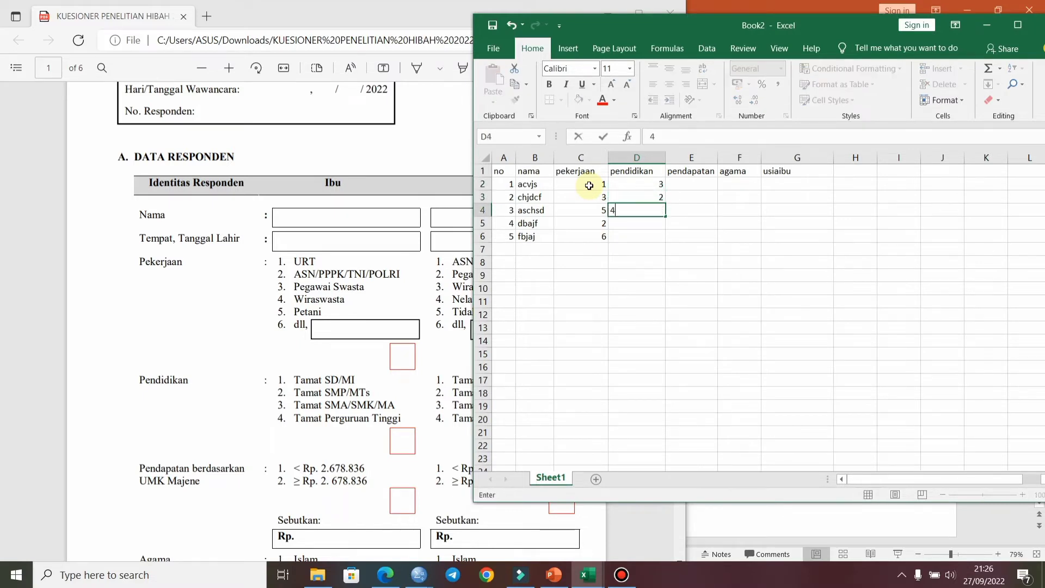
{"action": "key", "text": "Return"}
{"action": "type", "text": "2"}
{"action": "key", "text": "Return"}
{"action": "type", "text": "3"}
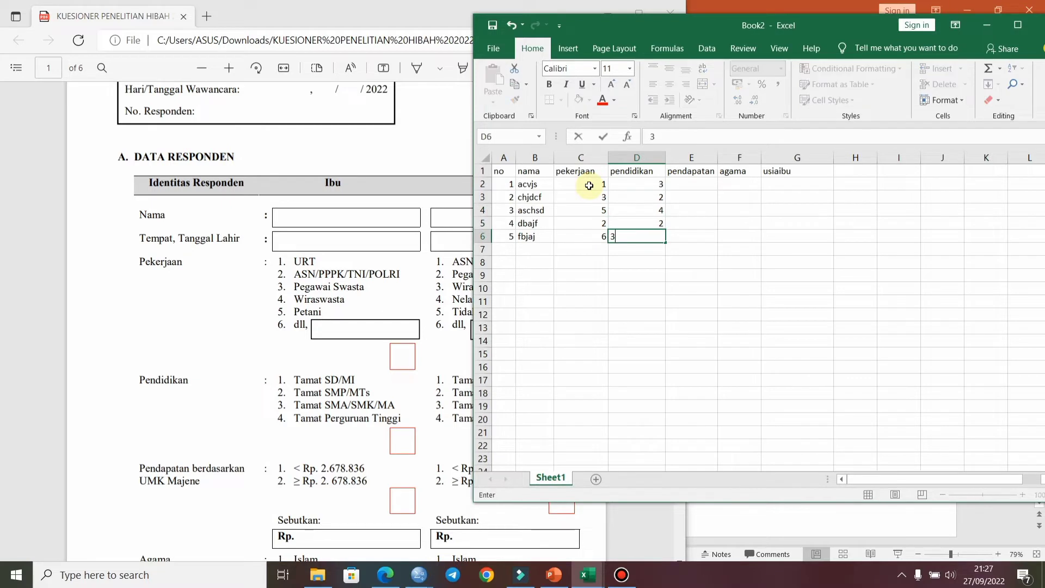
{"action": "key", "text": "Tab"}
- Enter the income codes 1, 1, 2, 2 and 1 in E2:E6 under pendapatan
{"action": "key", "text": "Up"}
{"action": "key", "text": "Up"}
{"action": "key", "text": "Up"}
{"action": "key", "text": "Up"}
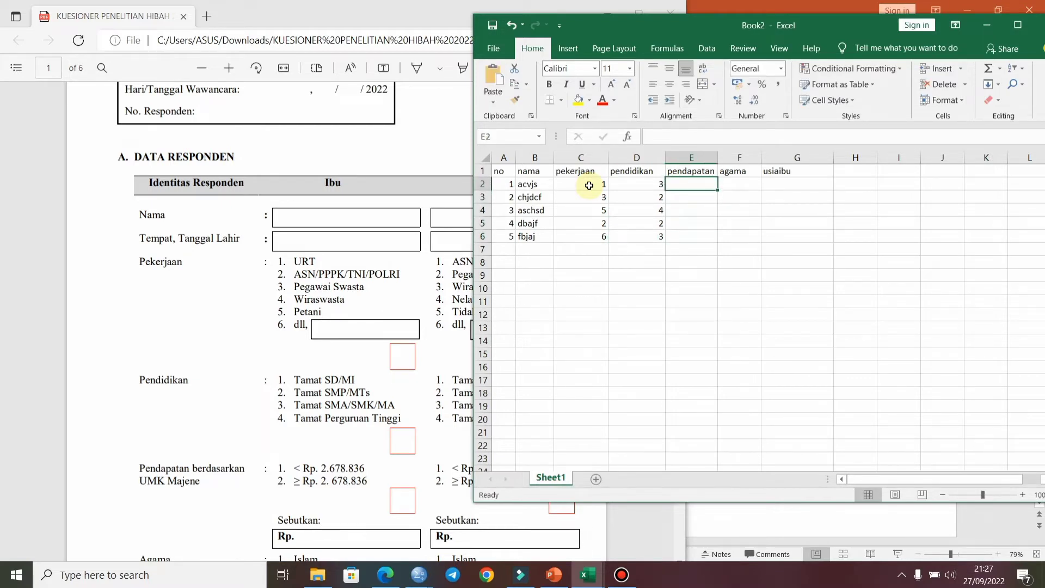
{"action": "type", "text": "1"}
{"action": "key", "text": "Return"}
{"action": "type", "text": "1"}
{"action": "key", "text": "Return"}
{"action": "type", "text": "2"}
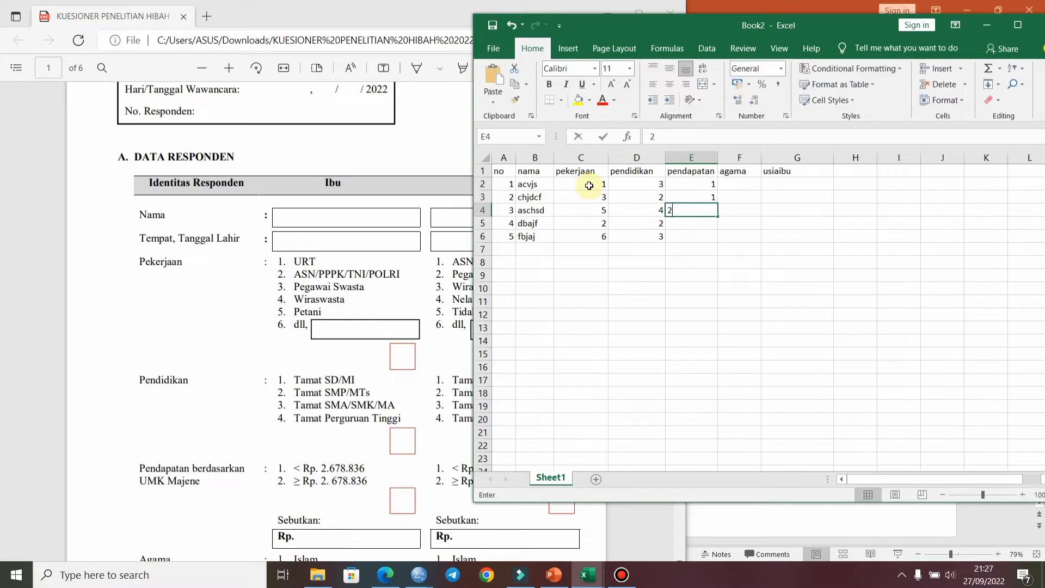
{"action": "key", "text": "Return"}
{"action": "type", "text": "2"}
{"action": "key", "text": "Return"}
{"action": "type", "text": "1"}
{"action": "key", "text": "Return"}
- Check the Agama answer codes in the PDF questionnaire and enter 1, 2, 3, 1 and 1 in F2:F6 under agama
{"action": "key", "text": "Right"}
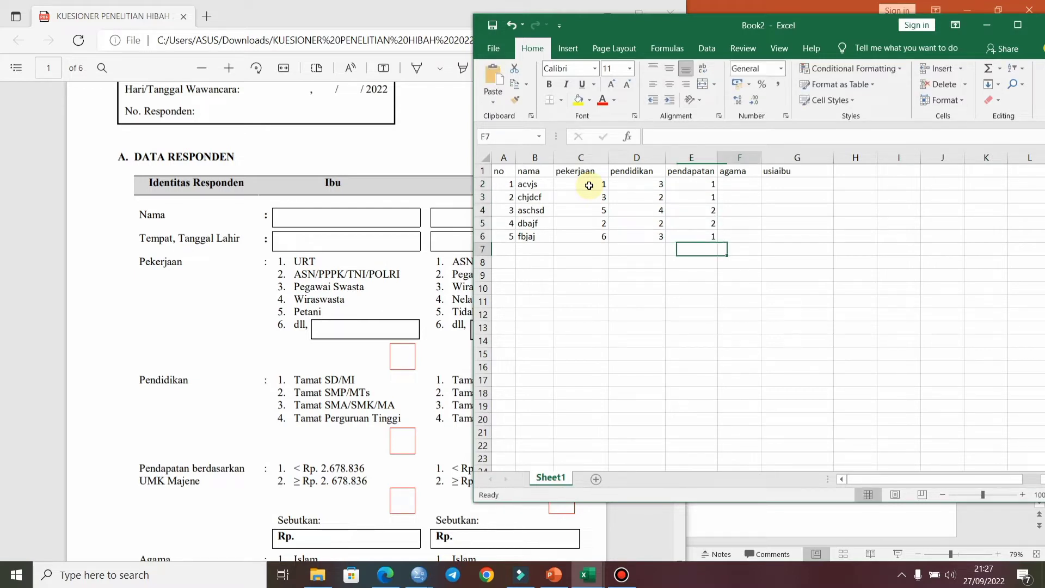
{"action": "key", "text": "Up"}
{"action": "key", "text": "Up"}
{"action": "key", "text": "Up"}
{"action": "key", "text": "Up"}
{"action": "key", "text": "Up"}
{"action": "key", "text": "Up"}
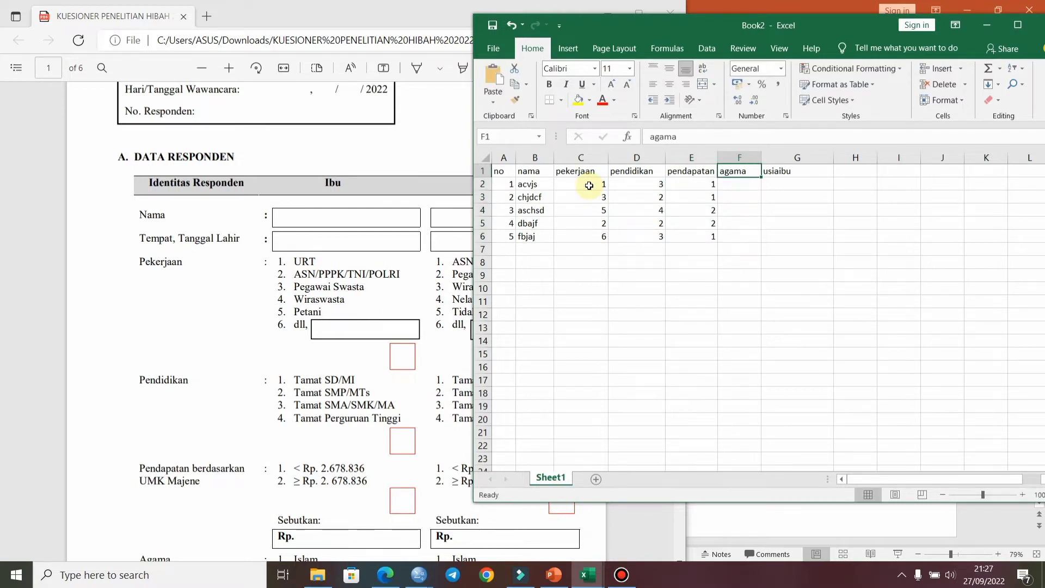
{"action": "left_click", "coordinate": [400, 288]}
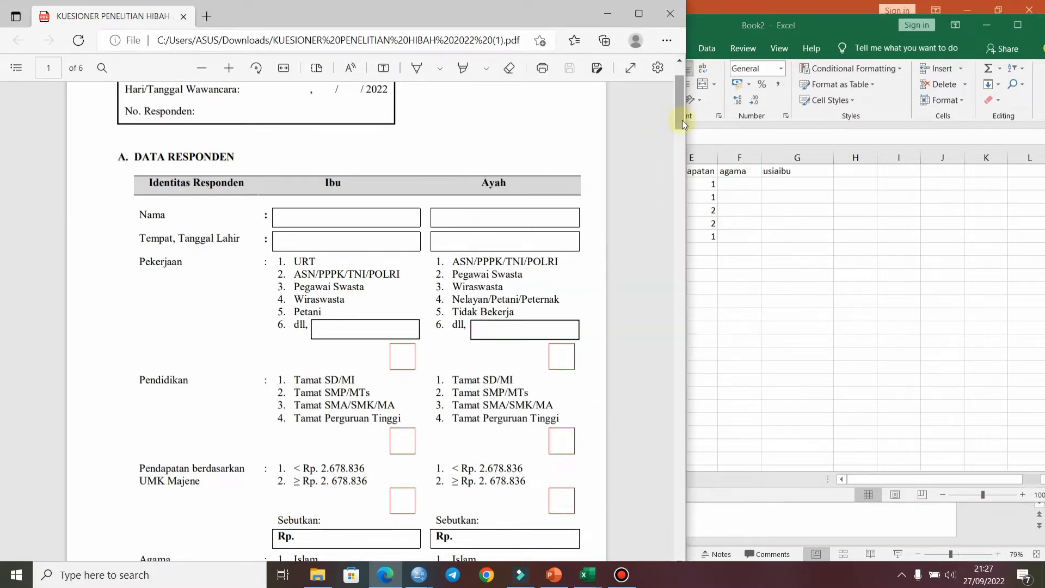
{"action": "left_click_drag", "start_coordinate": [681, 119], "coordinate": [683, 163]}
{"action": "left_click", "coordinate": [815, 223]}
{"action": "left_click", "coordinate": [734, 184]}
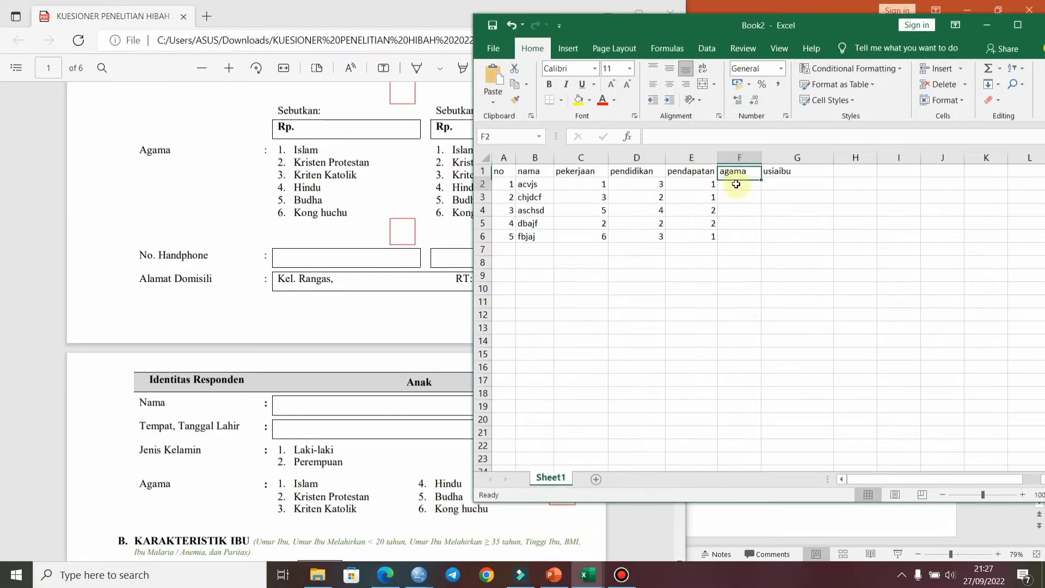
{"action": "type", "text": "1"}
{"action": "key", "text": "Return"}
{"action": "type", "text": "2"}
{"action": "key", "text": "Return"}
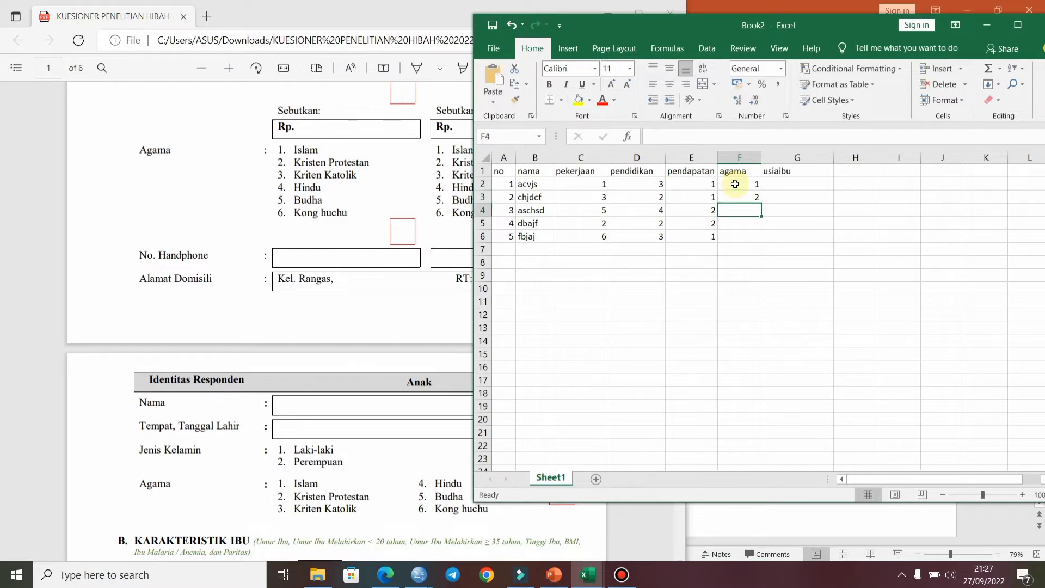
{"action": "type", "text": "3"}
{"action": "key", "text": "Return"}
{"action": "type", "text": "1"}
{"action": "key", "text": "Return"}
{"action": "type", "text": "1"}
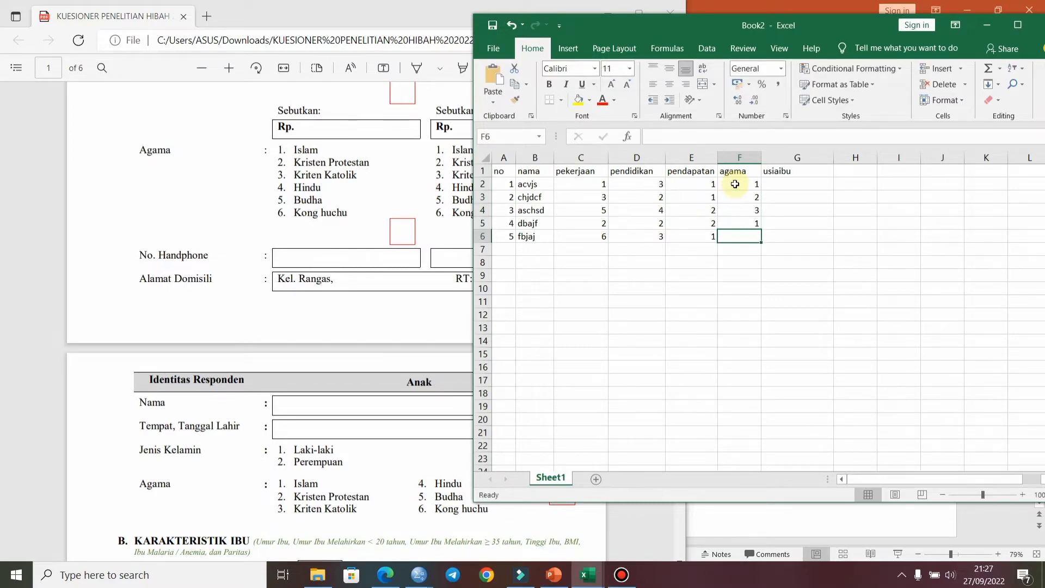
{"action": "key", "text": "Return"}
{"action": "left_click", "coordinate": [806, 184]}
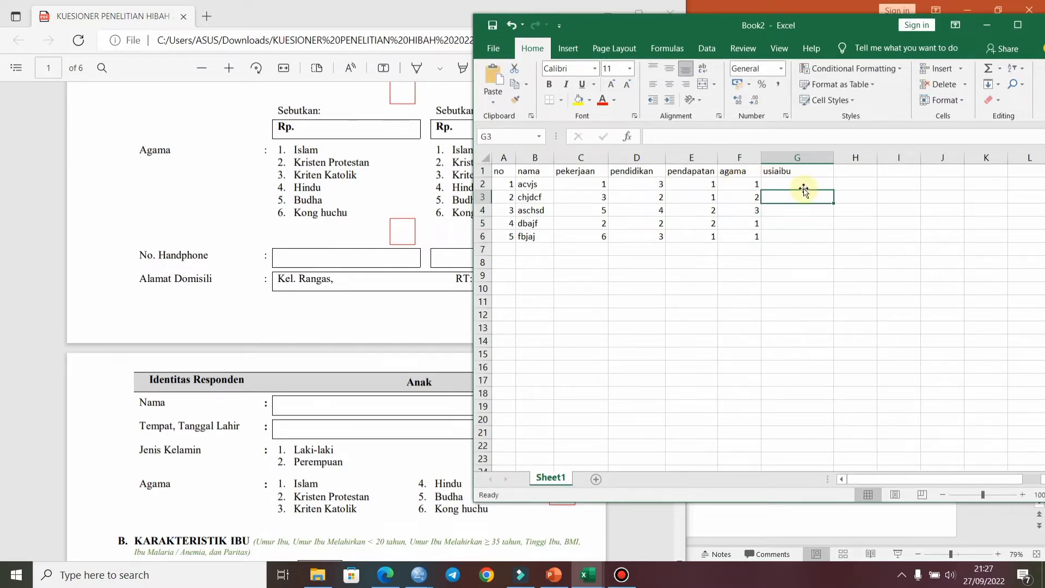
{"action": "type", "text": "15"}
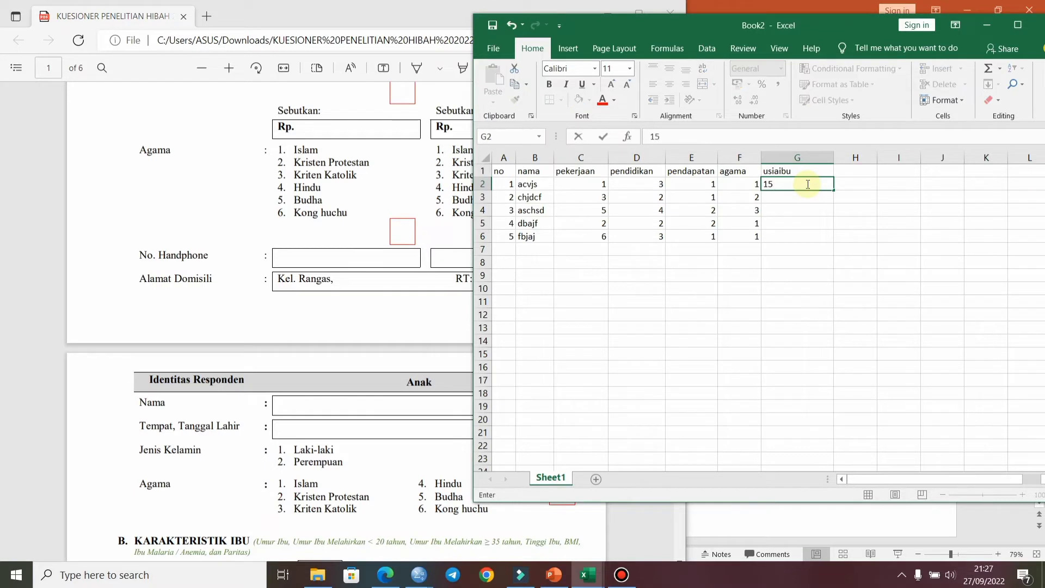
{"action": "key", "text": "Return"}
- Enter the mothers' ages 35, 24, 21, 29 and 22 in G2:G6 under usiaibu
{"action": "left_click", "coordinate": [806, 184]}
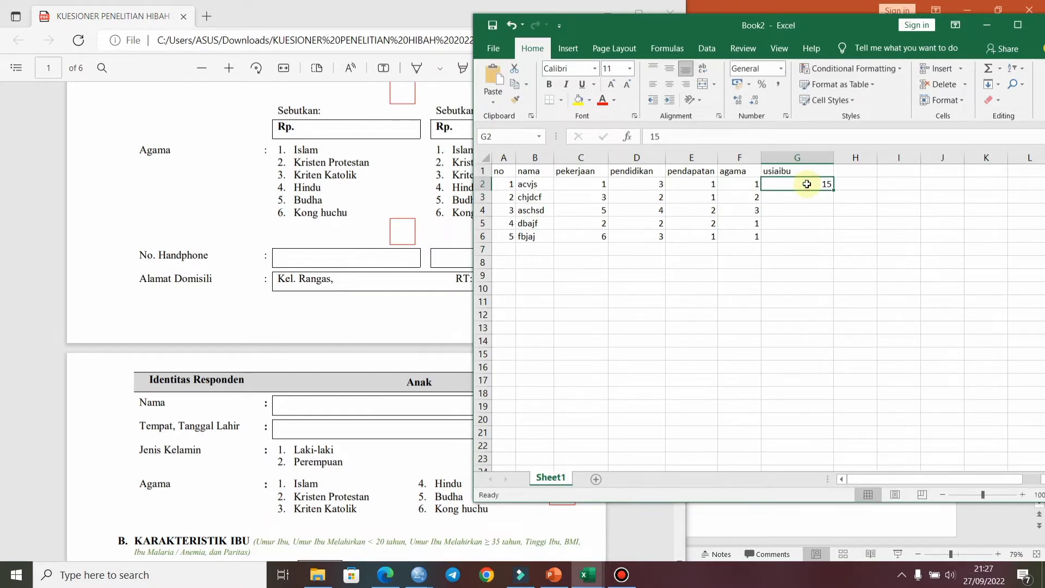
{"action": "type", "text": "35"}
{"action": "key", "text": "Return"}
{"action": "type", "text": "24"}
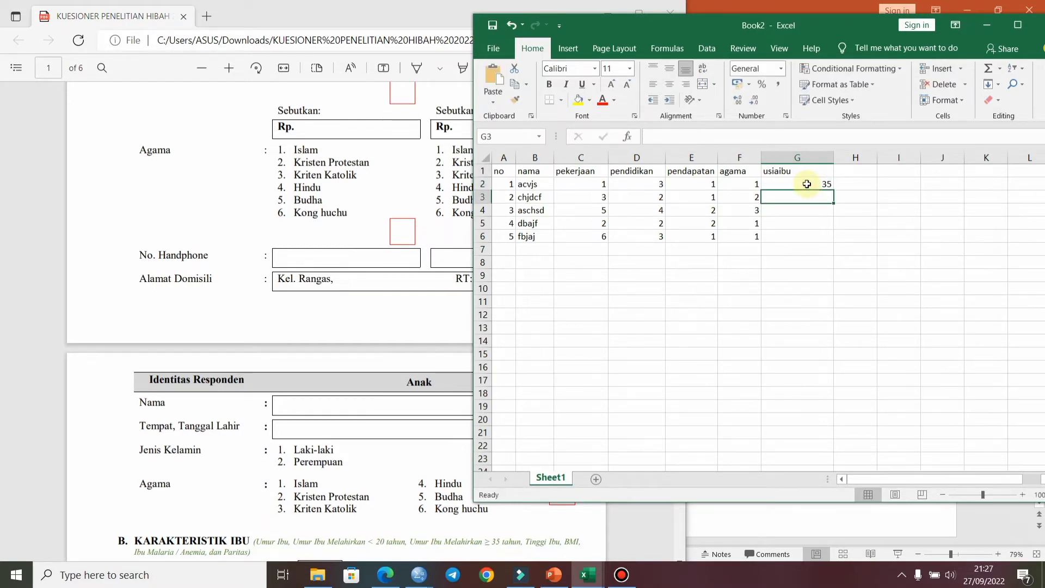
{"action": "key", "text": "Return"}
{"action": "type", "text": "21"}
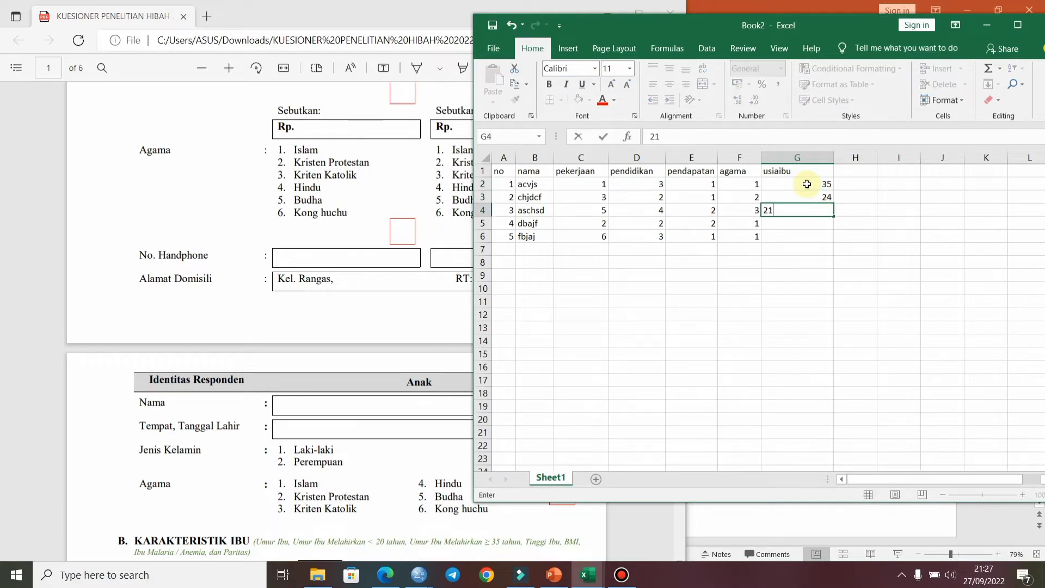
{"action": "key", "text": "Return"}
{"action": "type", "text": "29"}
{"action": "key", "text": "Return"}
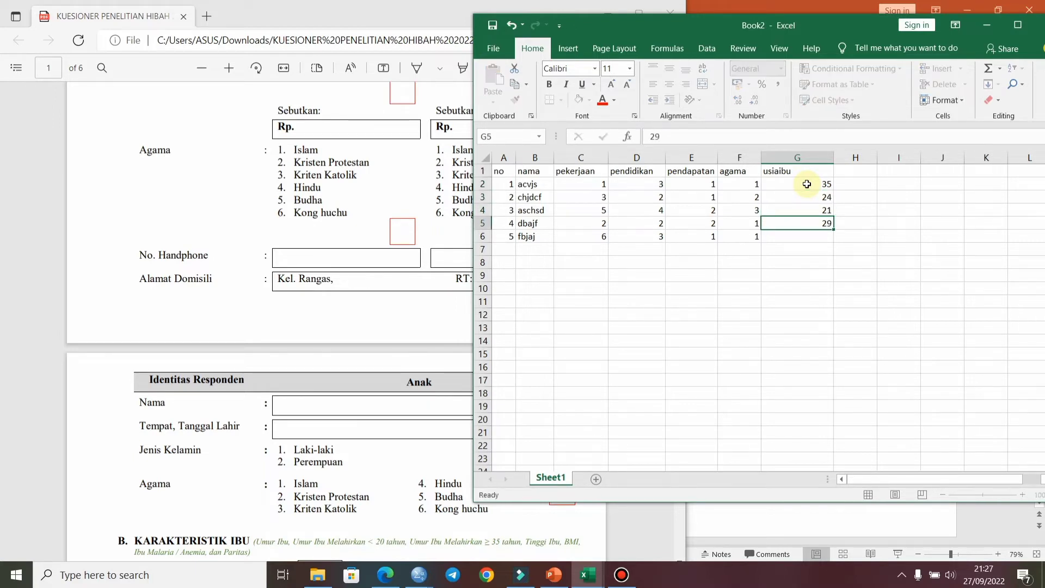
{"action": "type", "text": "22"}
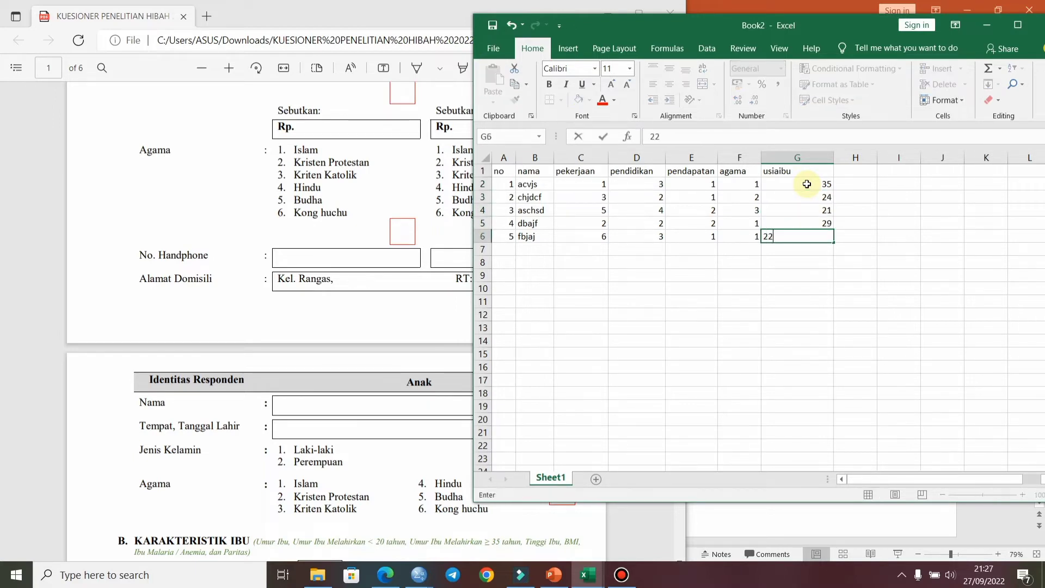
{"action": "left_click", "coordinate": [796, 274]}
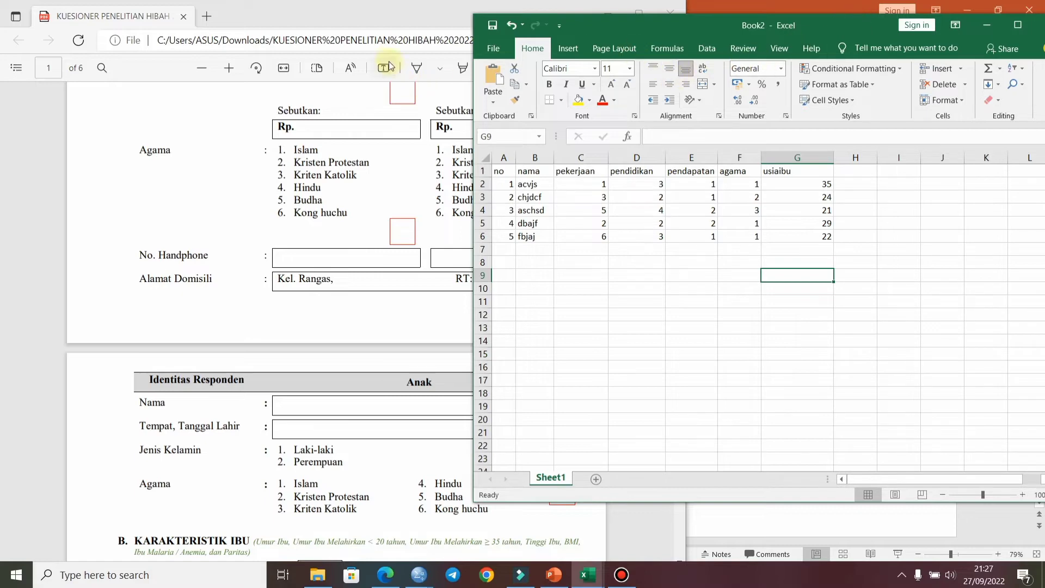
- Minimize the PDF questionnaire window and maximize the data-entry workbook
{"action": "left_click", "coordinate": [466, 6]}
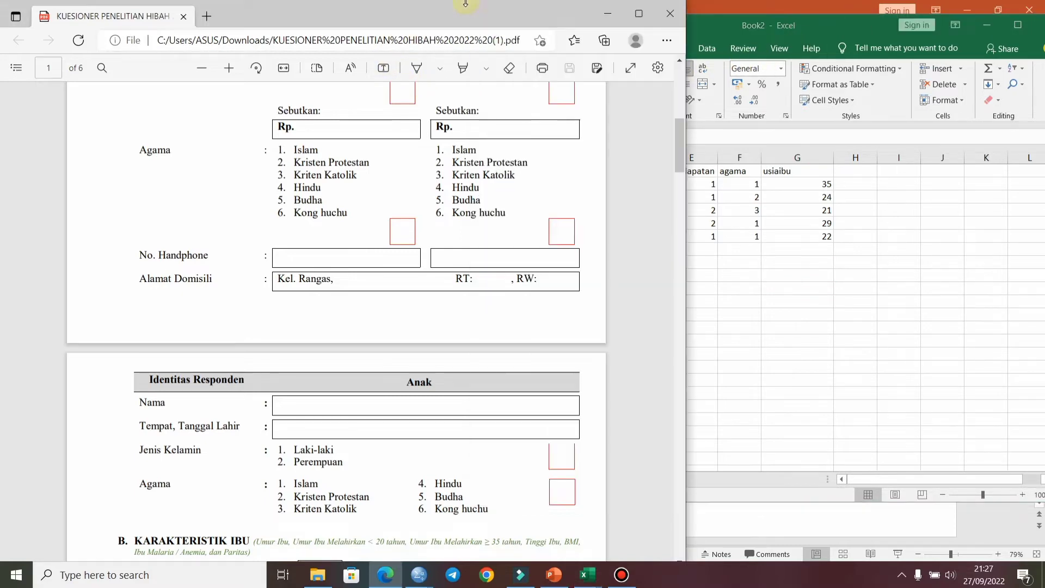
{"action": "left_click", "coordinate": [608, 13]}
{"action": "left_click", "coordinate": [1015, 26]}
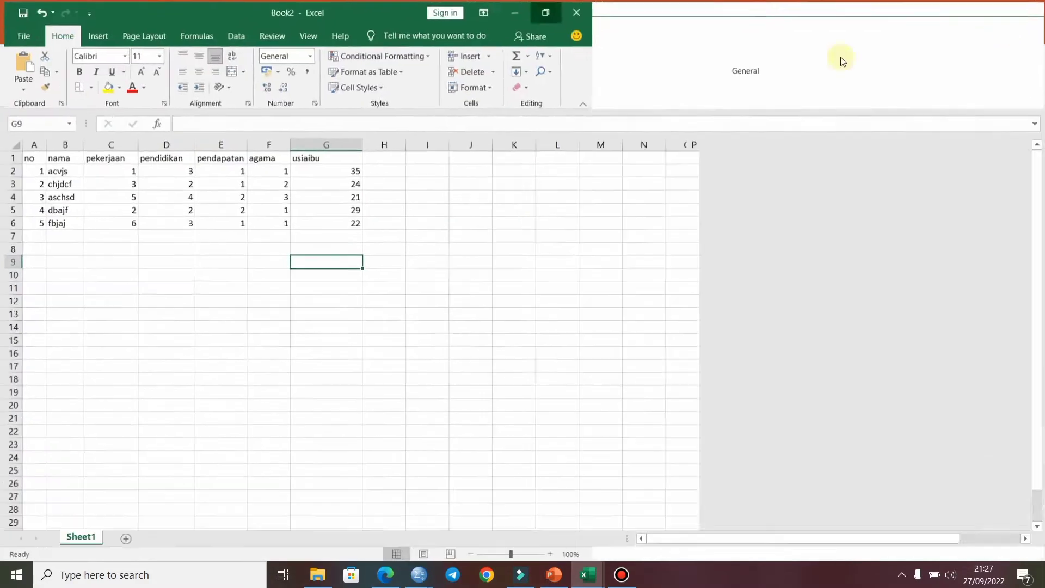
- Save the workbook as data penelitian on Local Disk (D:) in Excel Workbook format, and close it
{"action": "left_click", "coordinate": [28, 38]}
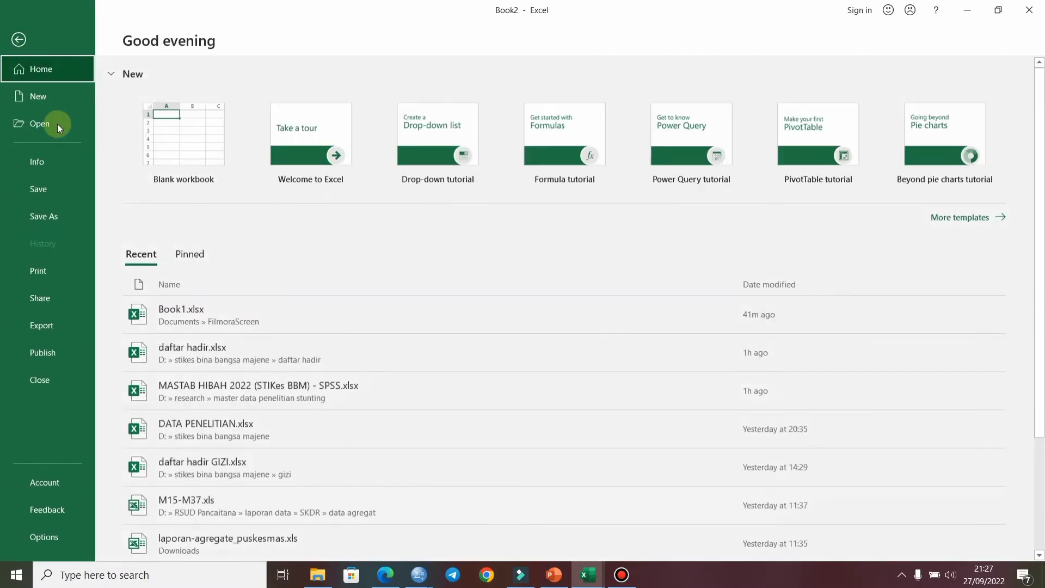
{"action": "left_click", "coordinate": [61, 221]}
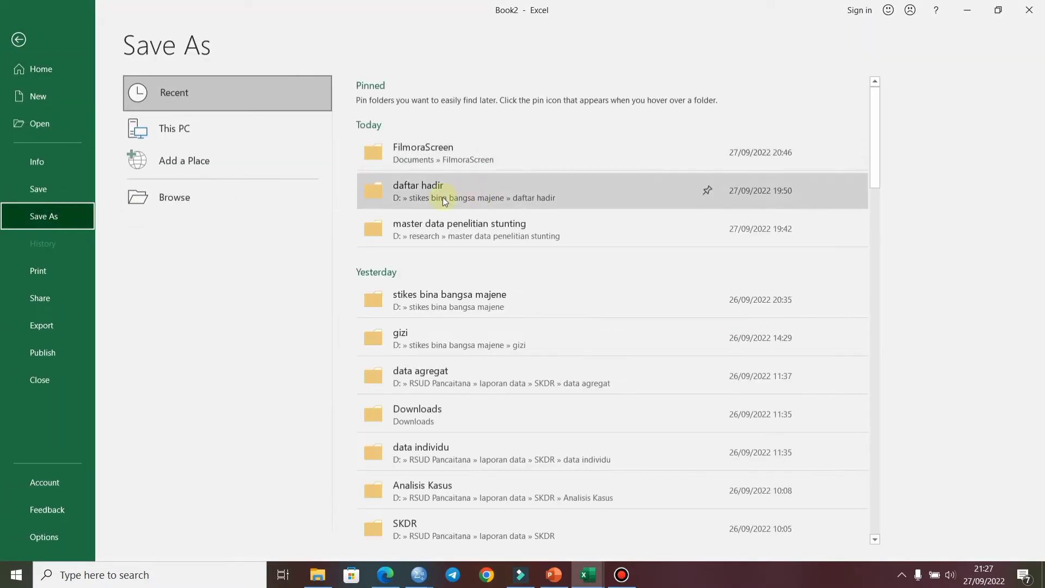
{"action": "left_click", "coordinate": [308, 197]}
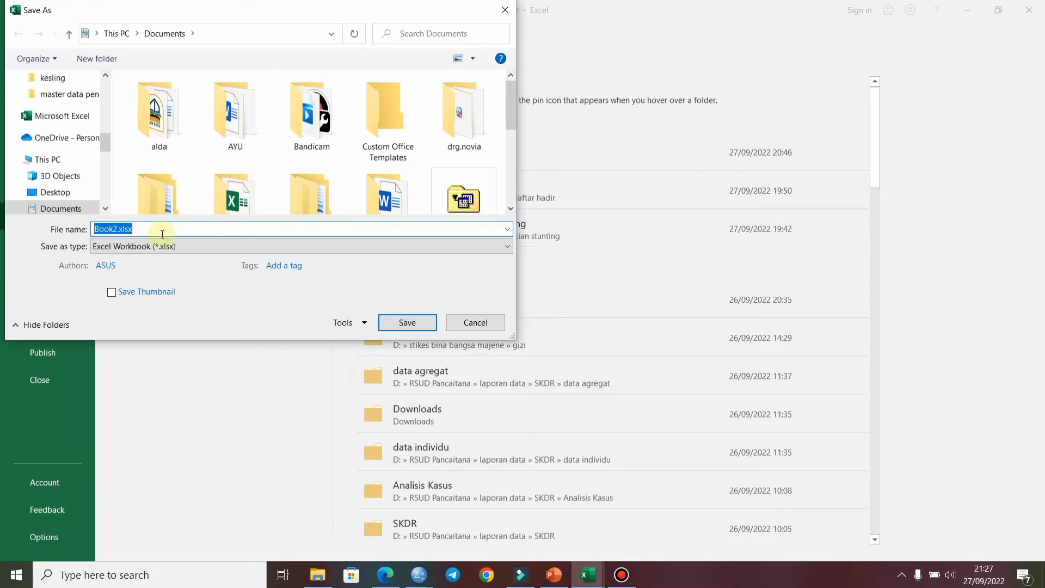
{"action": "type", "text": "data penelit"}
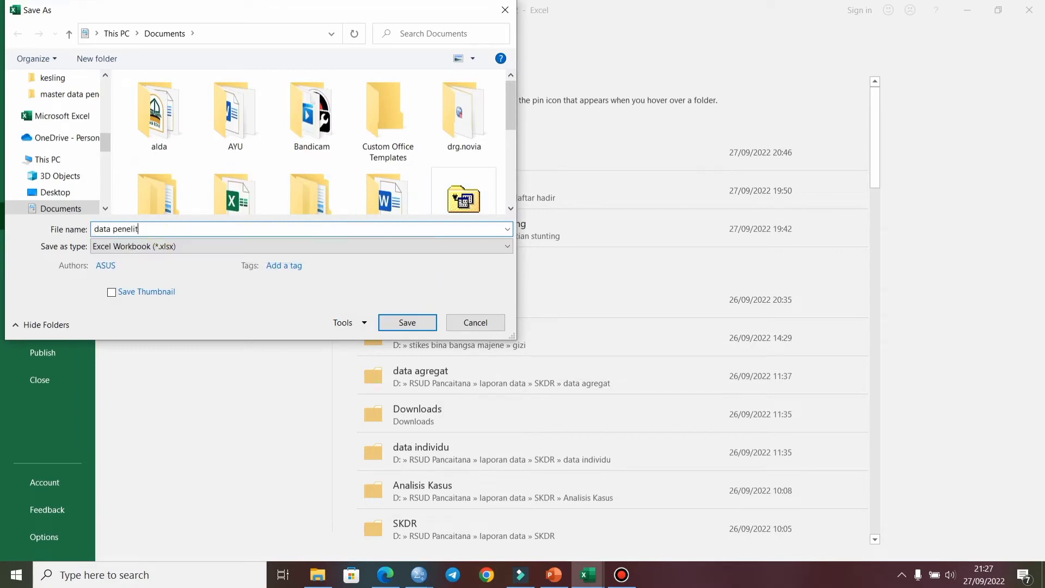
{"action": "type", "text": "ian"}
{"action": "left_click_drag", "start_coordinate": [105, 147], "coordinate": [105, 193]}
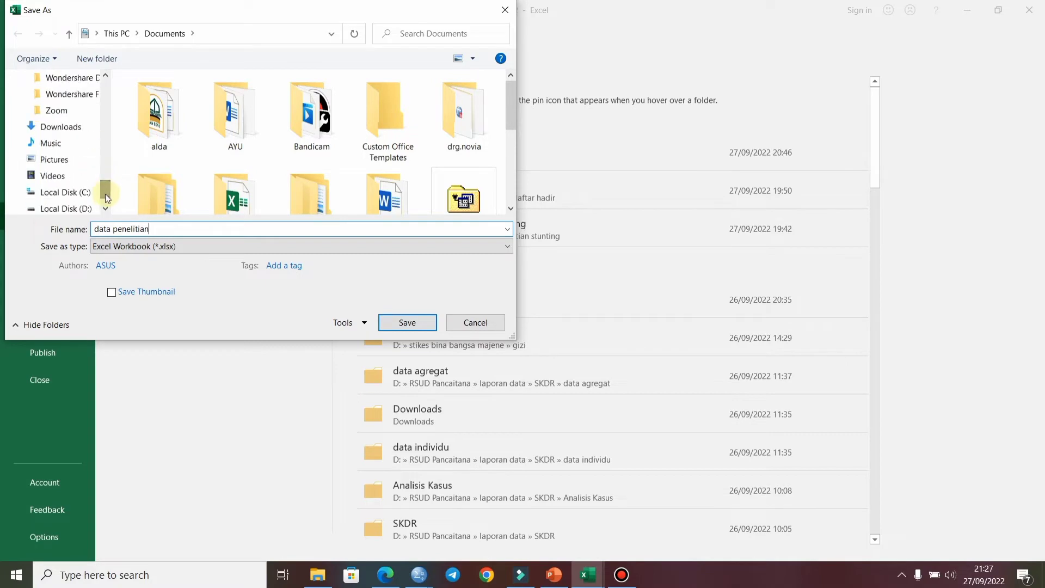
{"action": "left_click", "coordinate": [84, 208]}
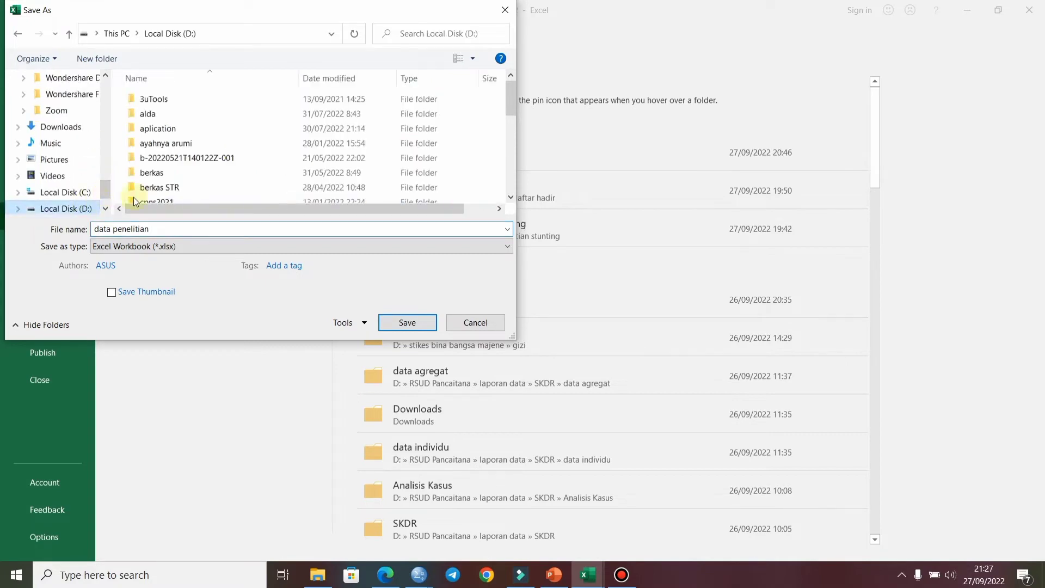
{"action": "left_click", "coordinate": [410, 325]}
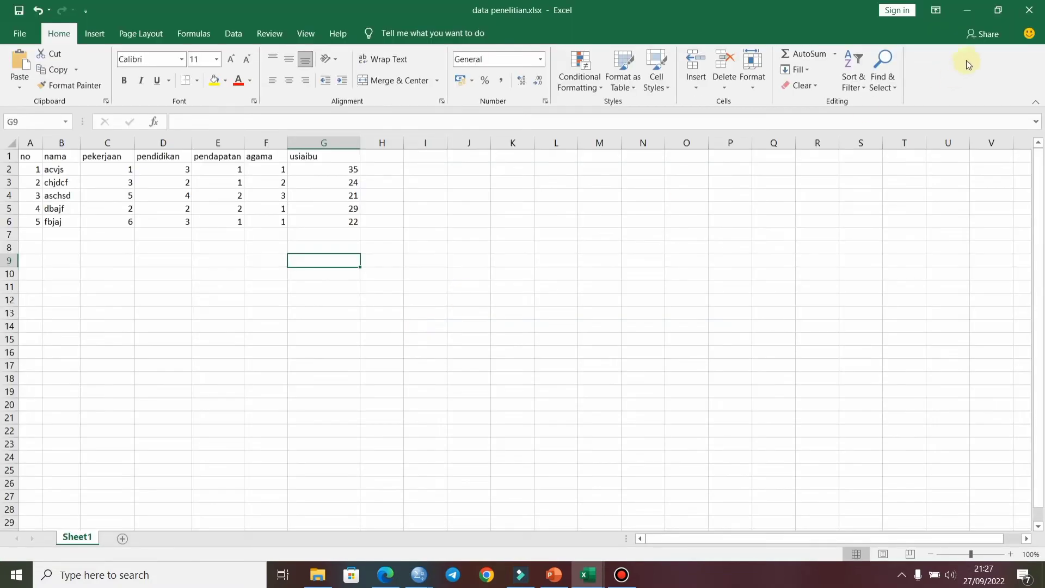
{"action": "left_click", "coordinate": [1026, 6]}
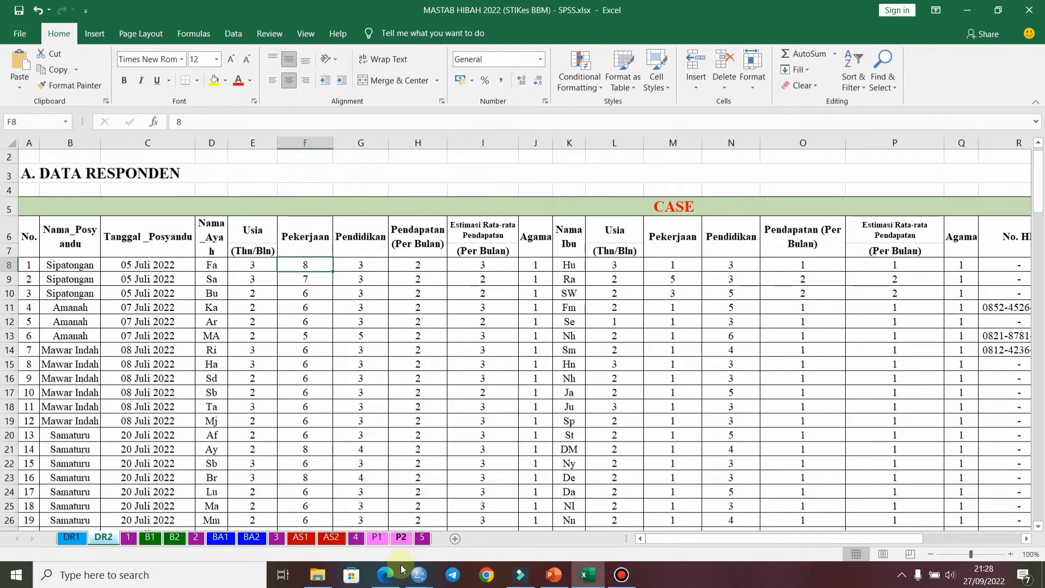
- Switch to IBM SPSS Statistics and import Sheet1 of the Excel file data penelitian.xlsx from Local Disk (D:)
{"action": "mouse_move", "coordinate": [419, 574]}
{"action": "left_click", "coordinate": [465, 508]}
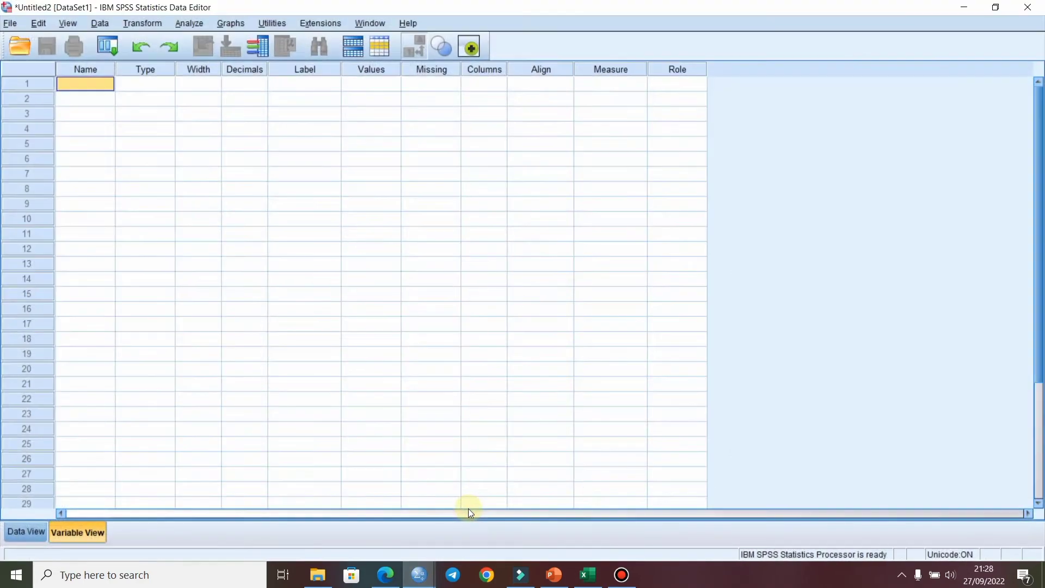
{"action": "left_click", "coordinate": [10, 23]}
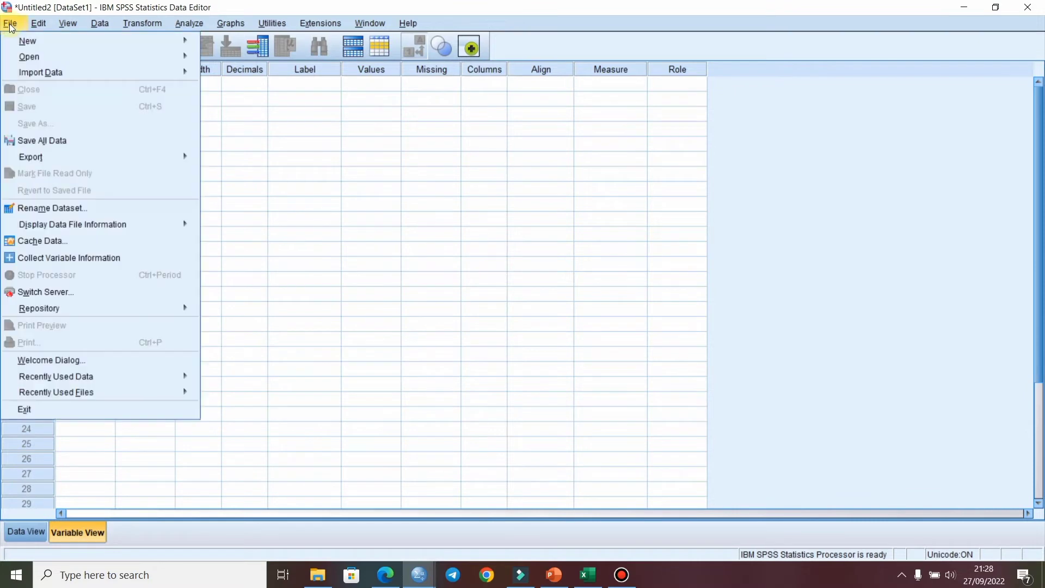
{"action": "mouse_move", "coordinate": [35, 72]}
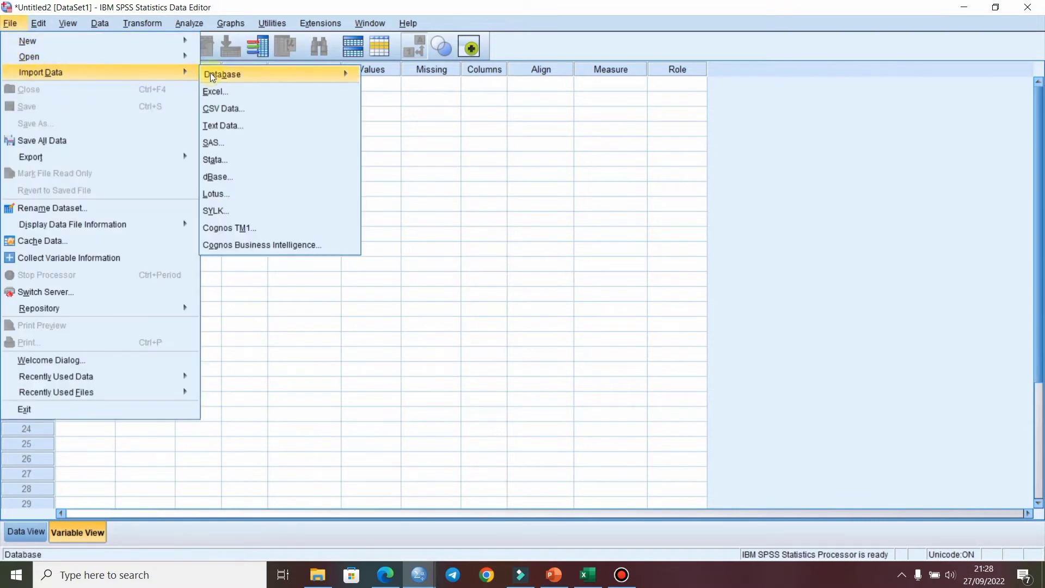
{"action": "left_click", "coordinate": [235, 95]}
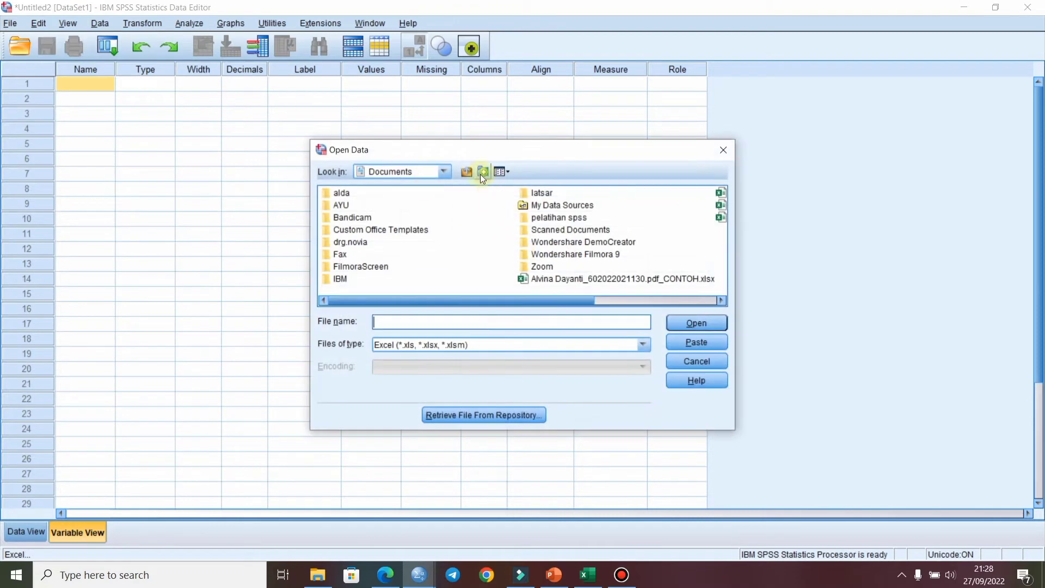
{"action": "left_click", "coordinate": [442, 173]}
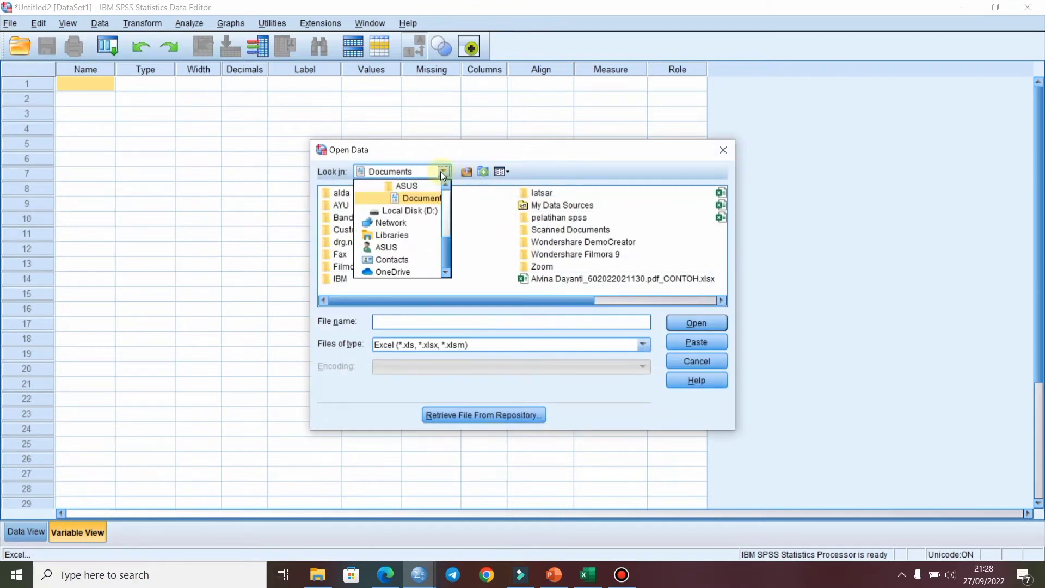
{"action": "left_click", "coordinate": [430, 209]}
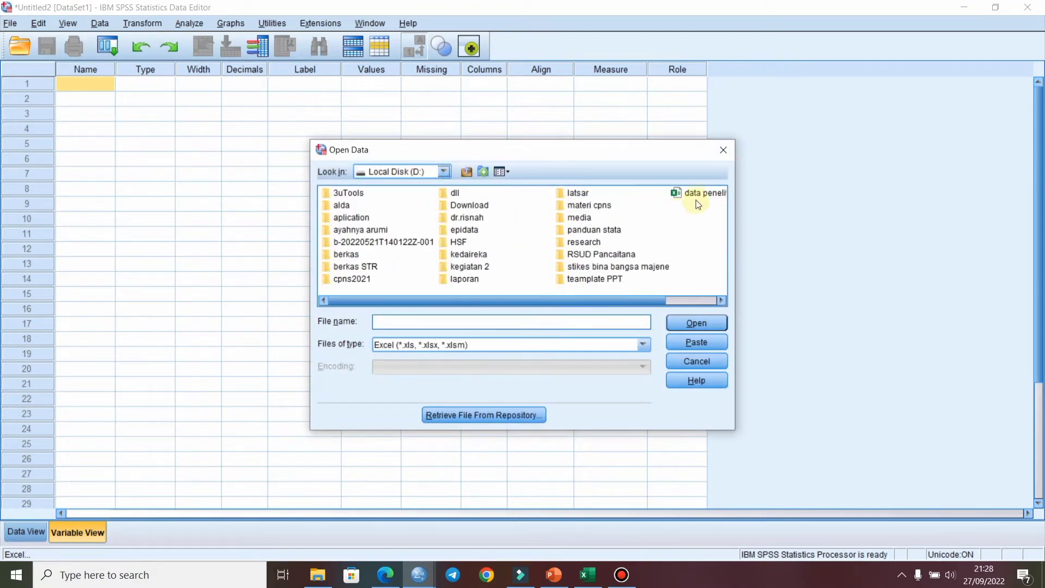
{"action": "scroll", "coordinate": [635, 300], "scroll_direction": "down", "scroll_amount": 2}
{"action": "left_click", "coordinate": [662, 191]}
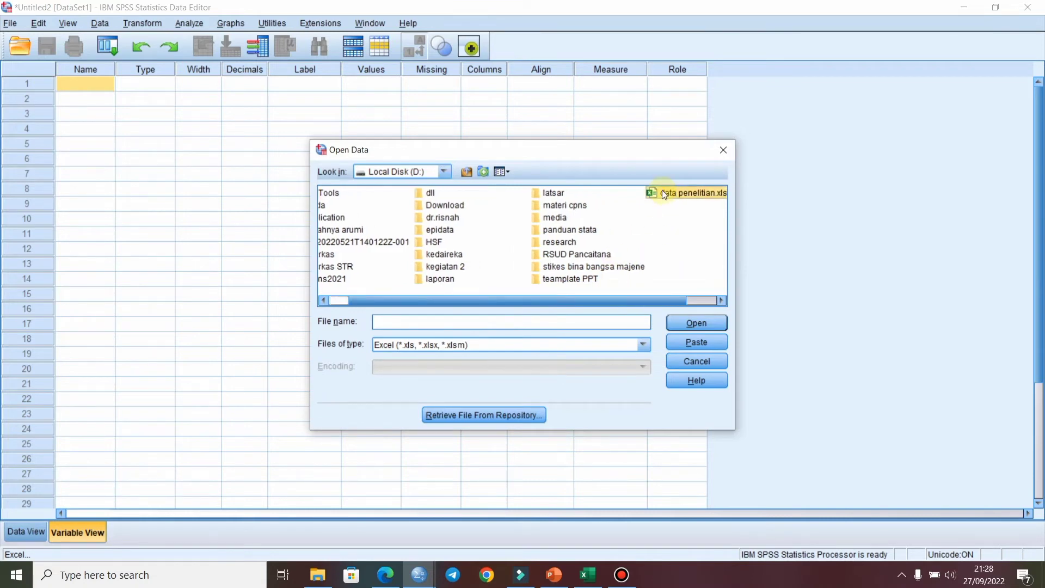
{"action": "left_click", "coordinate": [680, 323]}
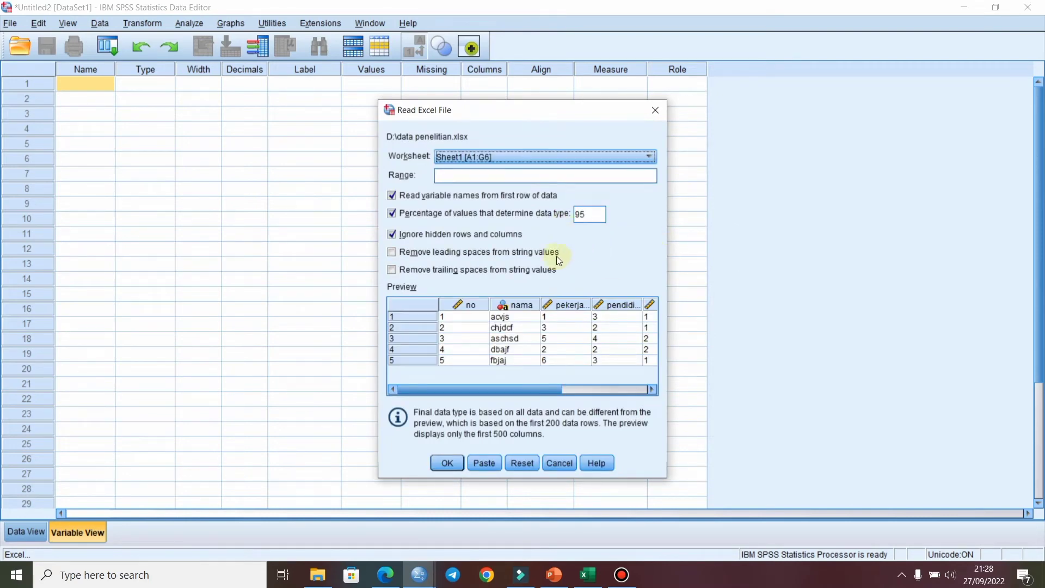
{"action": "left_click", "coordinate": [448, 464]}
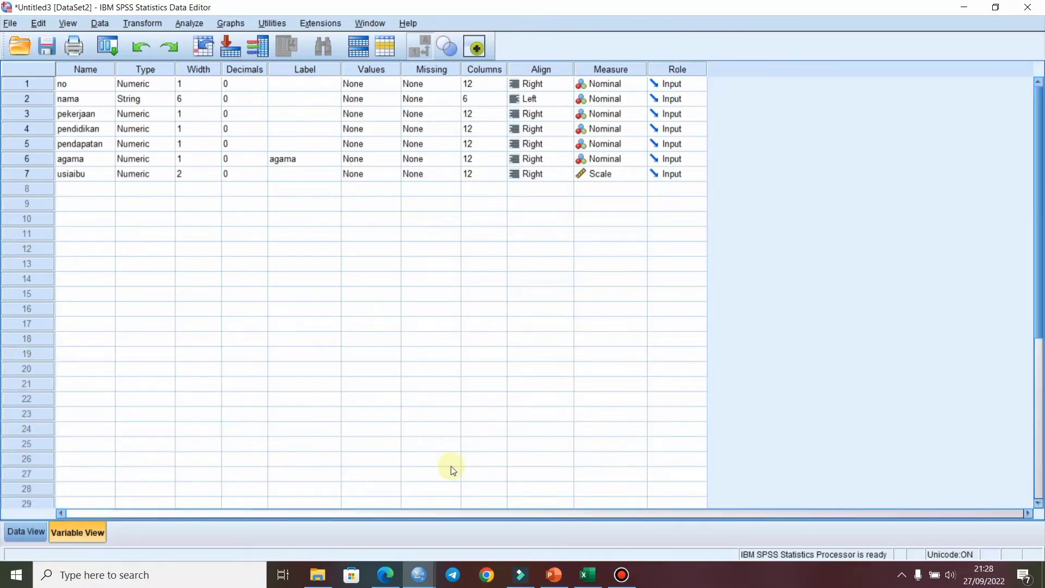
- Show the imported cases in the Data View and narrow the no column
{"action": "left_click", "coordinate": [23, 532]}
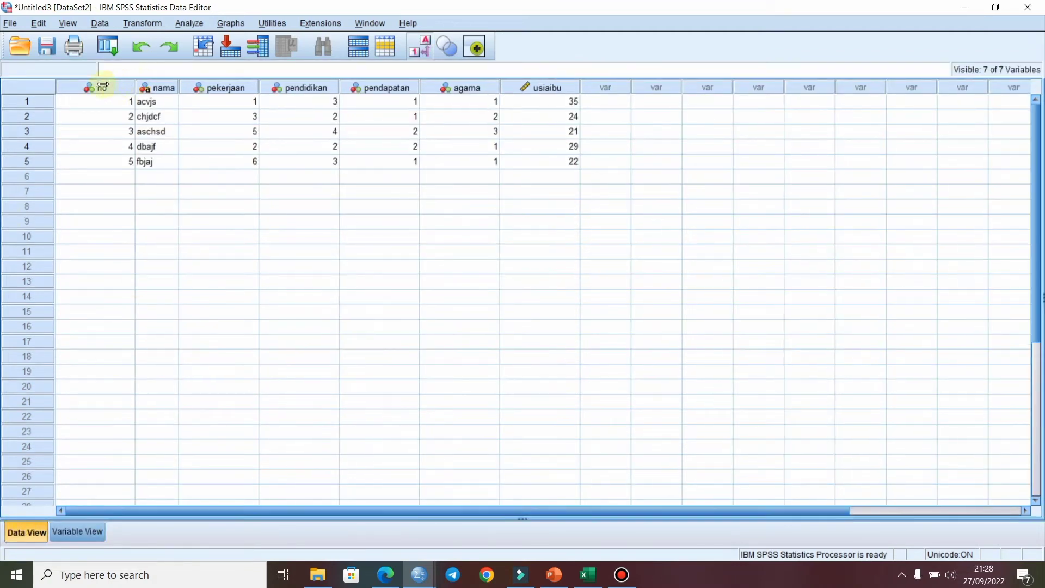
{"action": "left_click_drag", "start_coordinate": [136, 87], "coordinate": [93, 87]}
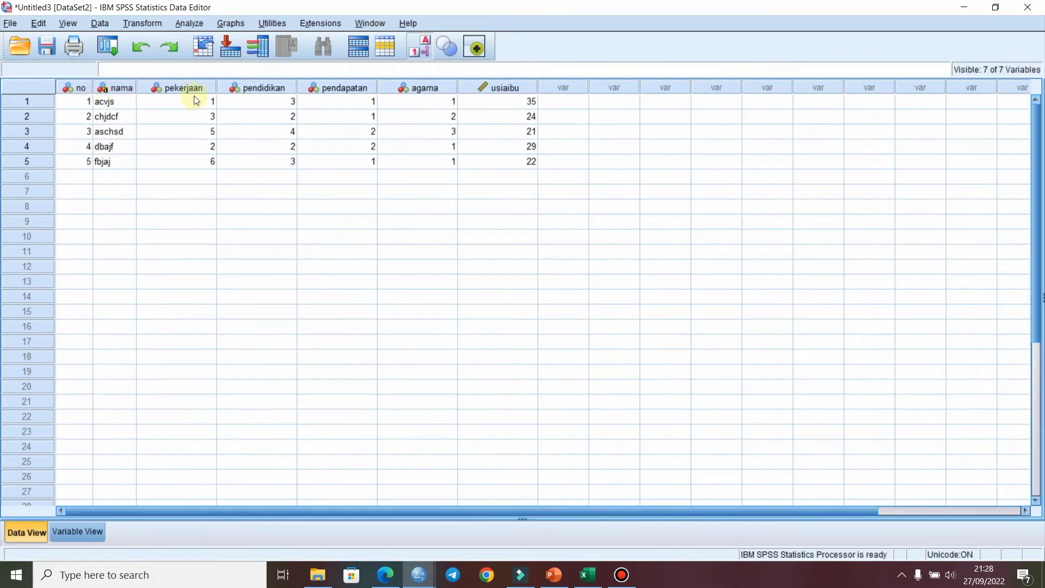
- Widen the nama column in the Data View and switch to the Variable View
{"action": "left_click", "coordinate": [140, 86]}
{"action": "left_click", "coordinate": [131, 86]}
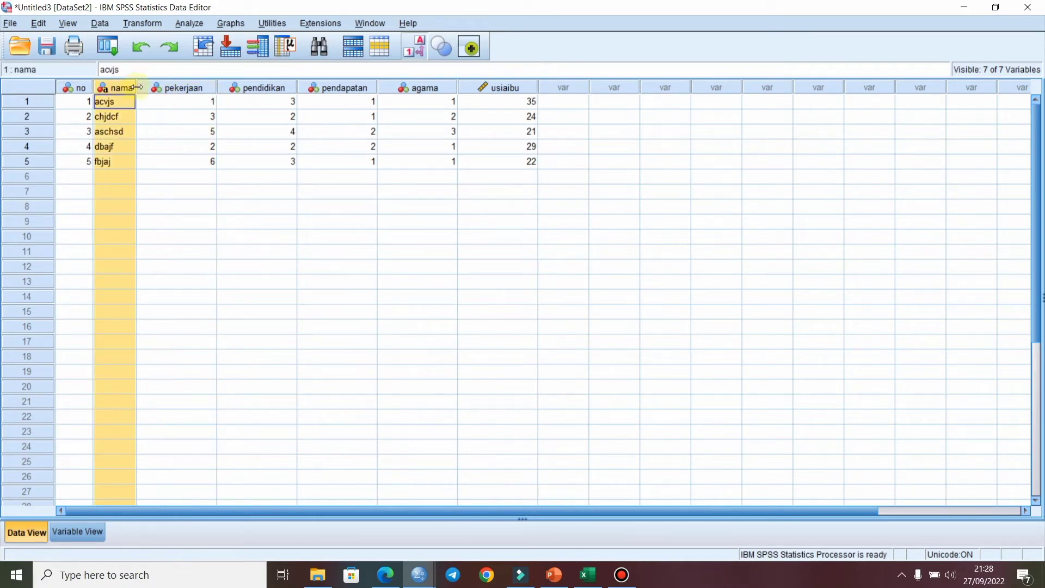
{"action": "left_click_drag", "start_coordinate": [136, 87], "coordinate": [156, 87]}
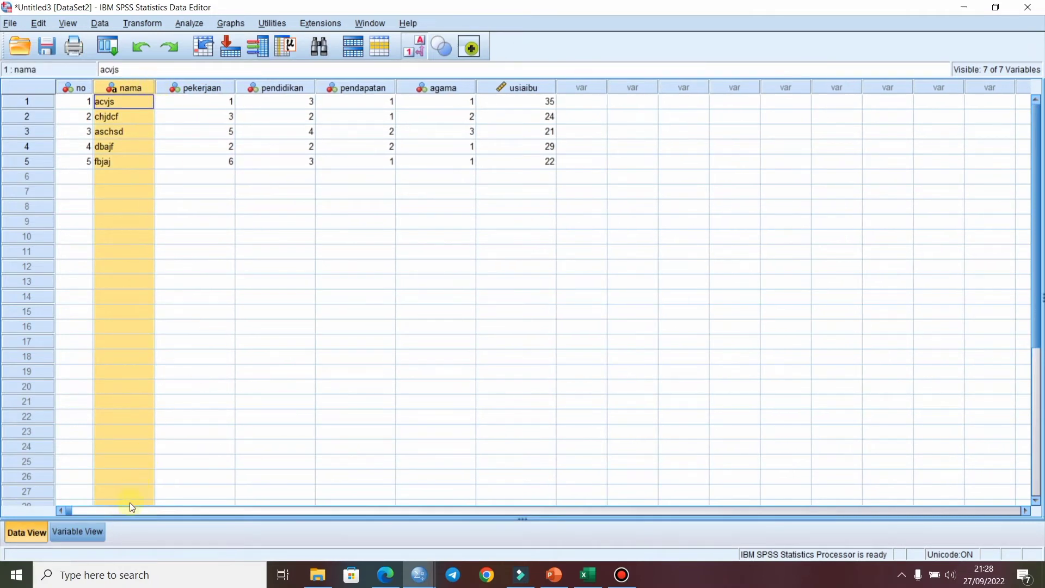
{"action": "left_click", "coordinate": [87, 530]}
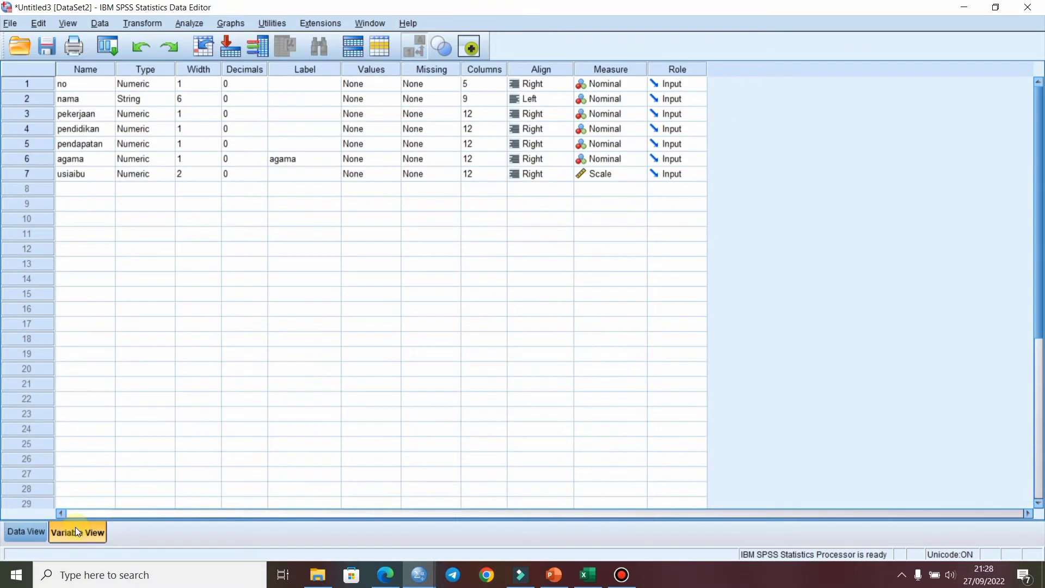
{"action": "left_click", "coordinate": [299, 166]}
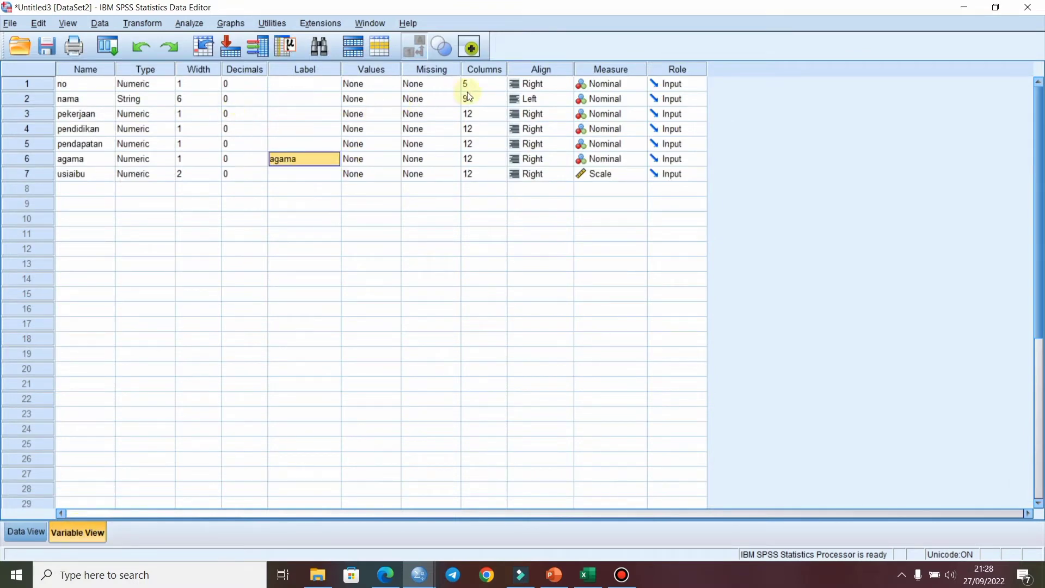
{"action": "left_click", "coordinate": [387, 115]}
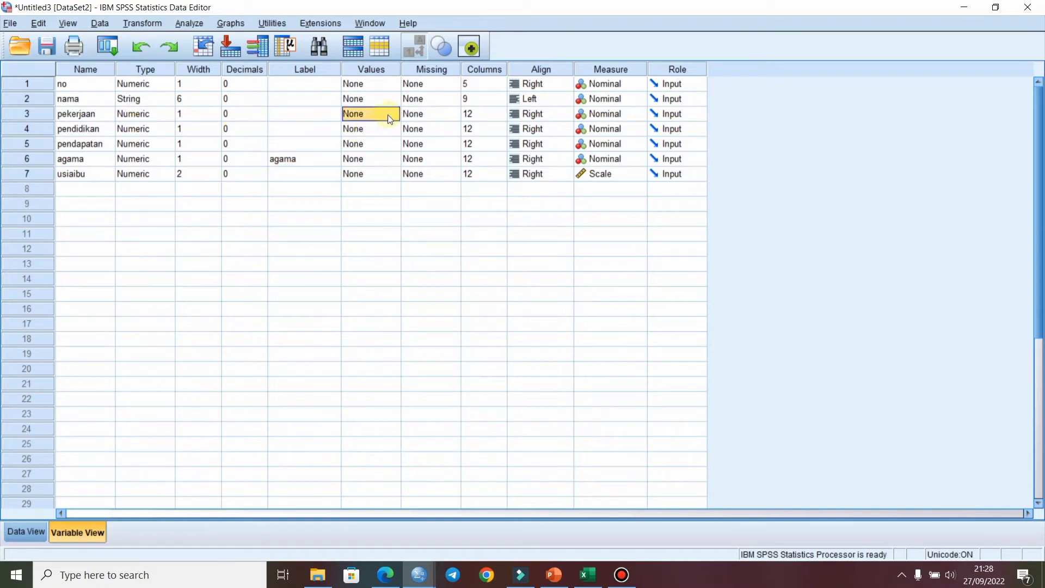
{"action": "left_click", "coordinate": [394, 113]}
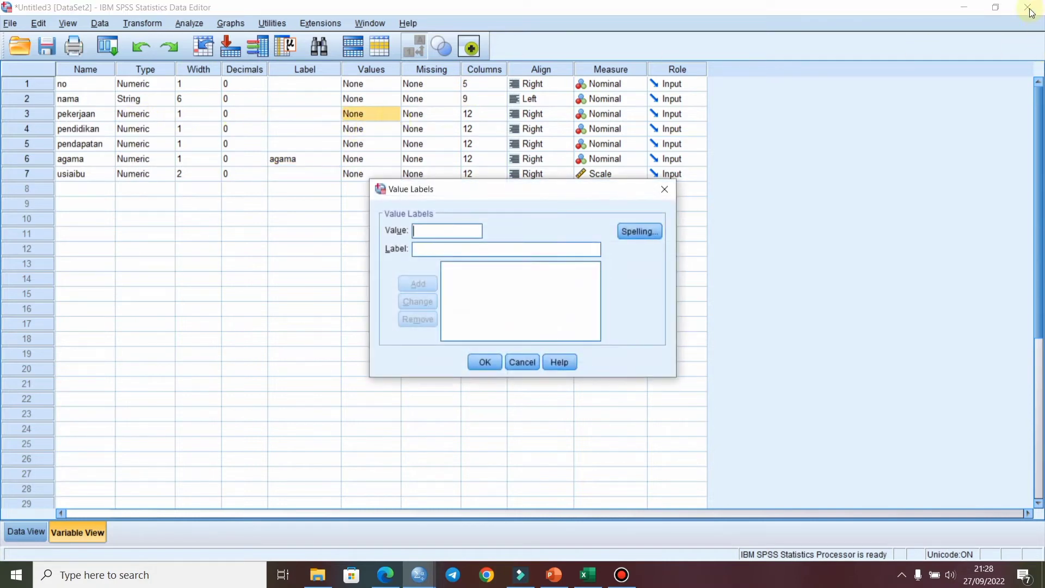
{"action": "left_click", "coordinate": [664, 188]}
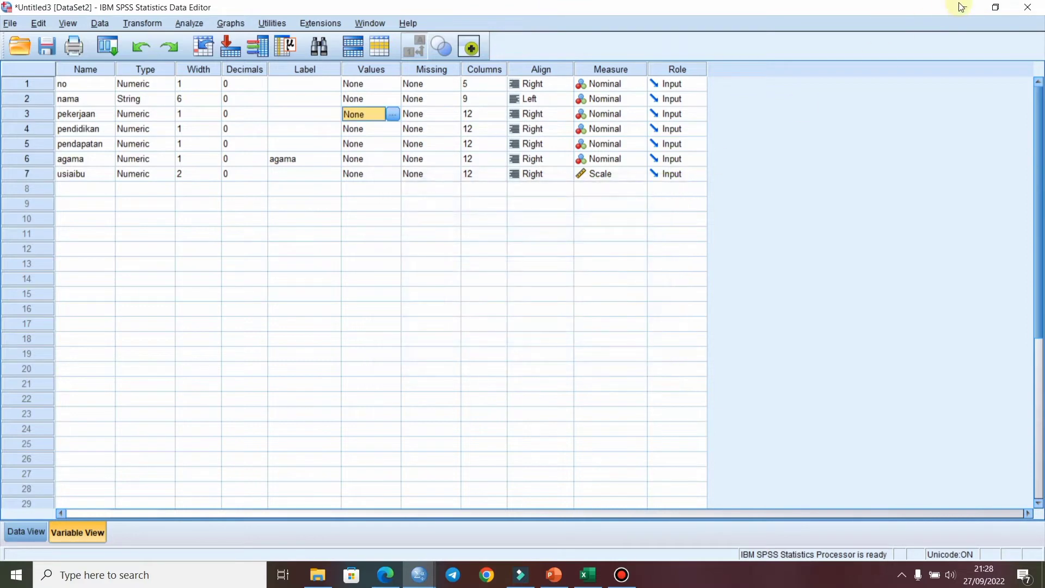
- Restore the Data Editor to a smaller window, switch to the questionnaire PDF in Microsoft Edge, and move the Data Editor clear of it
{"action": "left_click", "coordinate": [998, 8]}
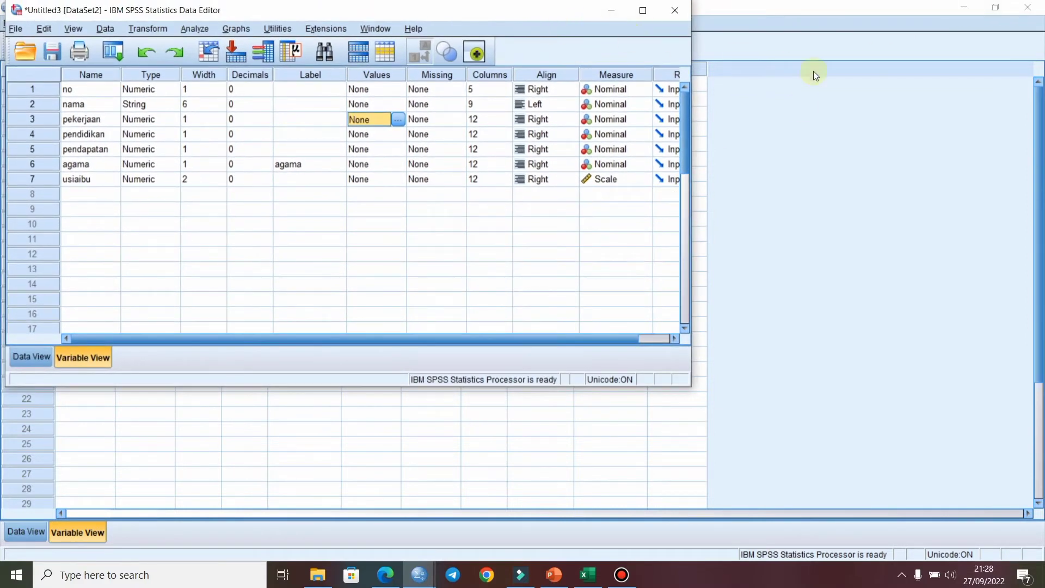
{"action": "left_click_drag", "start_coordinate": [561, 14], "coordinate": [776, 75]}
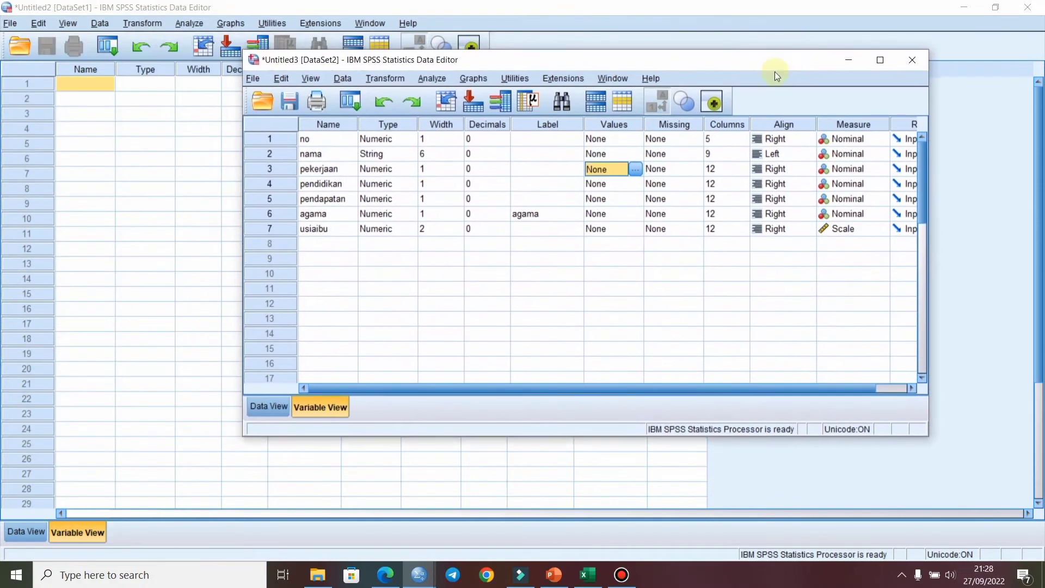
{"action": "left_click", "coordinate": [386, 575]}
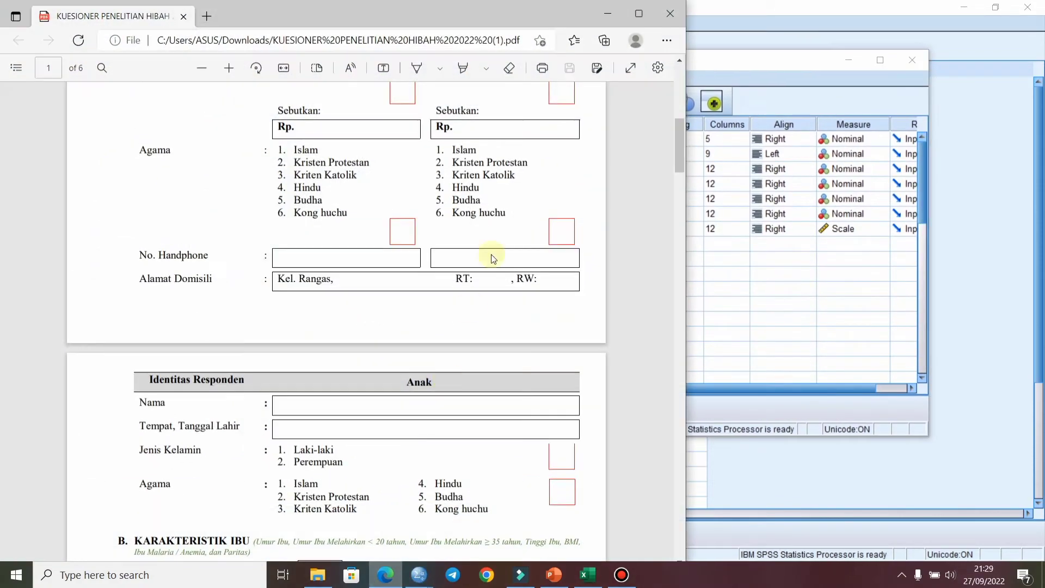
{"action": "left_click_drag", "start_coordinate": [761, 56], "coordinate": [912, 64]}
{"action": "left_click", "coordinate": [320, 204]}
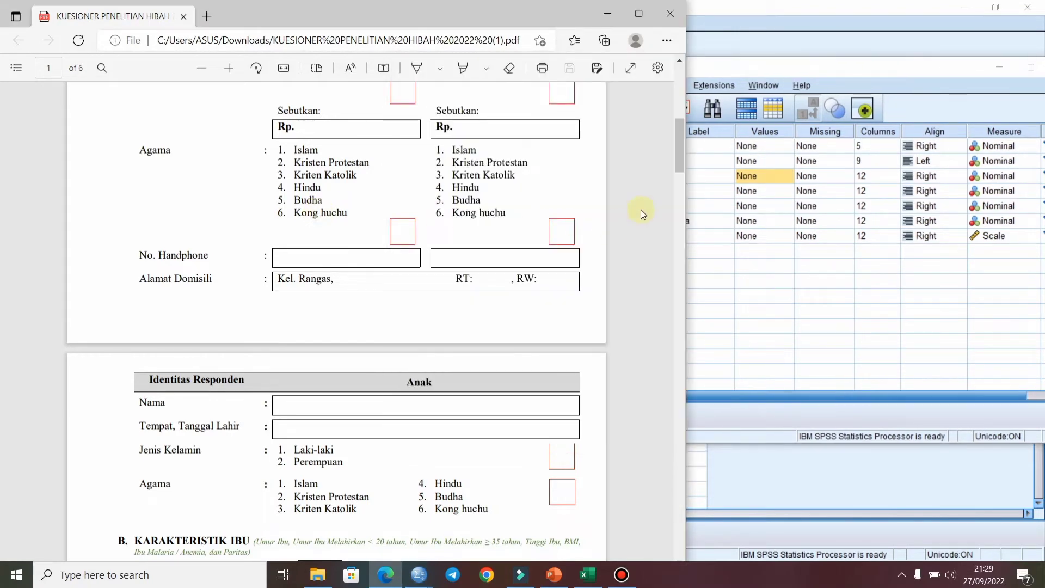
- Show the questionnaire's Pekerjaan through Agama answer codes and narrow the Data Editor window so it does not cover them
{"action": "left_click_drag", "start_coordinate": [677, 155], "coordinate": [675, 120]}
{"action": "left_click", "coordinate": [775, 311]}
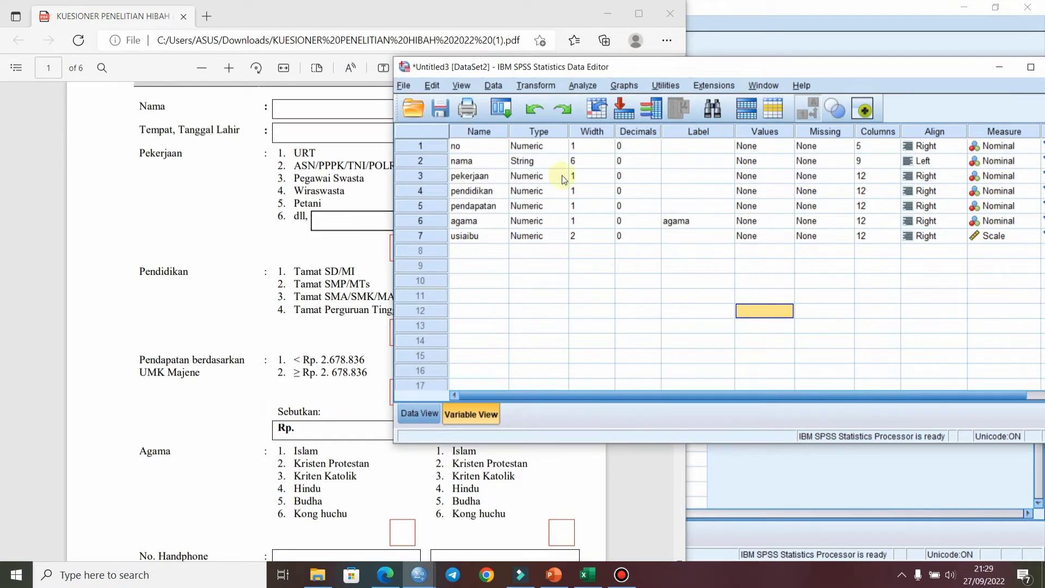
{"action": "left_click", "coordinate": [405, 210]}
{"action": "left_click", "coordinate": [583, 295]}
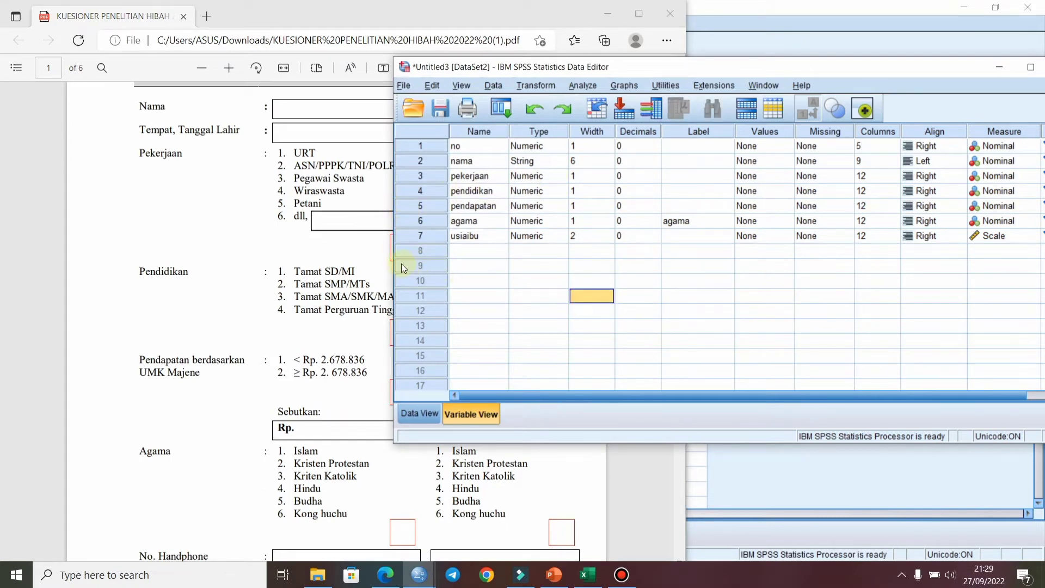
{"action": "left_click_drag", "start_coordinate": [394, 264], "coordinate": [444, 272]}
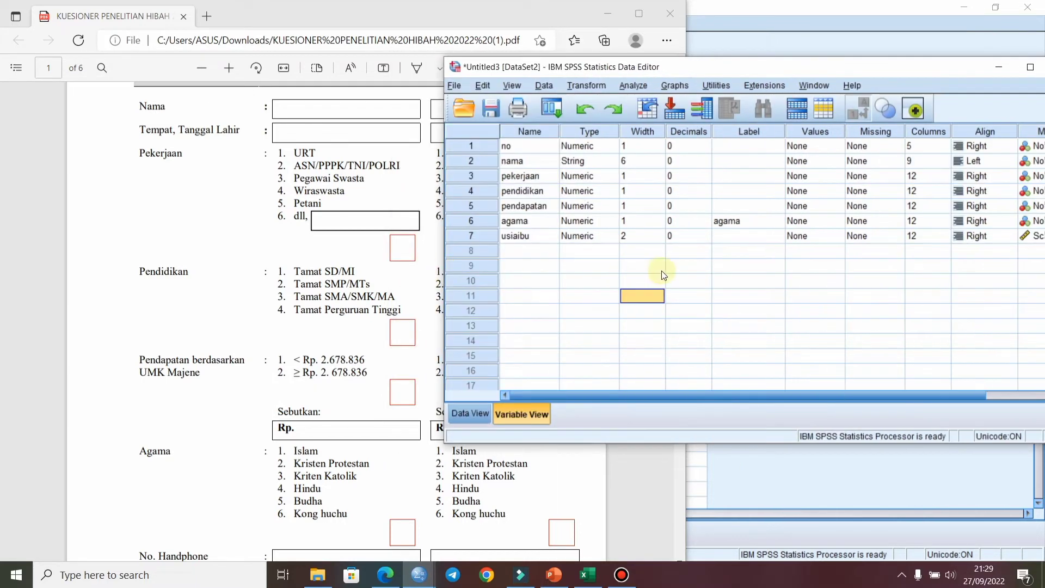
- Add value labels to the pekerjaan variable: 1 = URT and 2 = ASN
{"action": "left_click", "coordinate": [834, 178]}
{"action": "left_click", "coordinate": [834, 177]}
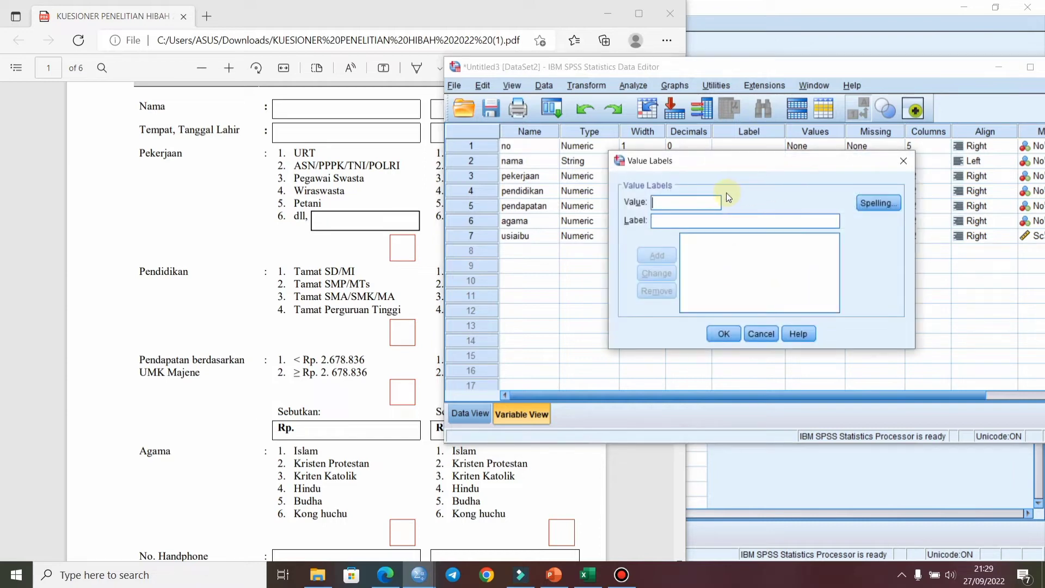
{"action": "type", "text": "1"}
{"action": "type", "text": "URT"}
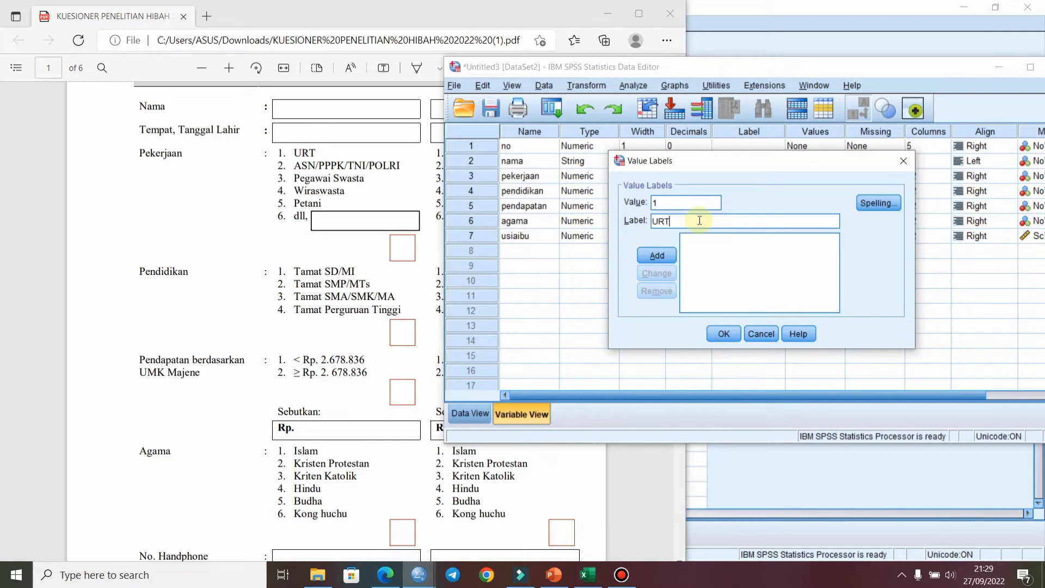
{"action": "left_click", "coordinate": [657, 255]}
{"action": "type", "text": "2"}
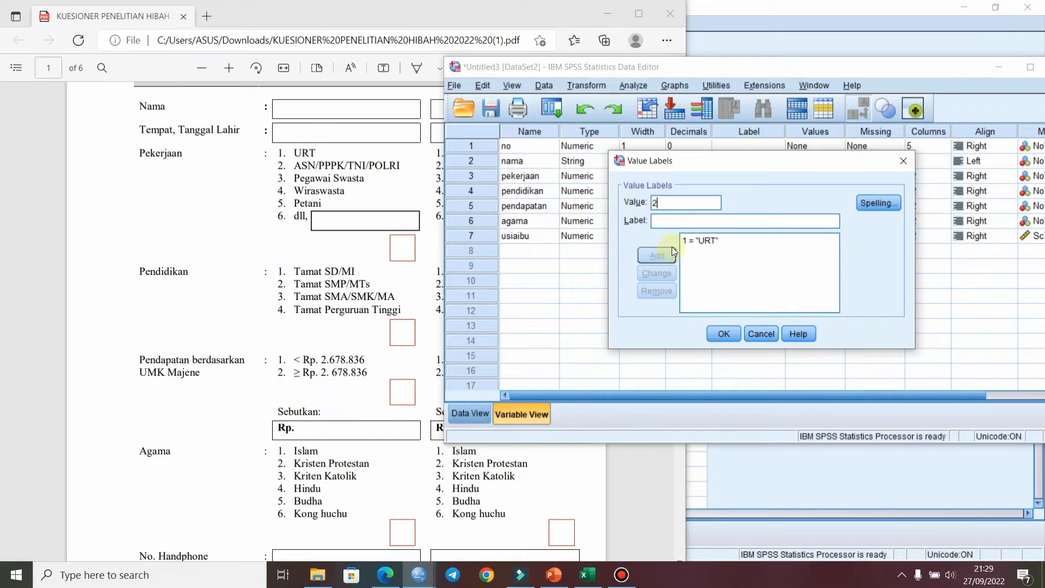
{"action": "left_click", "coordinate": [672, 223]}
{"action": "type", "text": "ASN"}
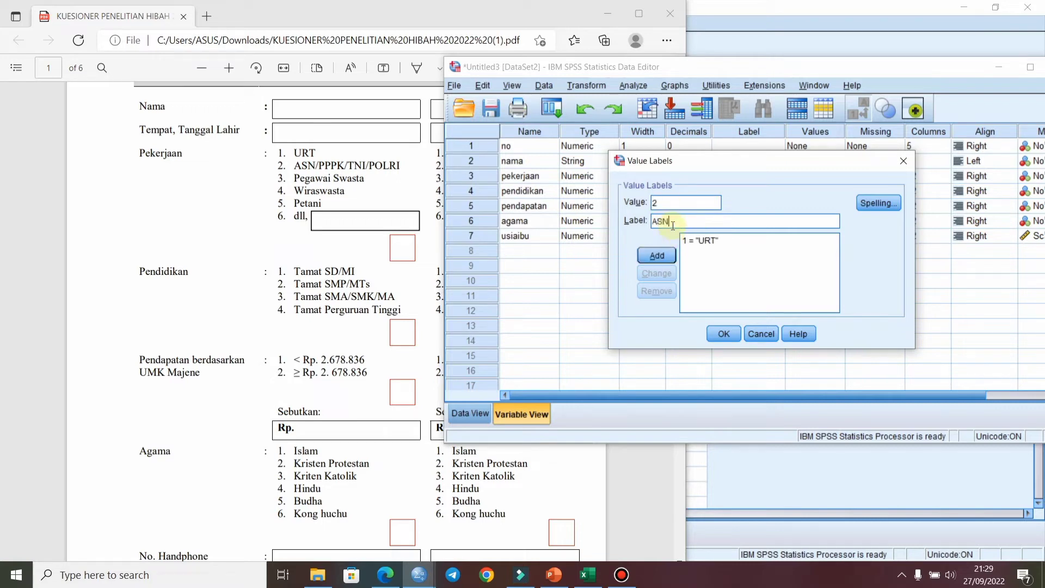
{"action": "left_click", "coordinate": [664, 255]}
- Add the pekerjaan value labels 3 = pegawai swasta and 4 = wiraswasta
{"action": "type", "text": "3"}
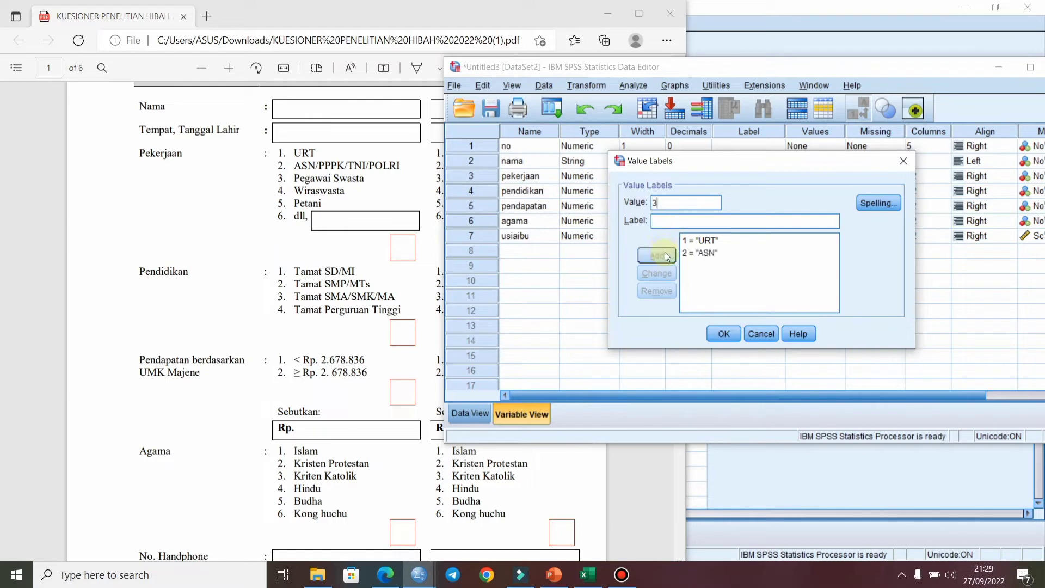
{"action": "left_click", "coordinate": [663, 219]}
{"action": "type", "text": "pegawai s"}
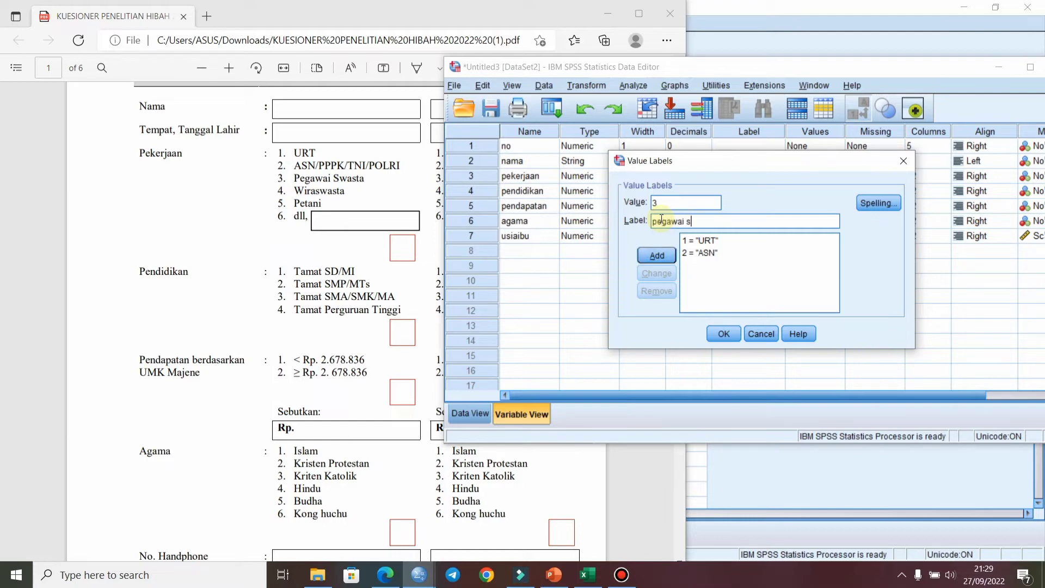
{"action": "type", "text": "wasta"}
{"action": "left_click", "coordinate": [657, 257]}
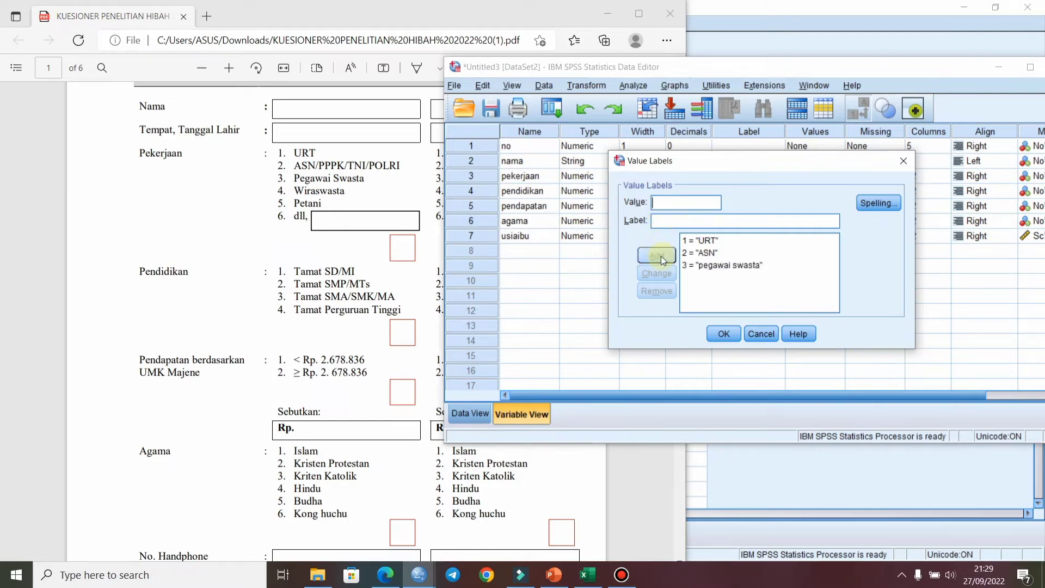
{"action": "type", "text": "4"}
{"action": "left_click", "coordinate": [661, 222]}
{"action": "type", "text": "wiraswasta"}
{"action": "left_click", "coordinate": [664, 253]}
- Add the pekerjaan value labels 5 = petani and 6 = lainnya, and apply the set
{"action": "type", "text": "5petani"}
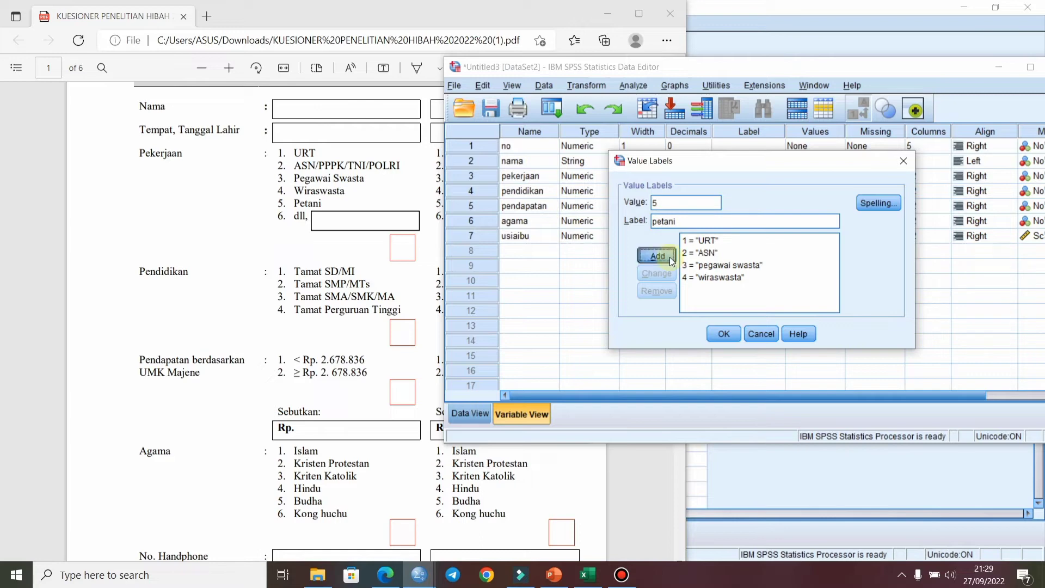
{"action": "left_click", "coordinate": [669, 256]}
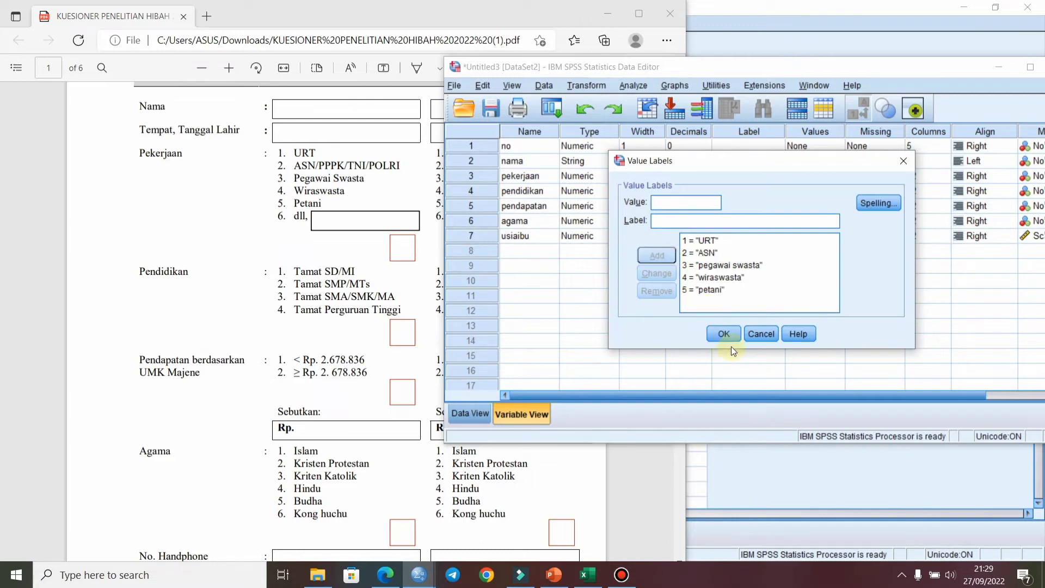
{"action": "left_click", "coordinate": [682, 221]}
{"action": "type", "text": "lainnya"}
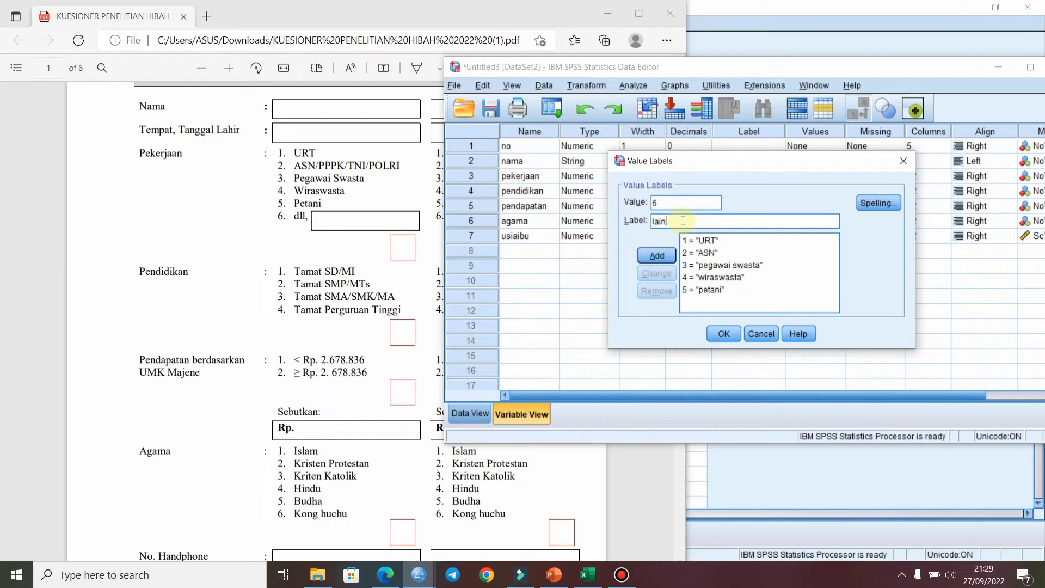
{"action": "left_click", "coordinate": [663, 255]}
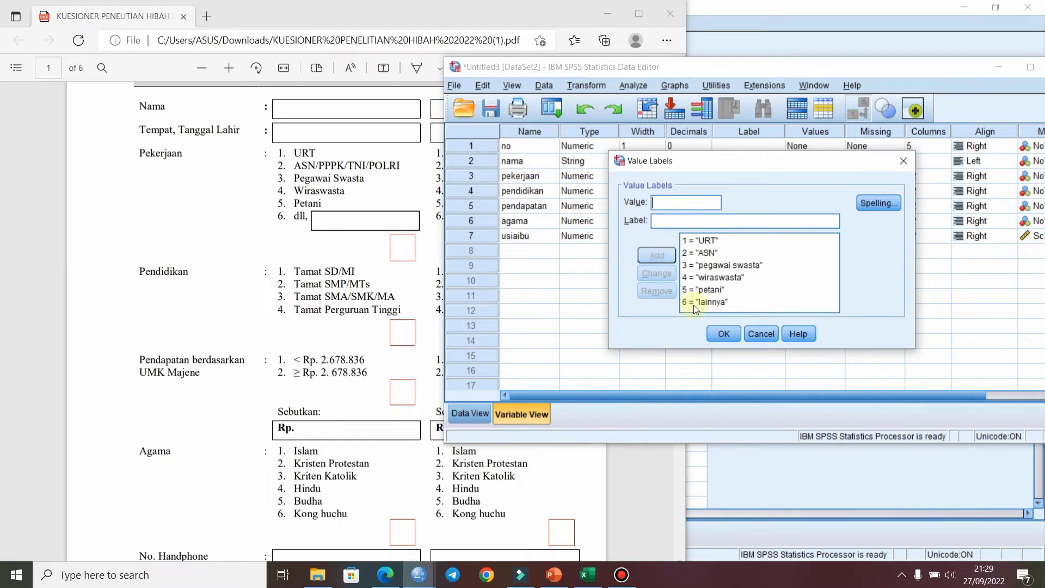
{"action": "left_click", "coordinate": [716, 333]}
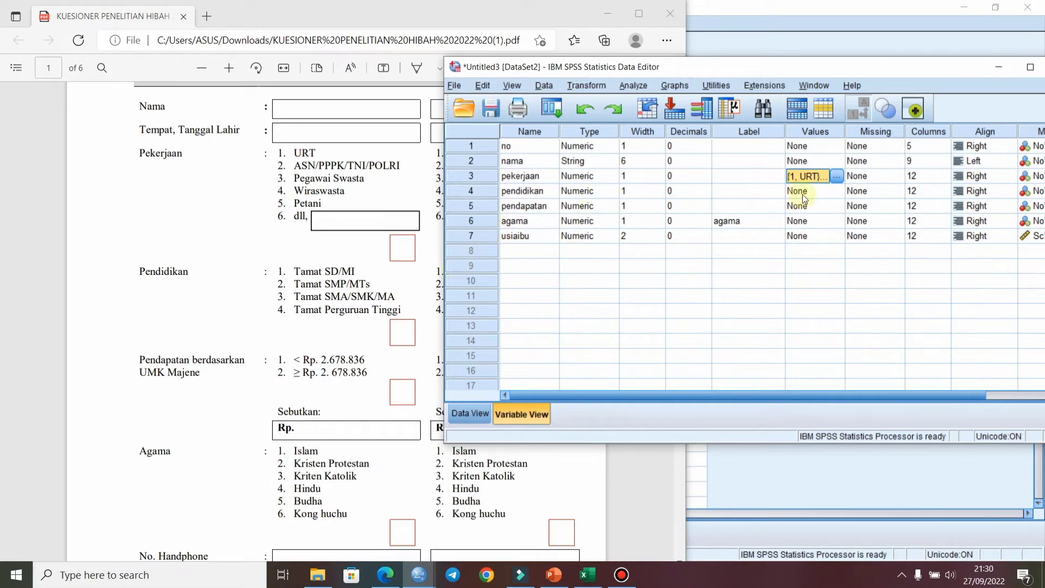
- Add value labels to the pendidikan variable: 1 = tamat SD and 2 = tamat SMP
{"action": "left_click", "coordinate": [833, 192]}
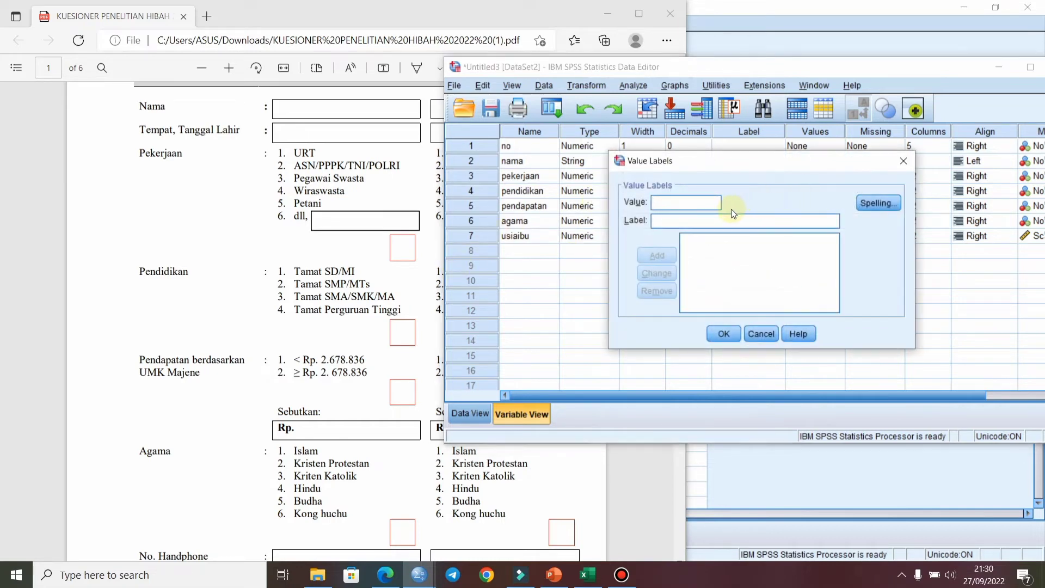
{"action": "type", "text": "1"}
{"action": "type", "text": "tamat SD"}
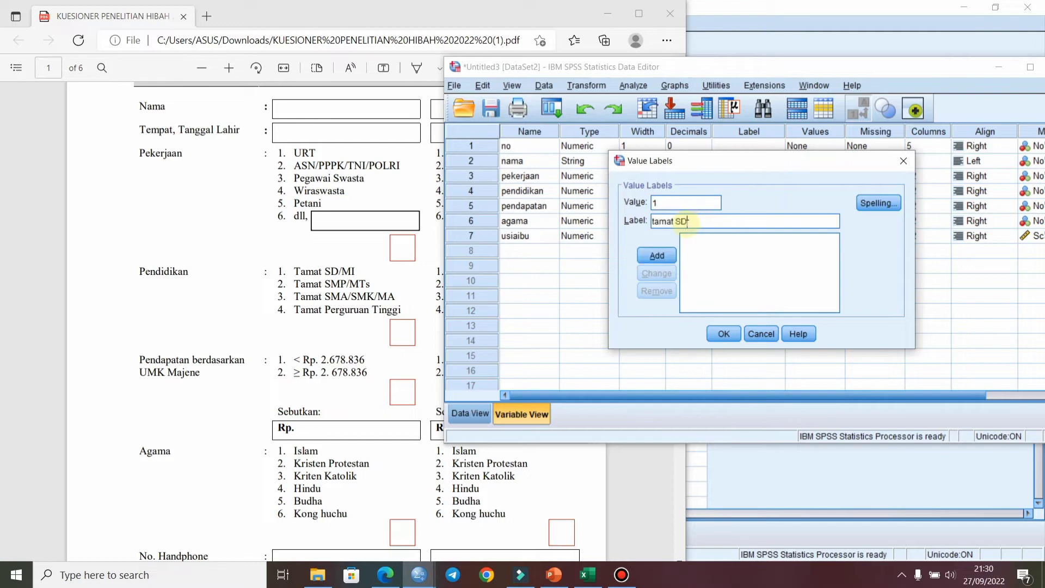
{"action": "left_click", "coordinate": [669, 251]}
{"action": "left_click", "coordinate": [665, 201]}
{"action": "type", "text": "2"}
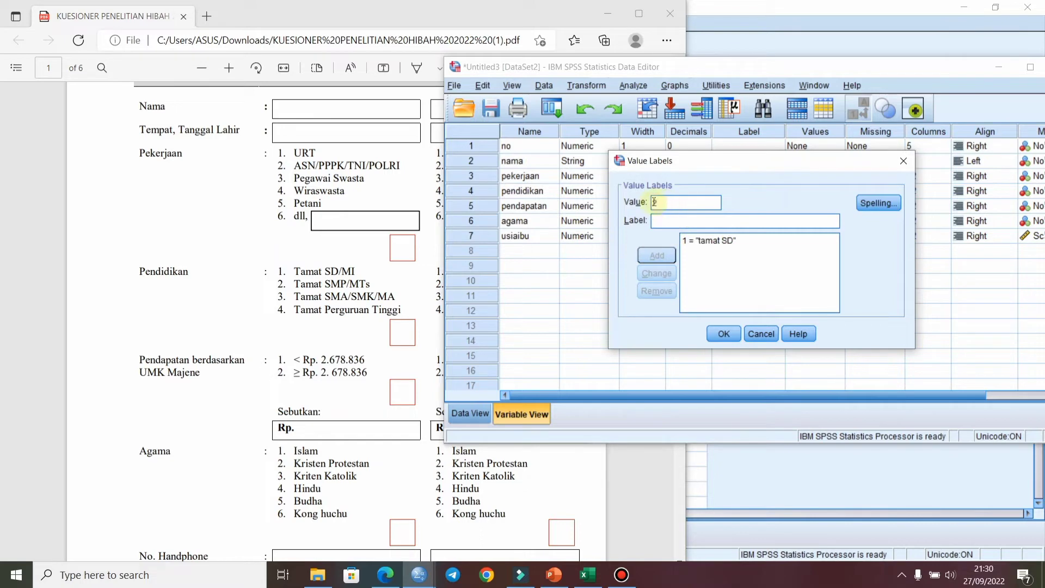
{"action": "left_click", "coordinate": [659, 220]}
{"action": "type", "text": "tamat SMP"}
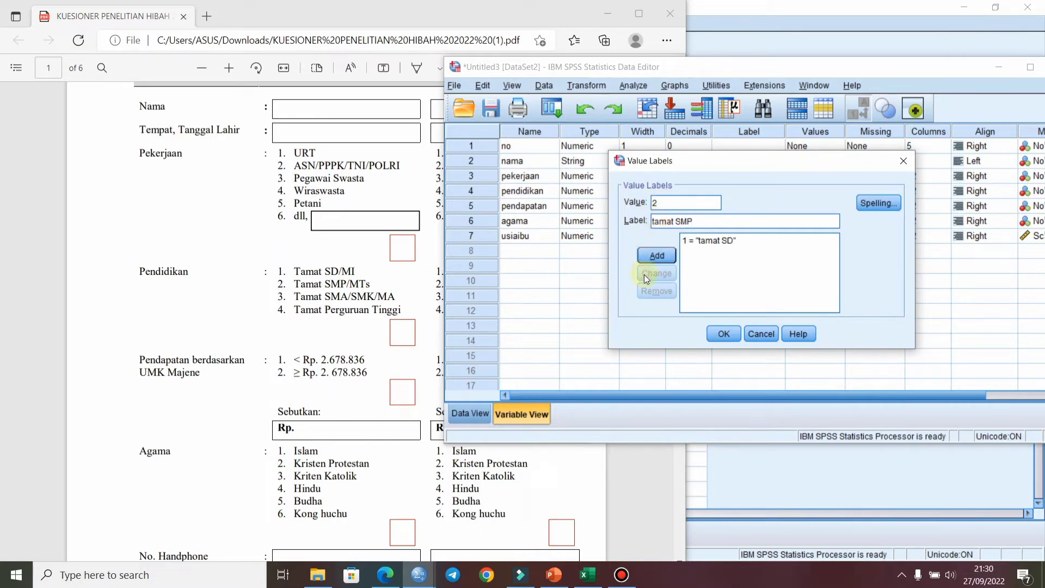
{"action": "left_click", "coordinate": [653, 263]}
- Add the pendidikan value labels 3 = Tamat SMA and 4 = Tamat PT, and apply the set
{"action": "type", "text": "3"}
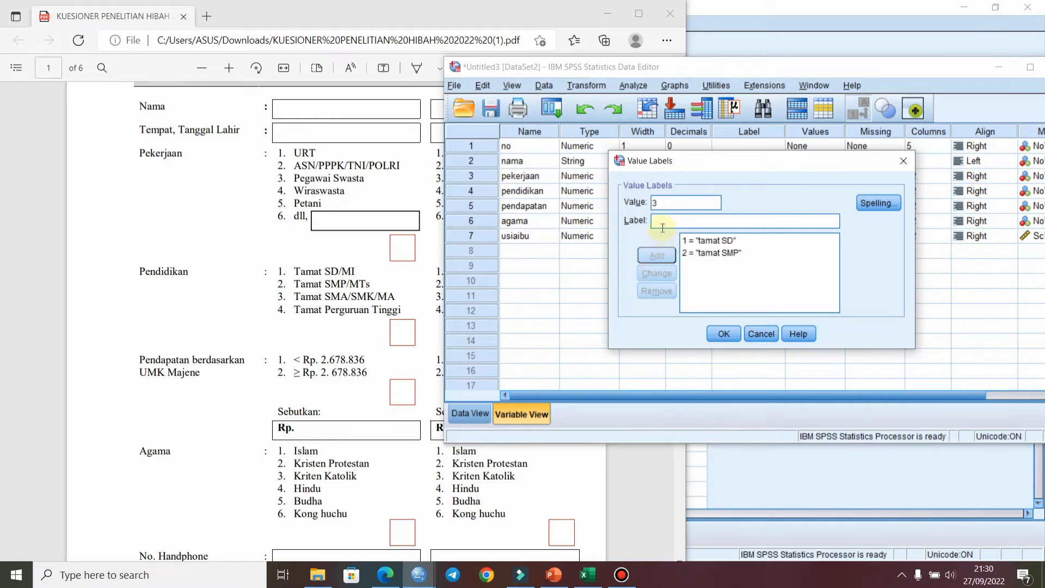
{"action": "type", "text": "Tamat SMA"}
{"action": "left_click", "coordinate": [651, 253]}
{"action": "type", "text": "4"}
{"action": "left_click", "coordinate": [661, 220]}
{"action": "type", "text": "T"}
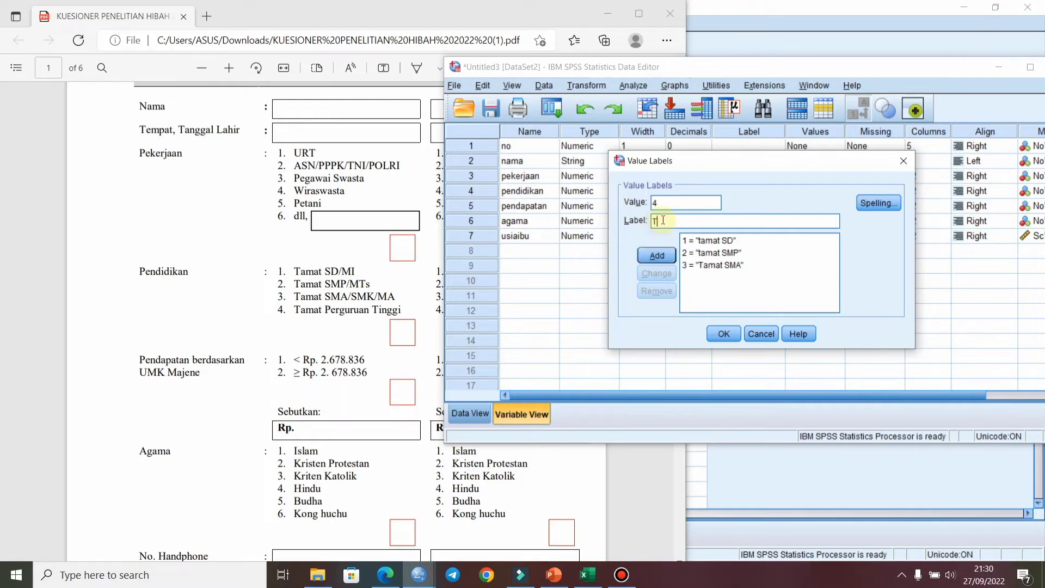
{"action": "type", "text": "amat PT"}
{"action": "left_click", "coordinate": [668, 256]}
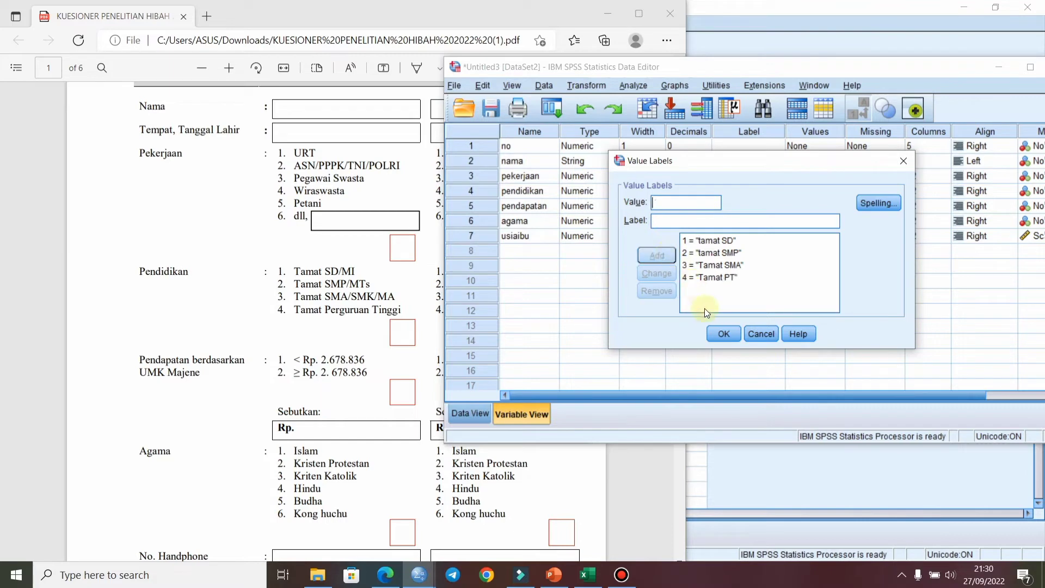
{"action": "left_click", "coordinate": [719, 334]}
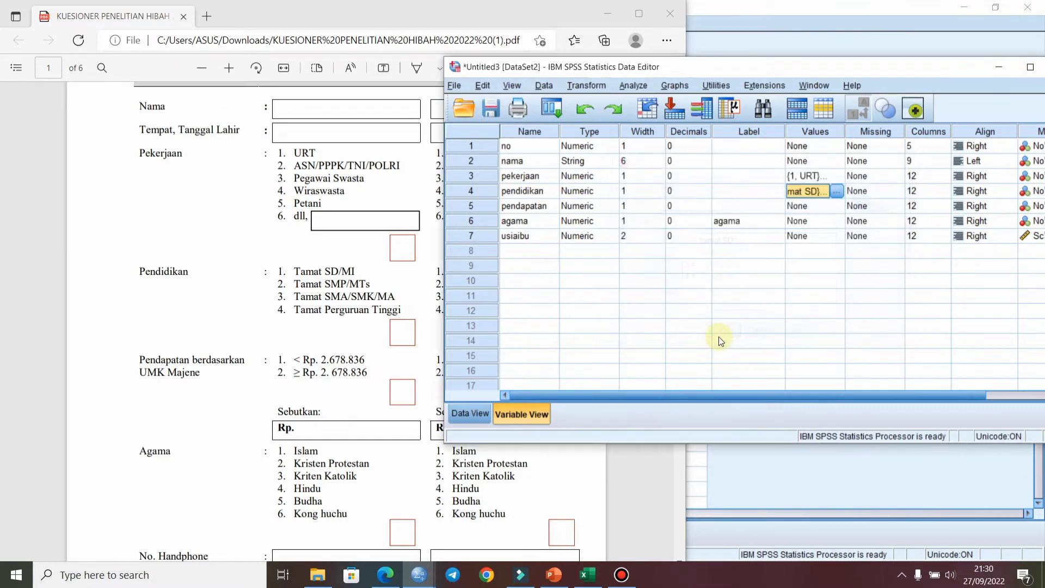
- Add the value label 1 = "< UMR" to the pendapatan variable
{"action": "left_click", "coordinate": [842, 210]}
{"action": "left_click", "coordinate": [841, 207]}
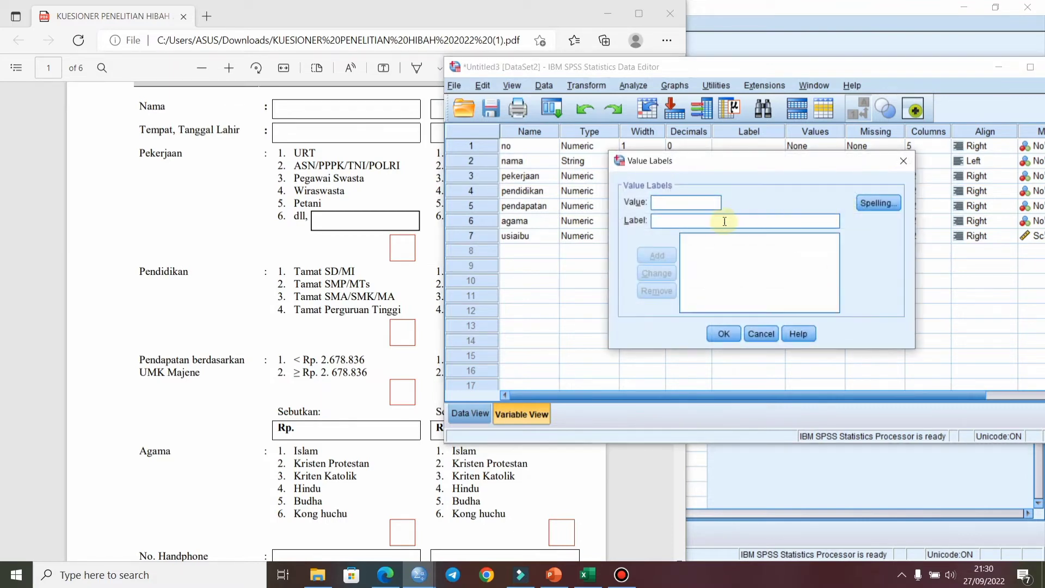
{"action": "type", "text": "1"}
{"action": "left_click", "coordinate": [723, 221]}
{"action": "type", "text": "<"}
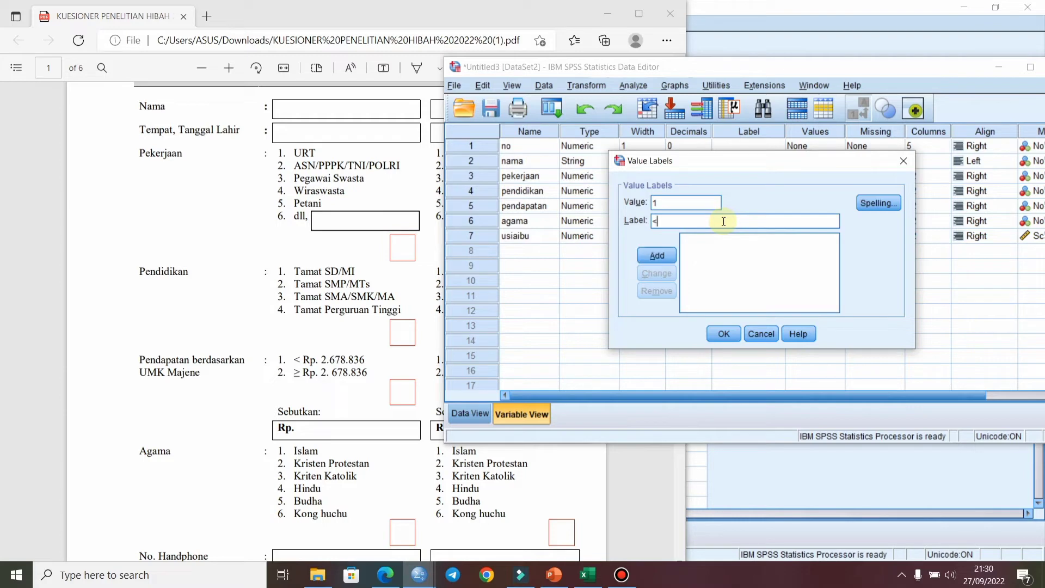
{"action": "type", "text": " 2"}
{"action": "key", "text": "BackSpace"}
{"action": "type", "text": "UMR"}
{"action": "left_click", "coordinate": [655, 253]}
- Add the pendapatan value label 2 = ">=UMR" and apply the set
{"action": "type", "text": "2"}
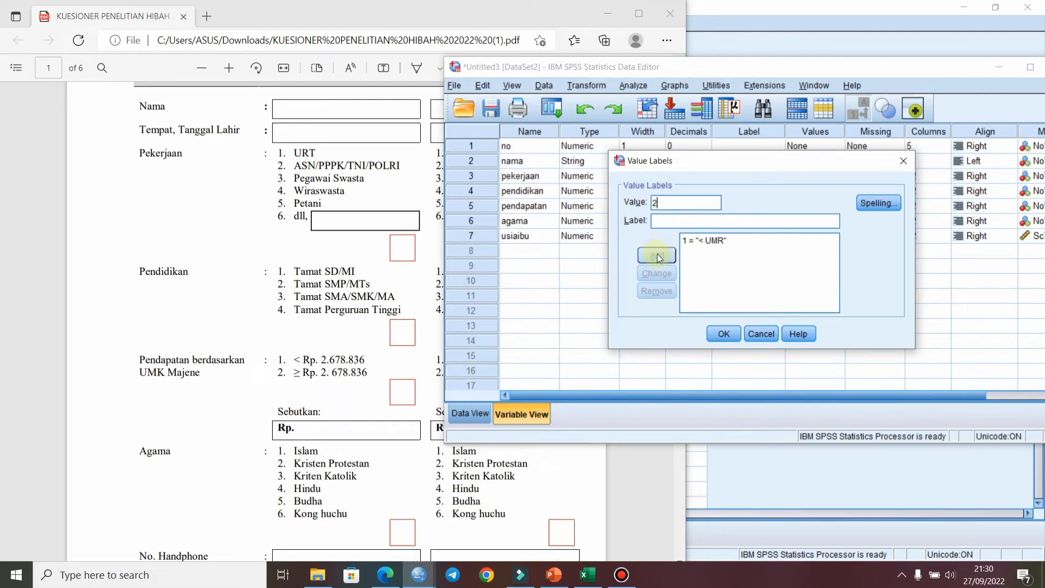
{"action": "type", "text": "> "}
{"action": "type", "text": "UMR"}
{"action": "left_click", "coordinate": [656, 255]}
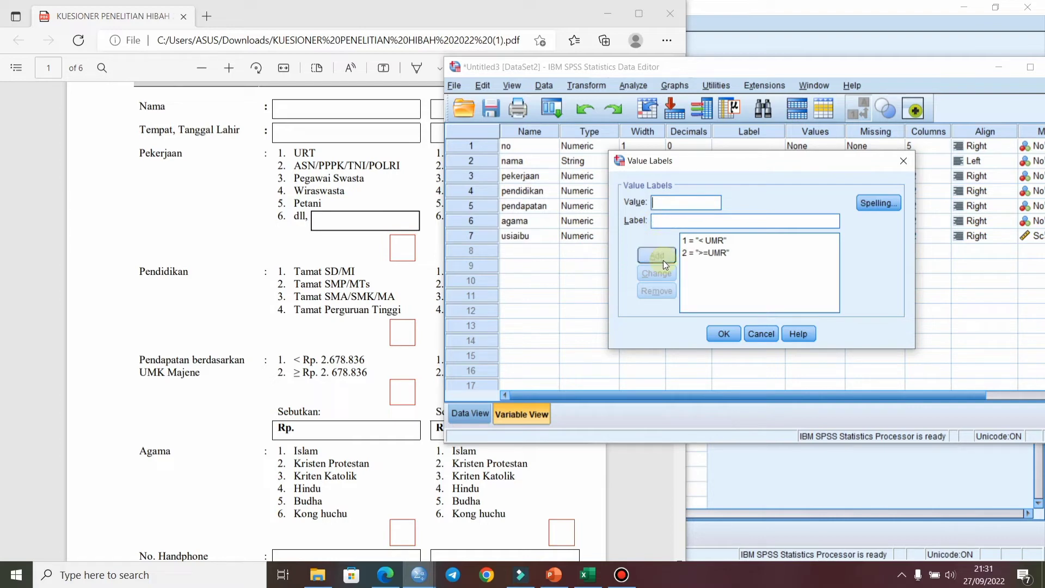
{"action": "left_click", "coordinate": [724, 334]}
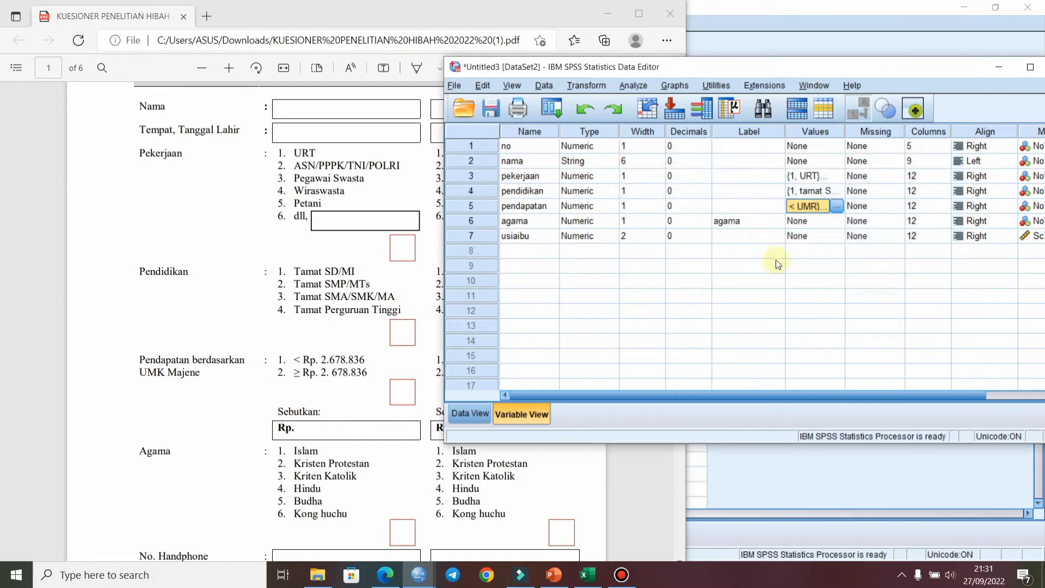
- Add value labels to the agama variable: 1 = ISLAM and 2 = KRISTEN
{"action": "left_click", "coordinate": [841, 226]}
{"action": "left_click", "coordinate": [838, 221]}
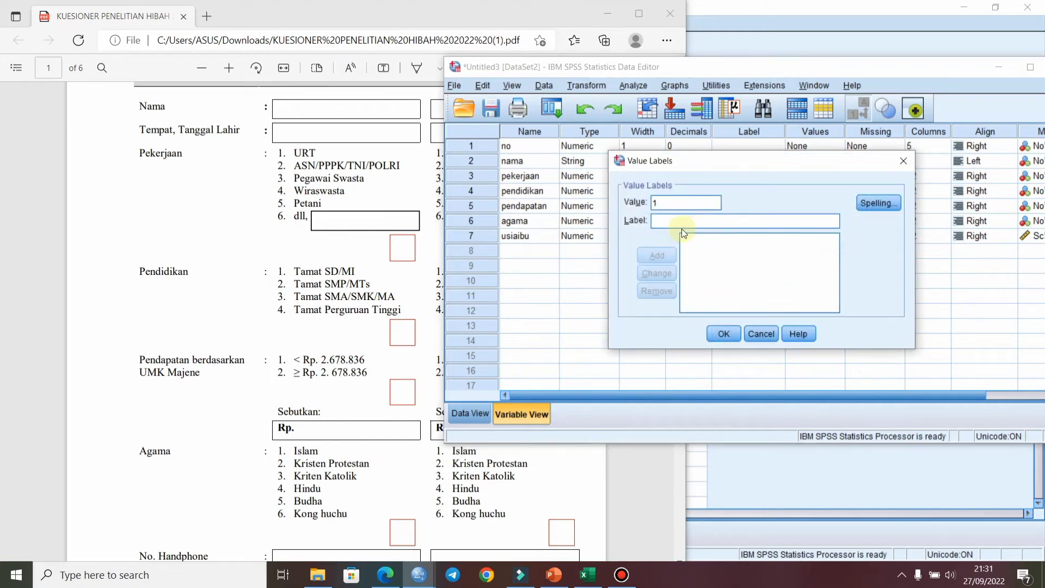
{"action": "type", "text": "ISLAM"}
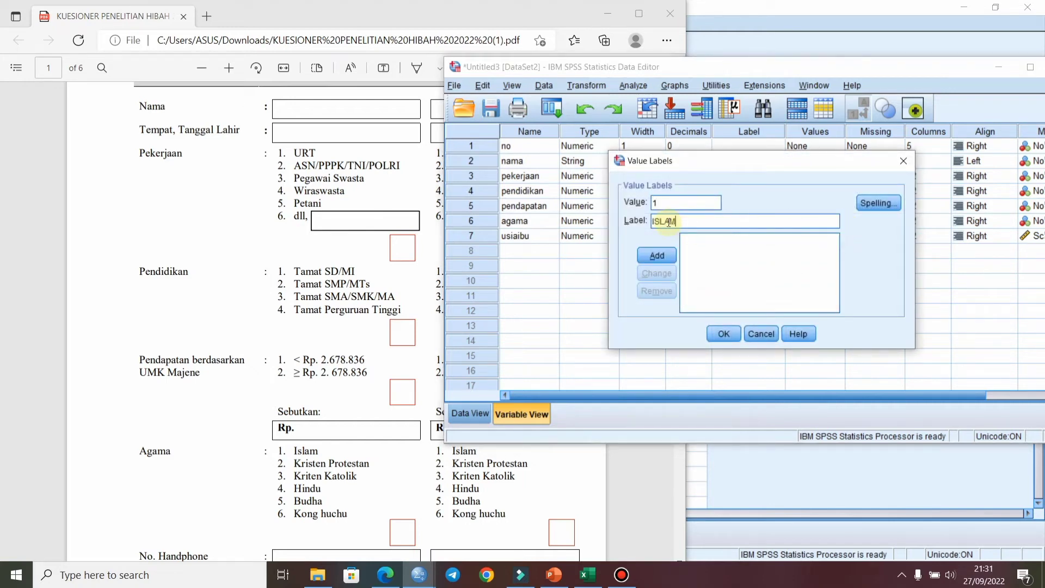
{"action": "left_click", "coordinate": [667, 256]}
{"action": "type", "text": "2"}
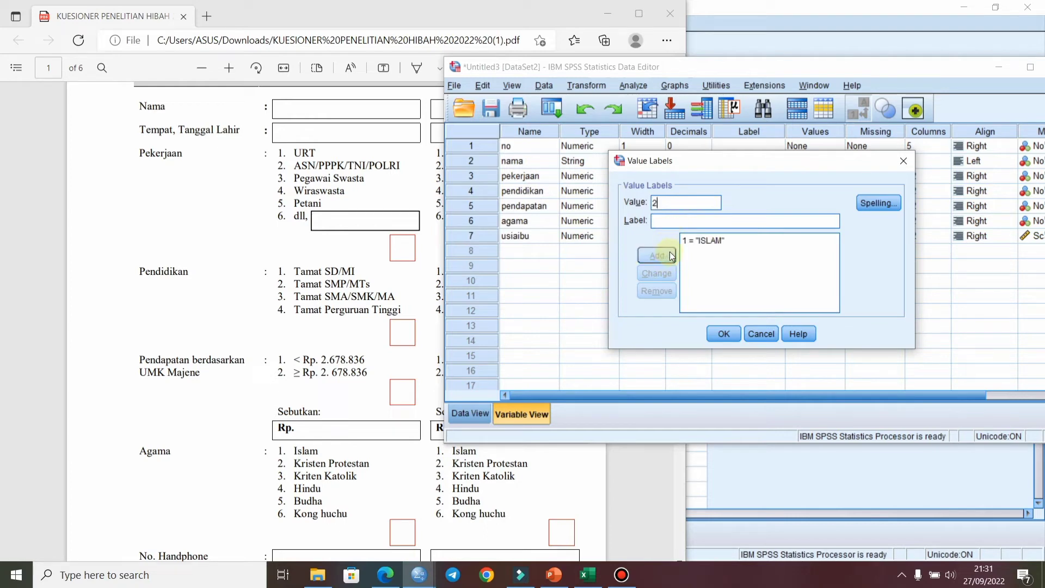
{"action": "left_click", "coordinate": [665, 222]}
{"action": "type", "text": "KRISTEN"}
{"action": "left_click", "coordinate": [665, 255]}
- Add the agama value label 3 = KRISTEN KATOLIK
{"action": "type", "text": "3KRISTEN"}
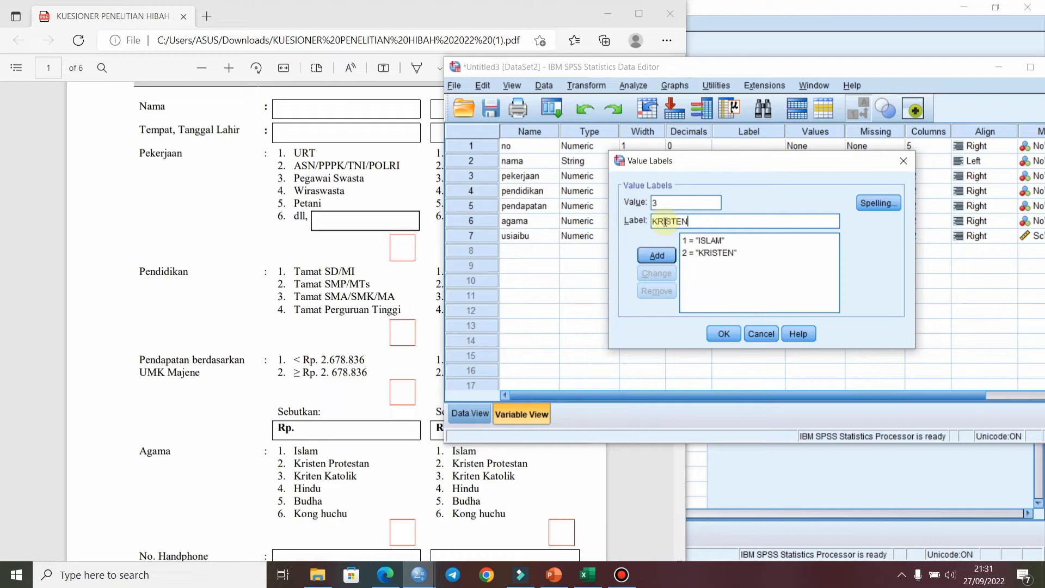
{"action": "type", "text": " KATOLIK"}
{"action": "left_click", "coordinate": [665, 258]}
- Change the agama label for value 2 to KRISTEN PROTESTAN
{"action": "left_click", "coordinate": [733, 253]}
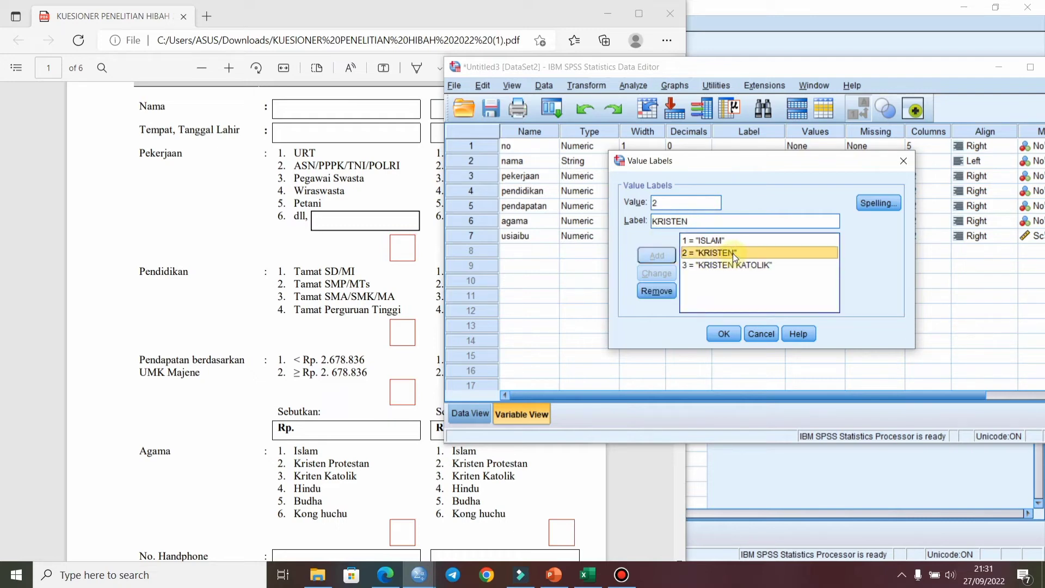
{"action": "left_click", "coordinate": [738, 221]}
{"action": "type", "text": "PROTE"}
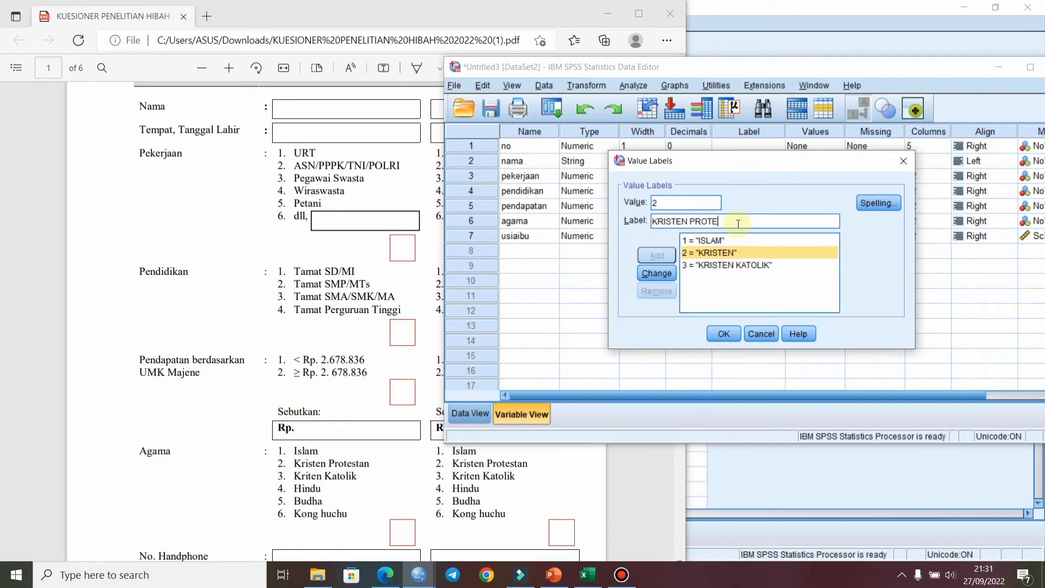
{"action": "type", "text": "STAN"}
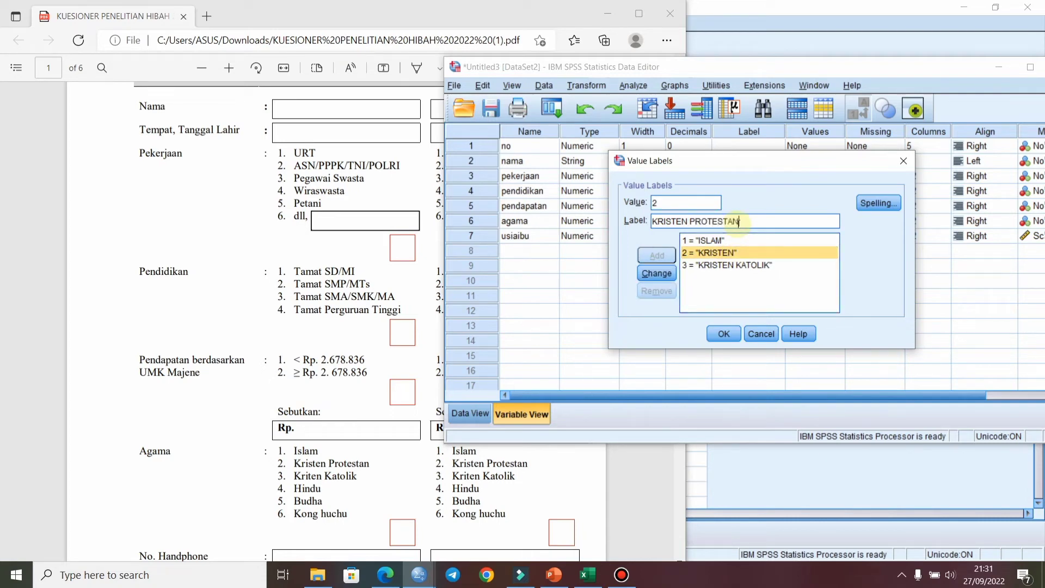
{"action": "left_click", "coordinate": [672, 273]}
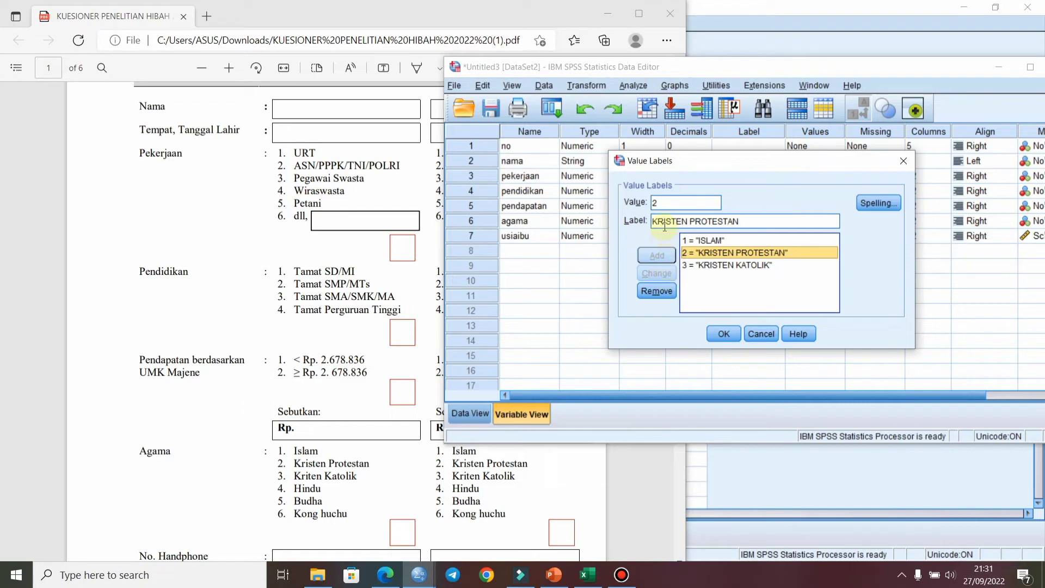
- Add the agama value label 4 = HINDU
{"action": "left_click", "coordinate": [663, 208]}
{"action": "key", "text": "BackSpace"}
{"action": "type", "text": "4"}
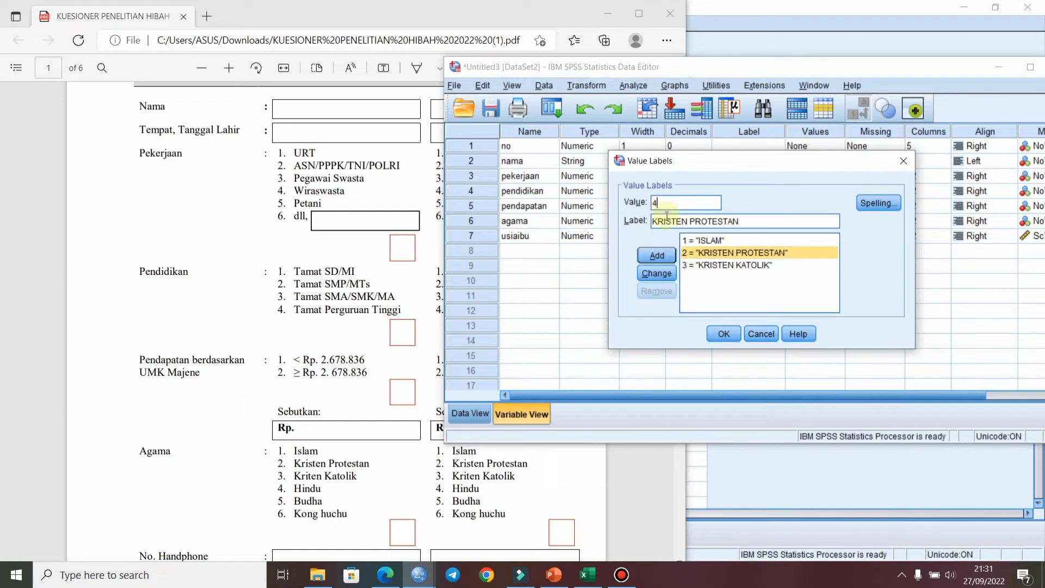
{"action": "left_click_drag", "start_coordinate": [767, 221], "coordinate": [632, 224]}
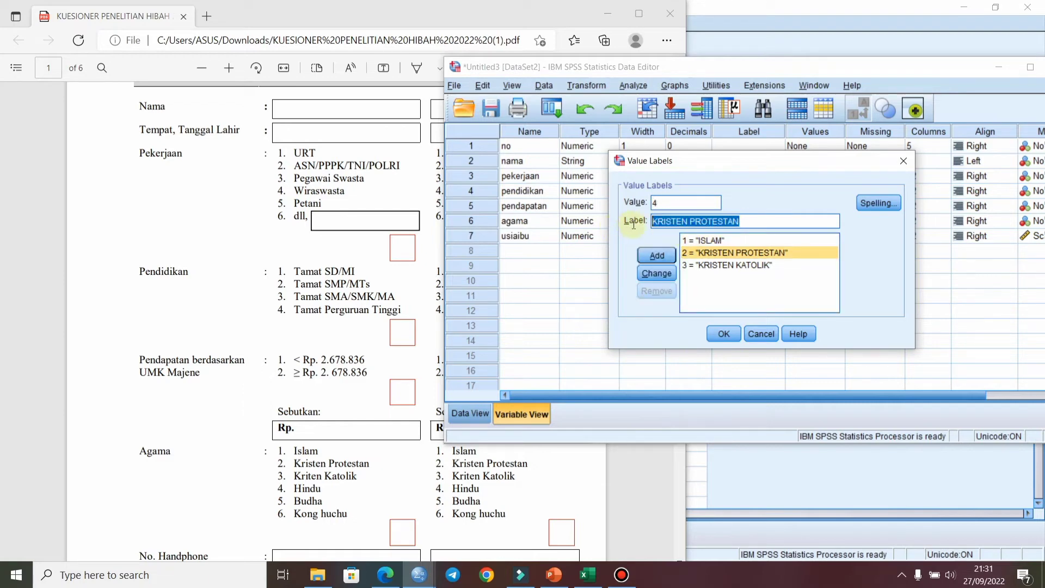
{"action": "key", "text": "BackSpace"}
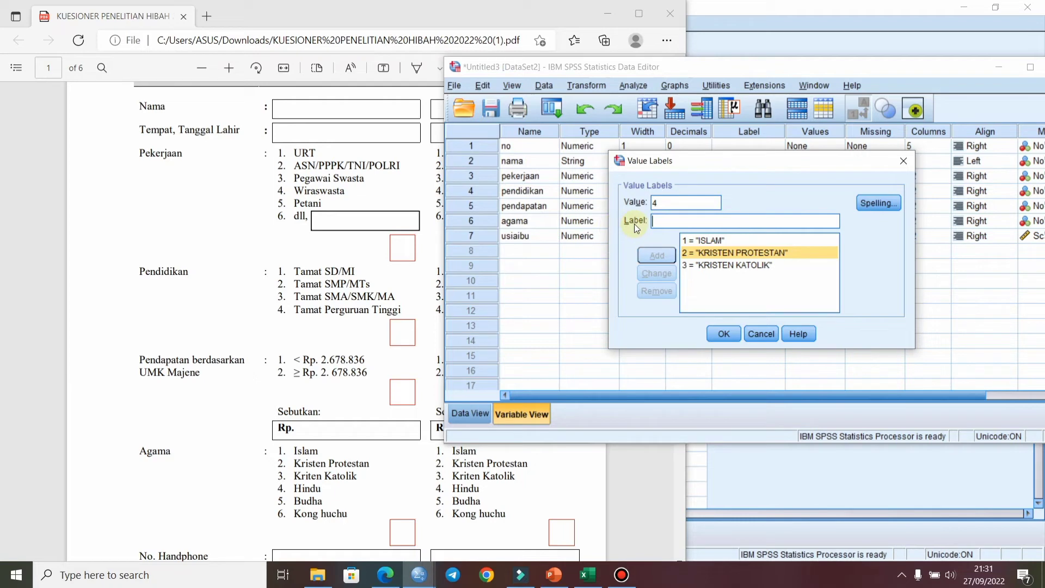
{"action": "type", "text": "HINDYU"}
{"action": "key", "text": "BackSpace"}
{"action": "key", "text": "BackSpace"}
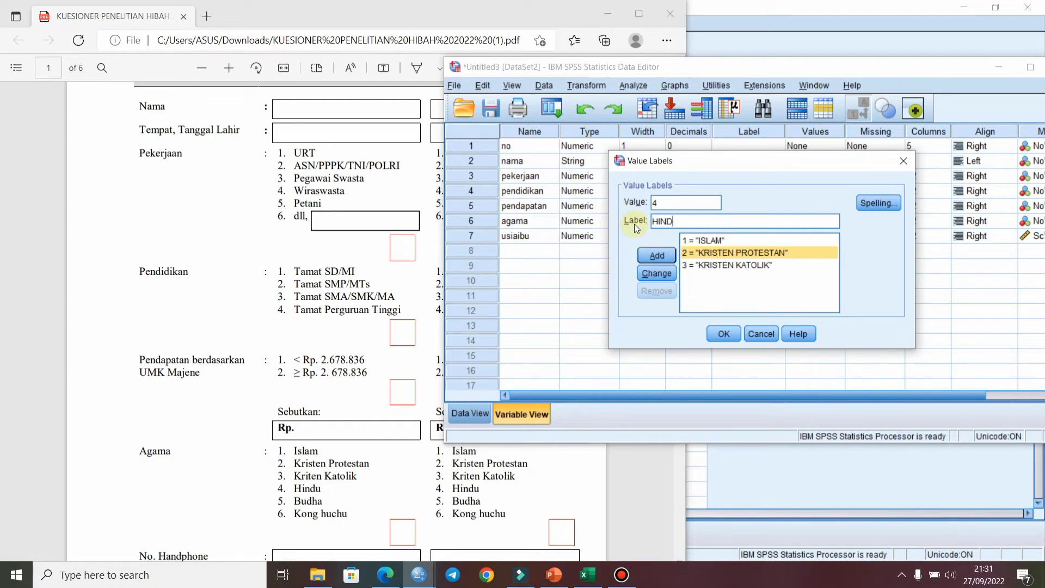
{"action": "type", "text": "U"}
{"action": "left_click", "coordinate": [647, 254]}
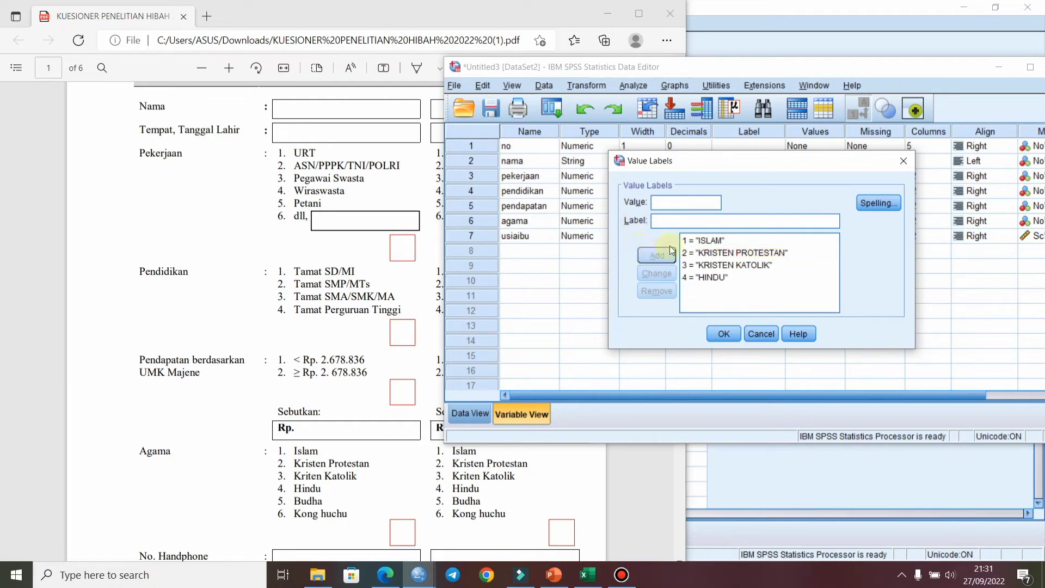
- Add the agama value labels 5 = BUDHA and 6 = KONGHUCHU, and apply the set
{"action": "type", "text": "5"}
{"action": "type", "text": "BUDHA"}
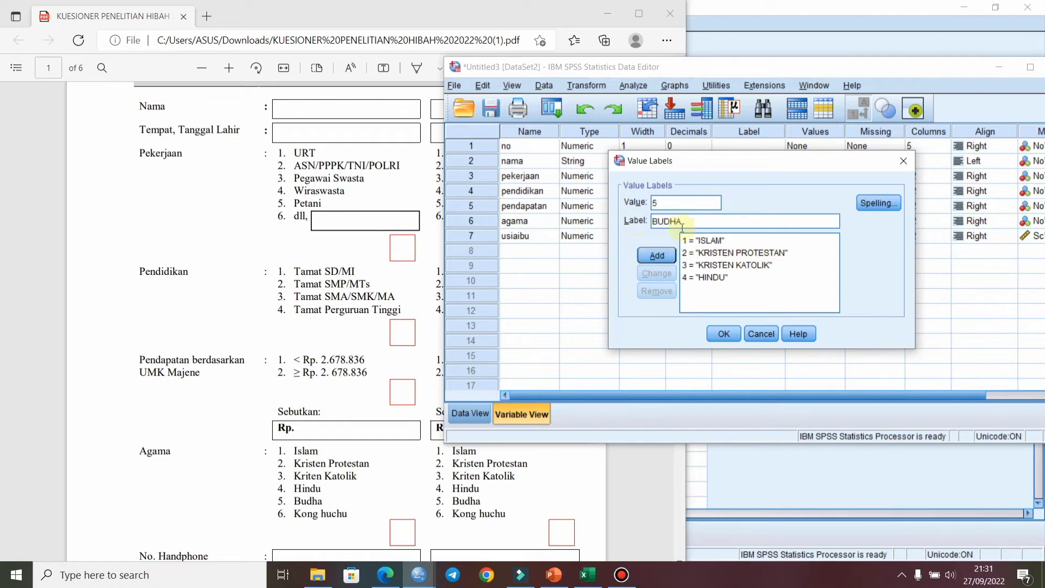
{"action": "left_click", "coordinate": [665, 254]}
{"action": "type", "text": "6"}
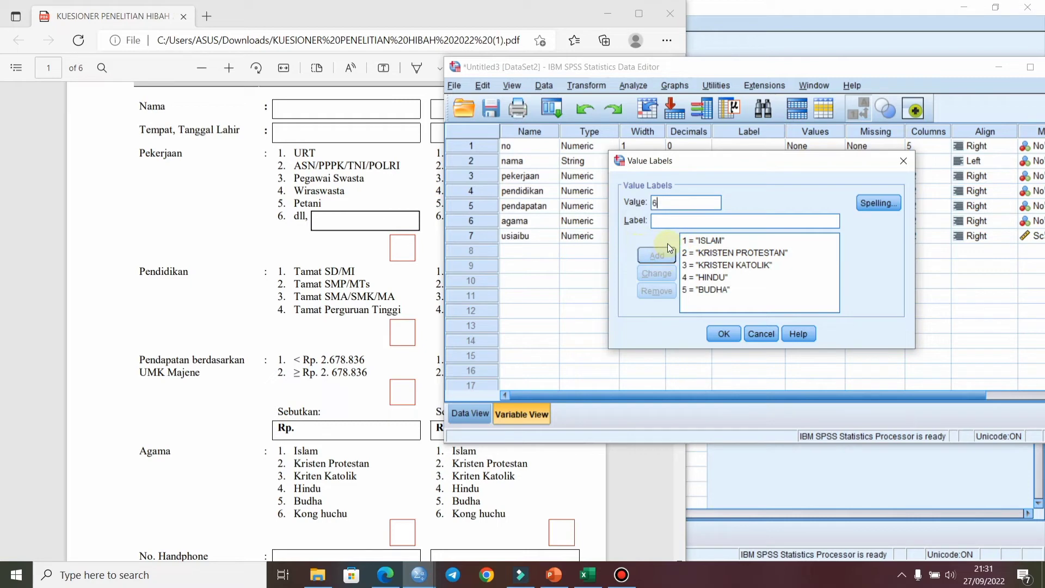
{"action": "left_click", "coordinate": [680, 221]}
{"action": "type", "text": "KONGHUCHU"}
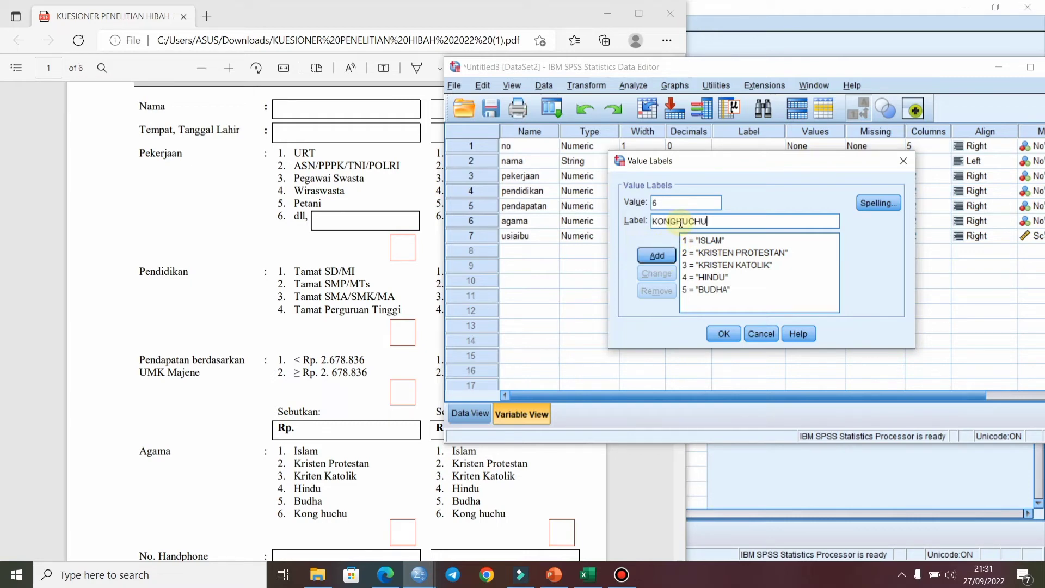
{"action": "left_click", "coordinate": [671, 256]}
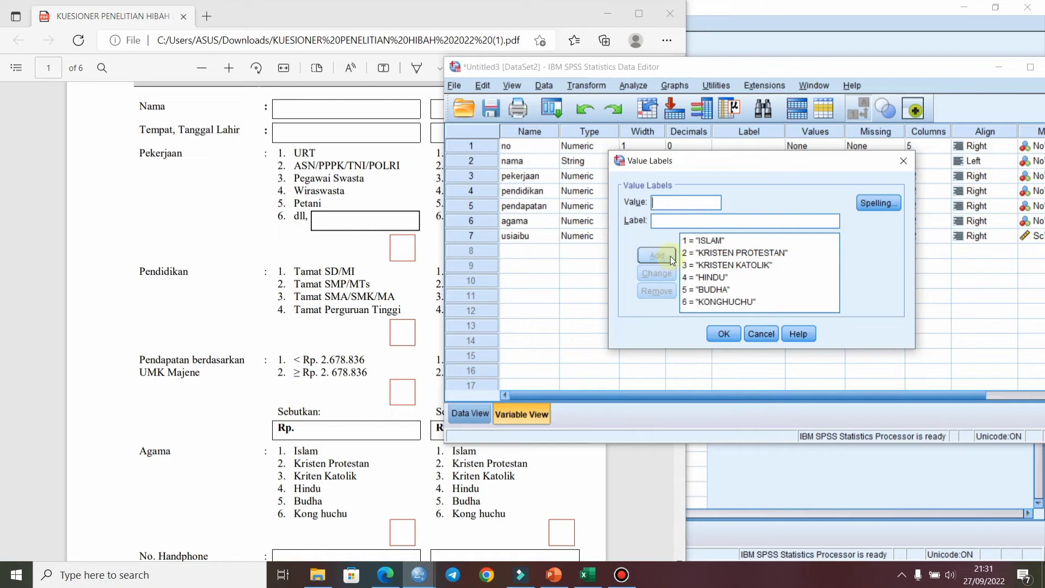
{"action": "left_click", "coordinate": [724, 334]}
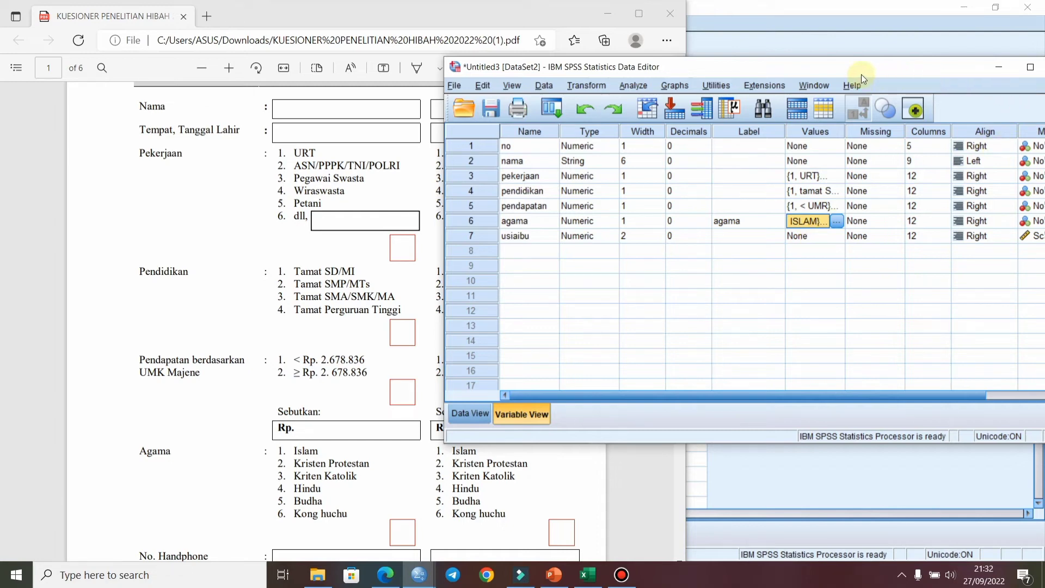
- Maximize the Data Editor and compare the case data displayed as numeric codes and as value labels
{"action": "left_click_drag", "start_coordinate": [861, 74], "coordinate": [665, 17]}
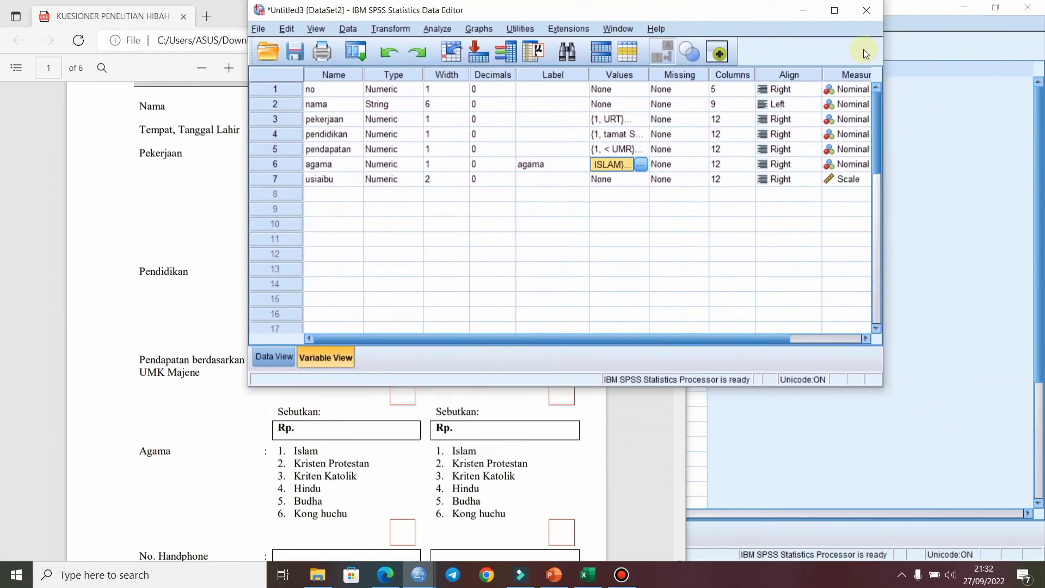
{"action": "left_click", "coordinate": [834, 11]}
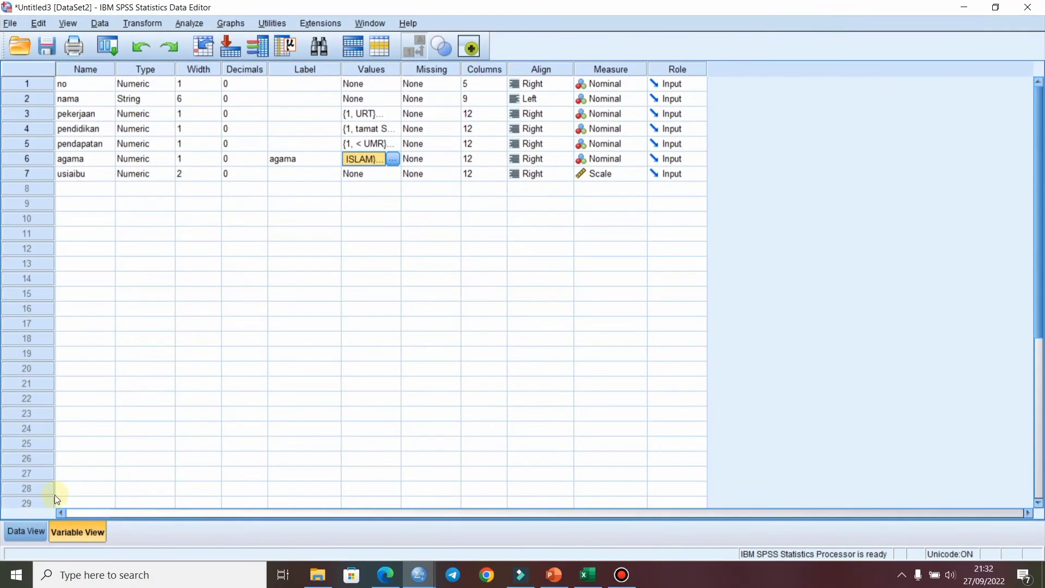
{"action": "left_click", "coordinate": [26, 530]}
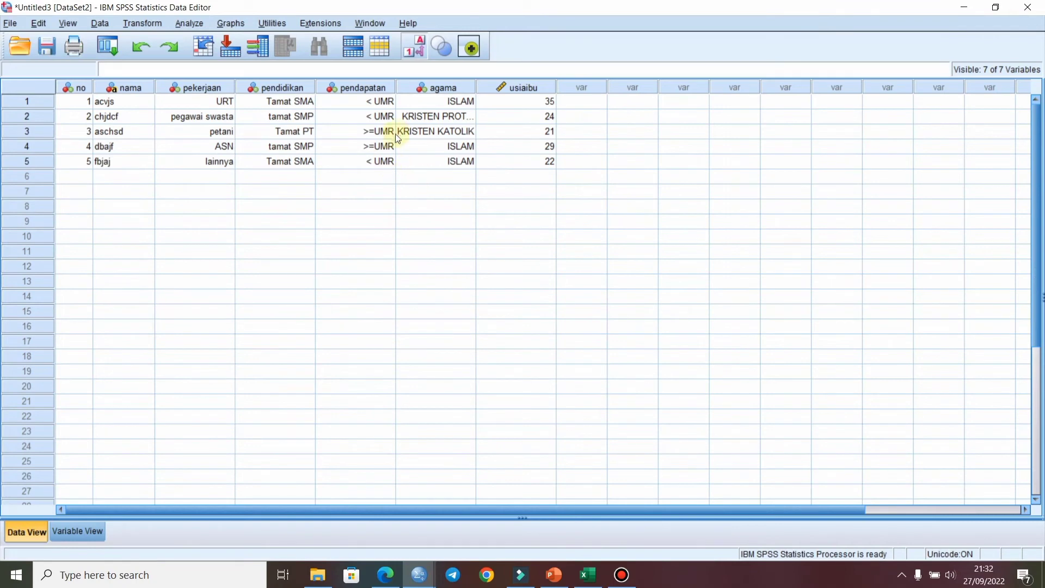
{"action": "left_click", "coordinate": [417, 47]}
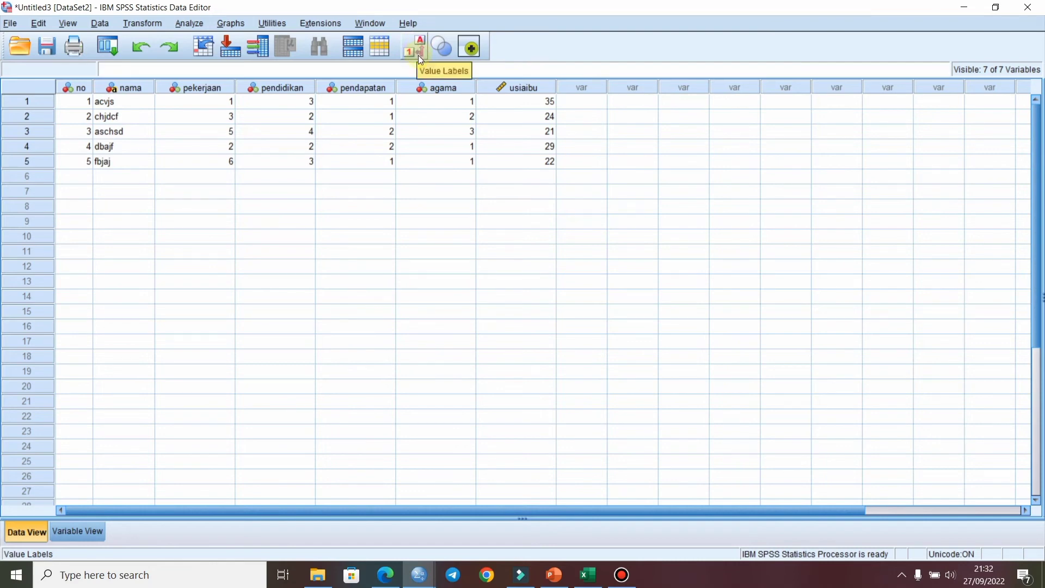
{"action": "left_click", "coordinate": [418, 58]}
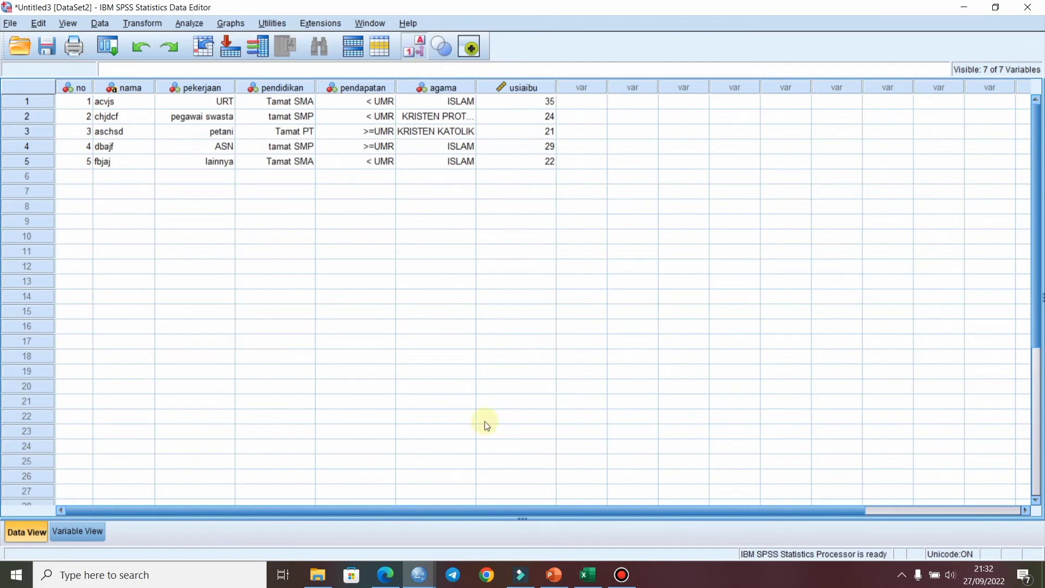
- Review the definitions of all the variables from no to usiaibu
{"action": "left_click", "coordinate": [96, 531]}
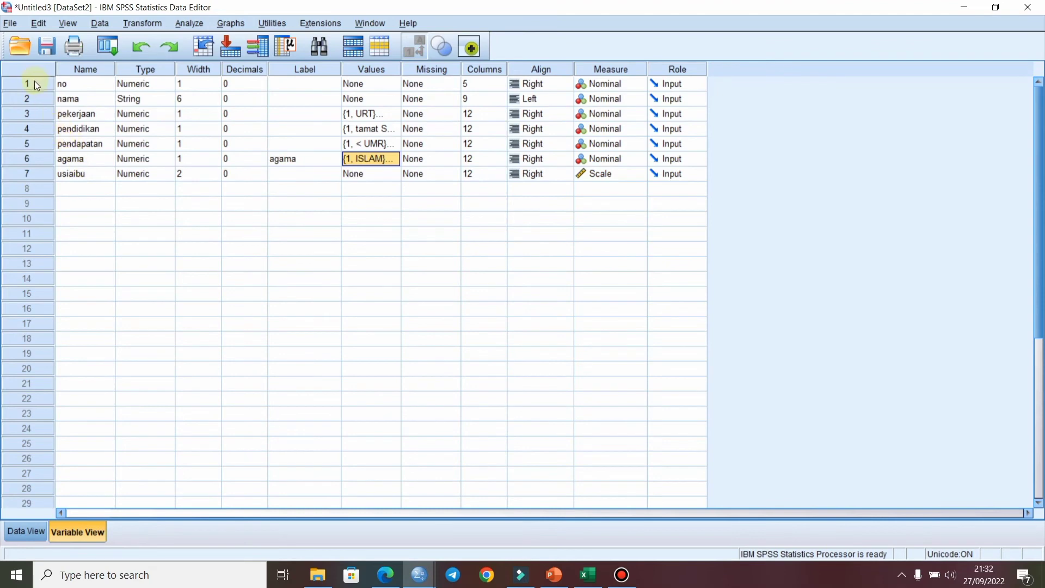
{"action": "left_click_drag", "start_coordinate": [34, 80], "coordinate": [29, 173]}
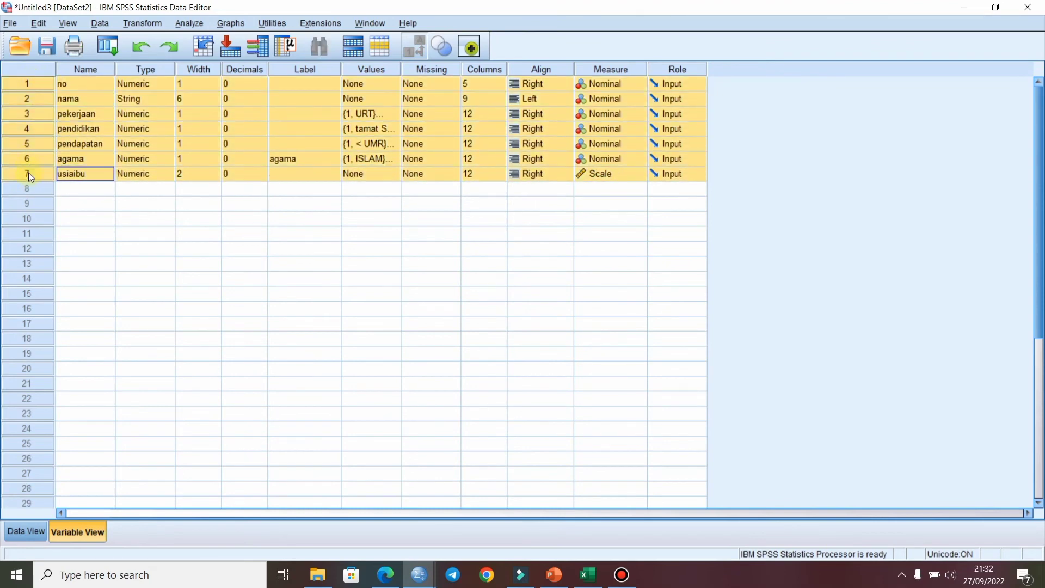
{"action": "left_click", "coordinate": [200, 227]}
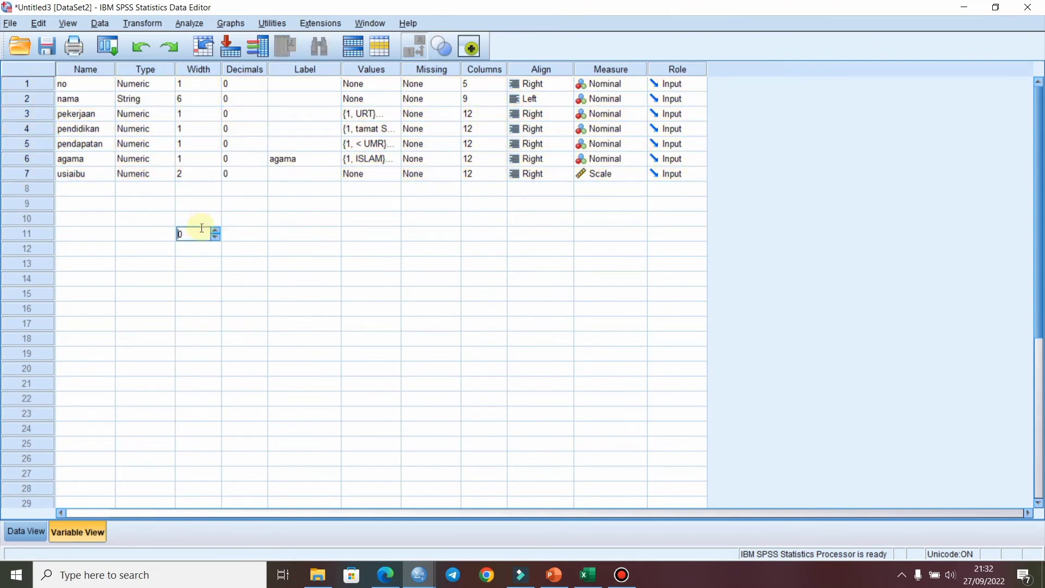
{"action": "left_click", "coordinate": [102, 87]}
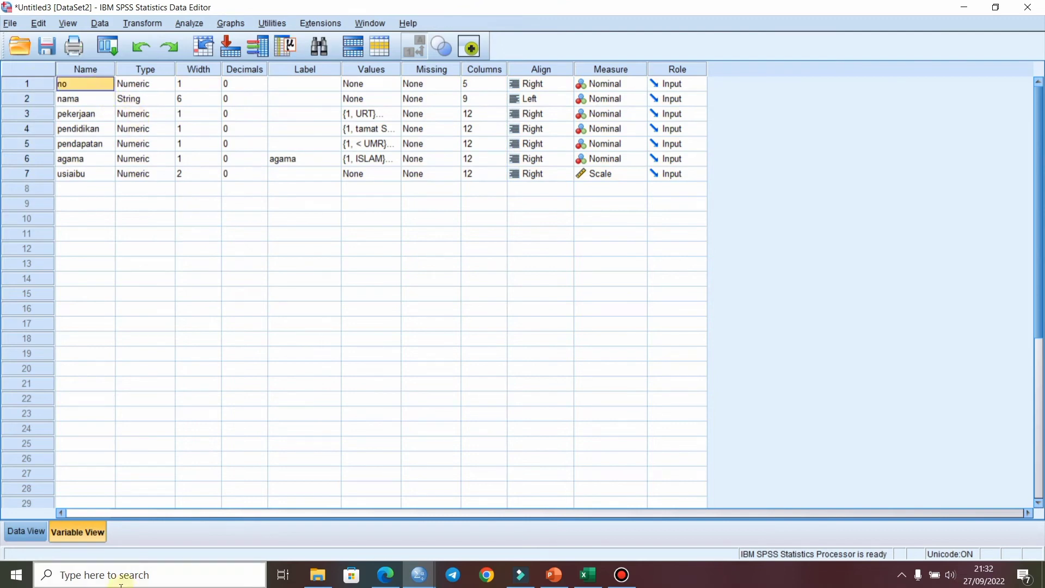
- Return to the case data and highlight the rows of cases 1 to 5 for review
{"action": "left_click", "coordinate": [30, 526]}
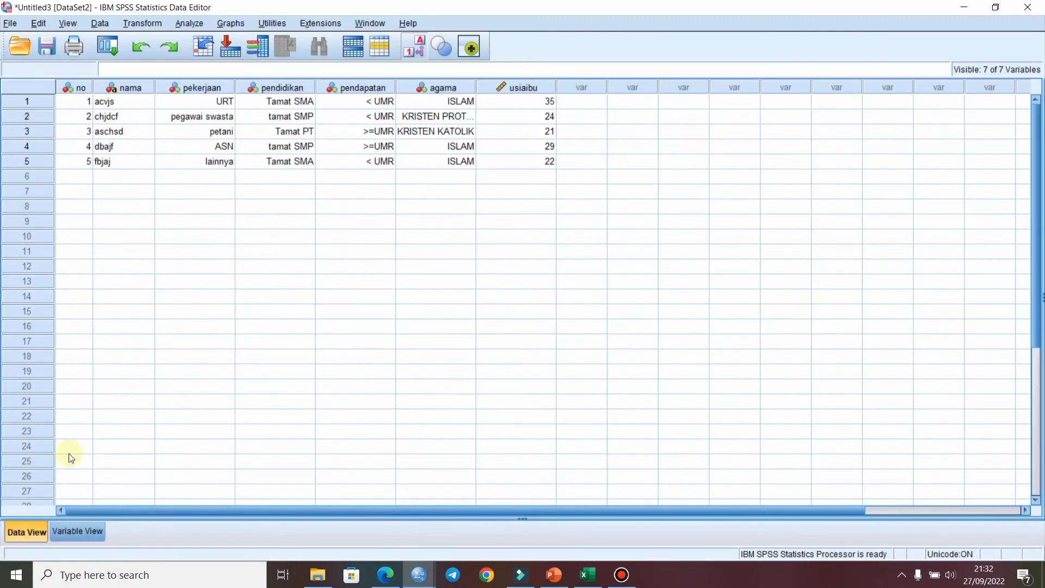
{"action": "left_click_drag", "start_coordinate": [63, 100], "coordinate": [563, 162]}
{"action": "right_click", "coordinate": [45, 133]}
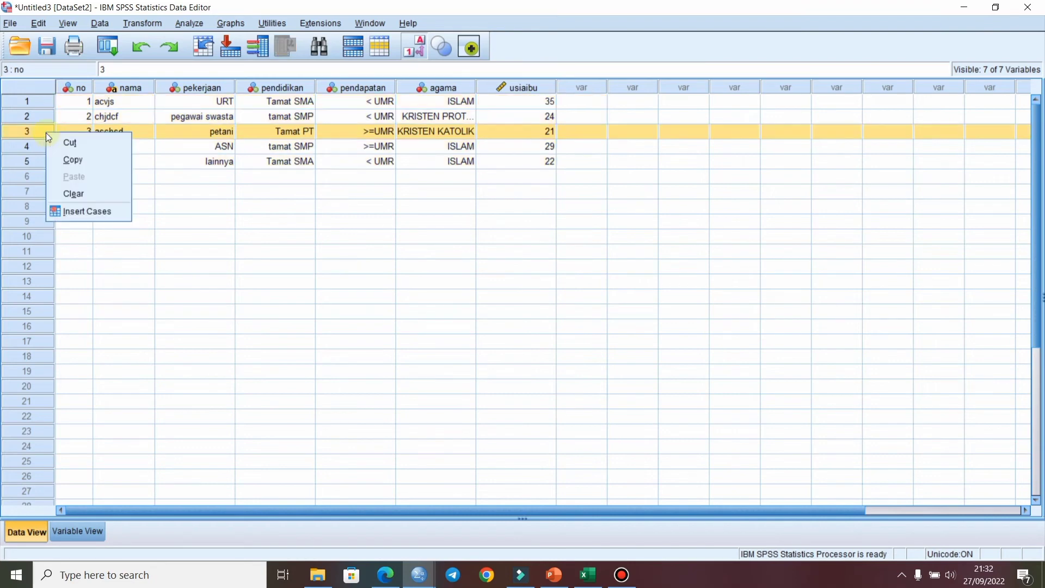
{"action": "left_click_drag", "start_coordinate": [35, 99], "coordinate": [30, 158]}
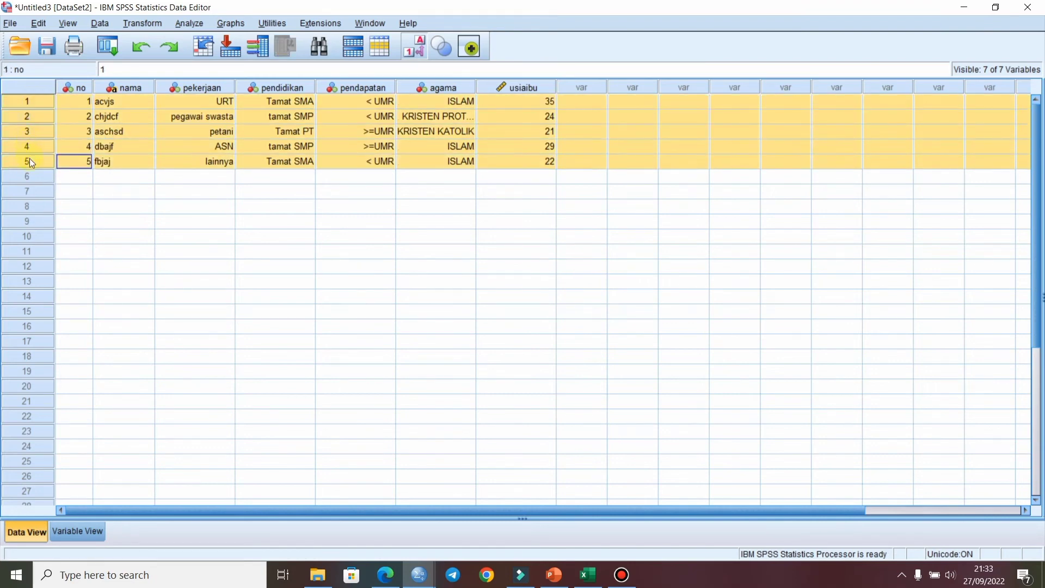
- Delete cases 1 to 5 from the case data
{"action": "right_click", "coordinate": [30, 158]}
{"action": "left_click", "coordinate": [68, 220]}
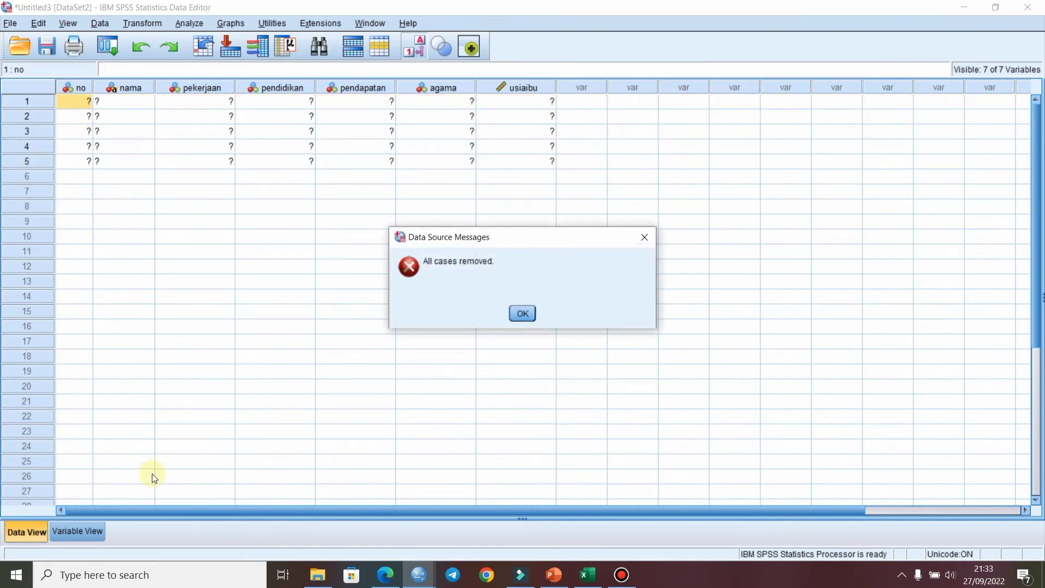
{"action": "left_click", "coordinate": [525, 317]}
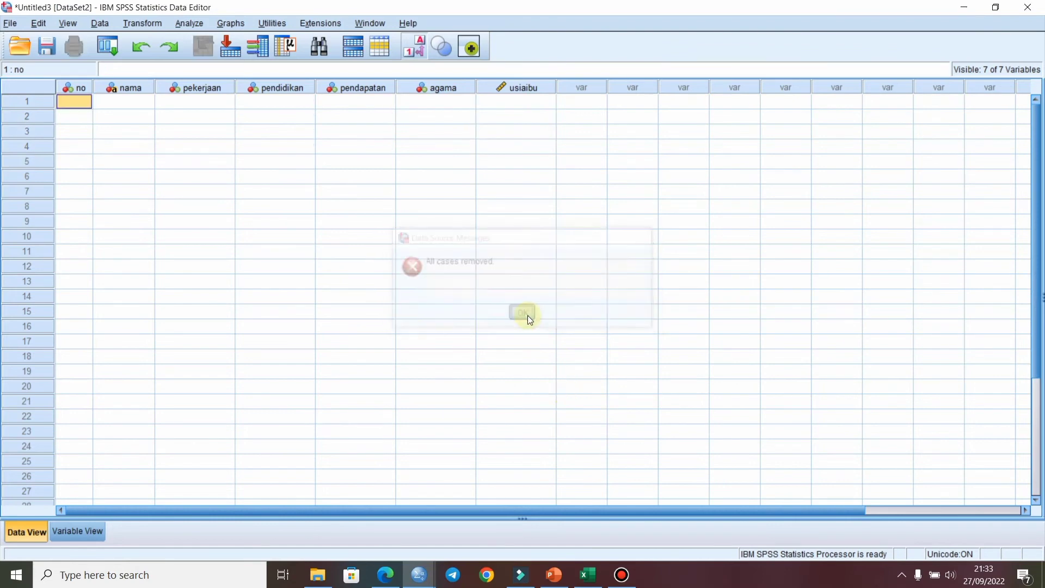
- Delete all seven variable definitions, from no to usiaibu
{"action": "left_click", "coordinate": [91, 539]}
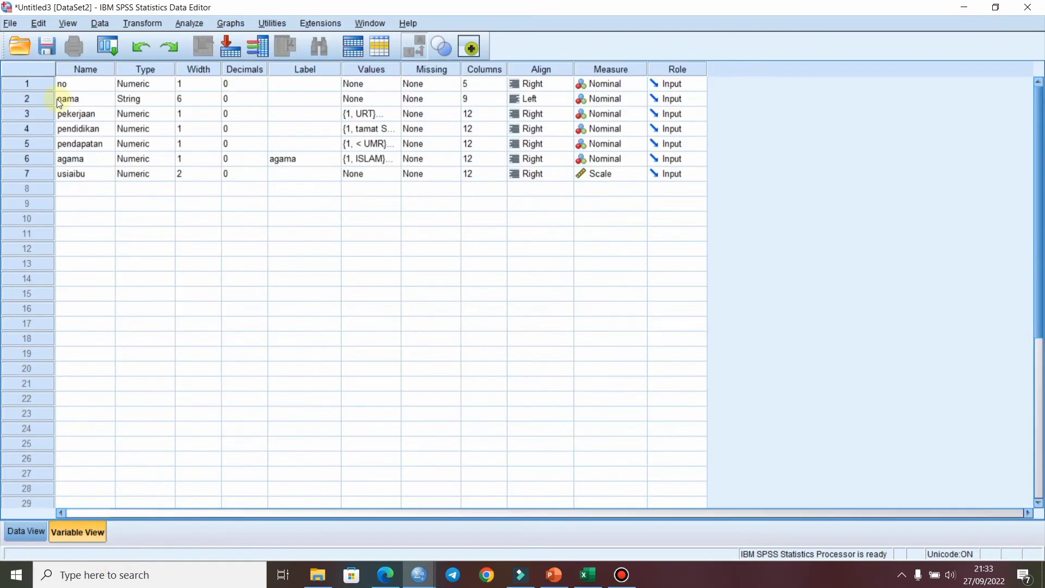
{"action": "left_click_drag", "start_coordinate": [37, 83], "coordinate": [45, 174]}
{"action": "right_click", "coordinate": [45, 176]}
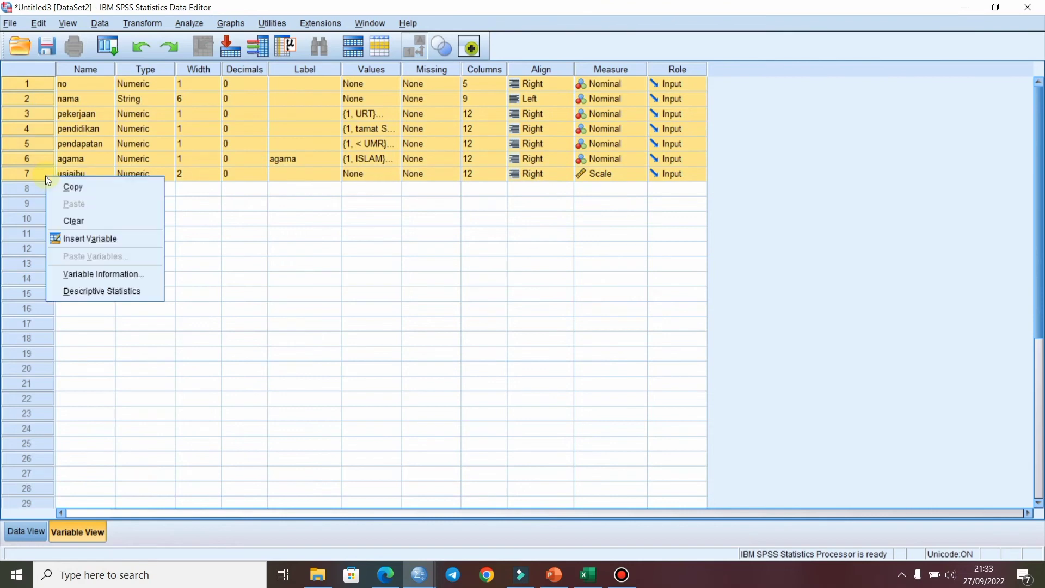
{"action": "left_click", "coordinate": [84, 222]}
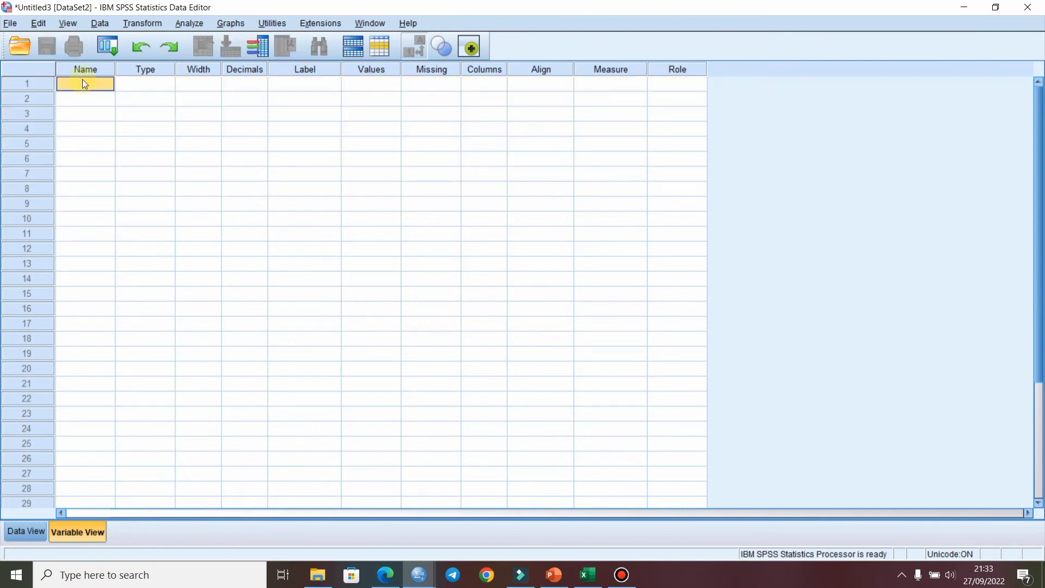
- Define five new variables named NAMA, UMUR, AGAMA, PENDIDIKAN and PEKERJAAN
{"action": "type", "text": "NAMA"}
{"action": "key", "text": "Return"}
{"action": "type", "text": "UM"}
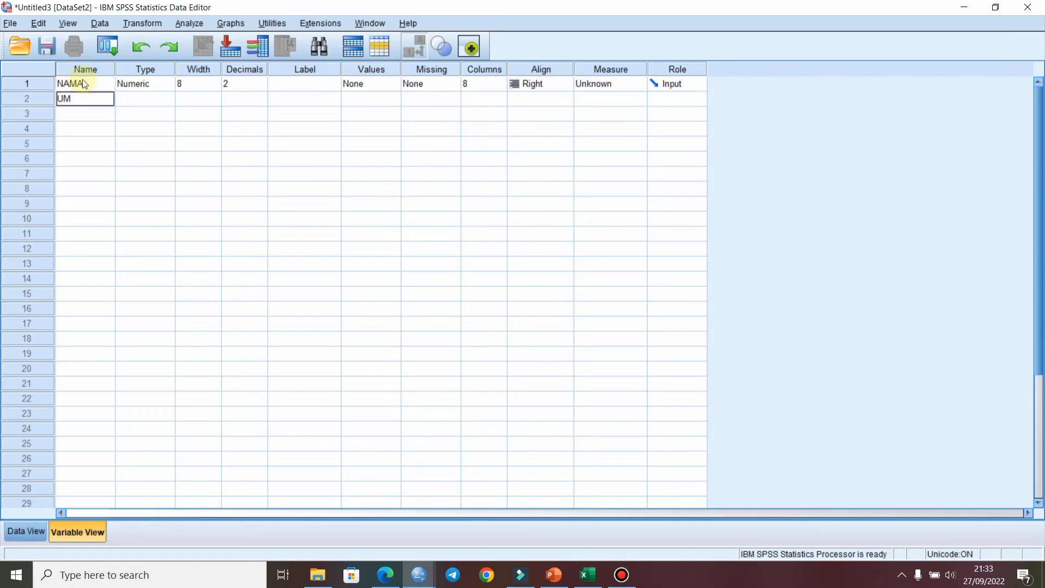
{"action": "type", "text": "UR"}
{"action": "key", "text": "Return"}
{"action": "type", "text": "AGAMA"}
{"action": "key", "text": "Return"}
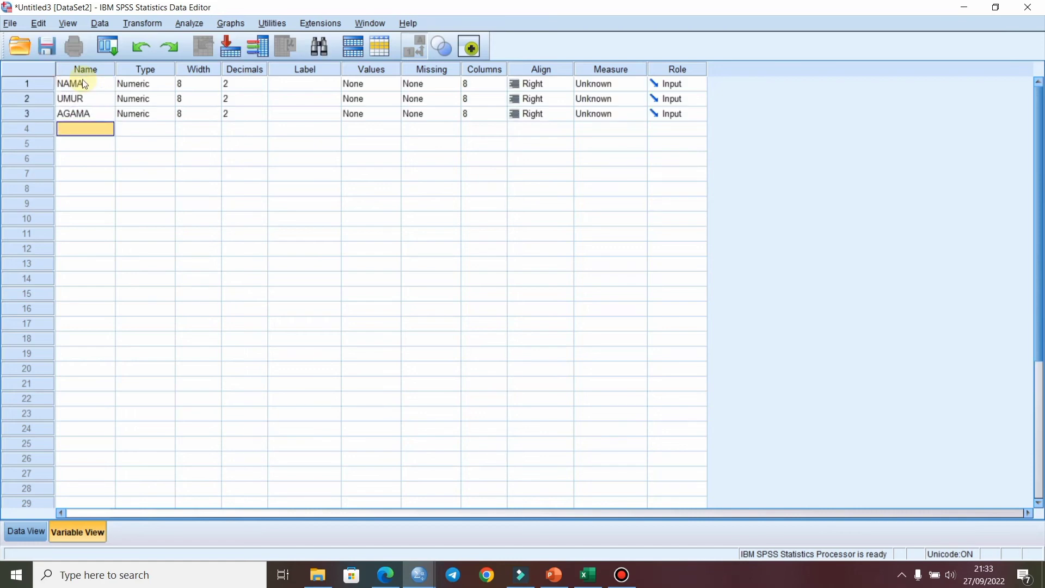
{"action": "type", "text": "PENDIDIKAN"}
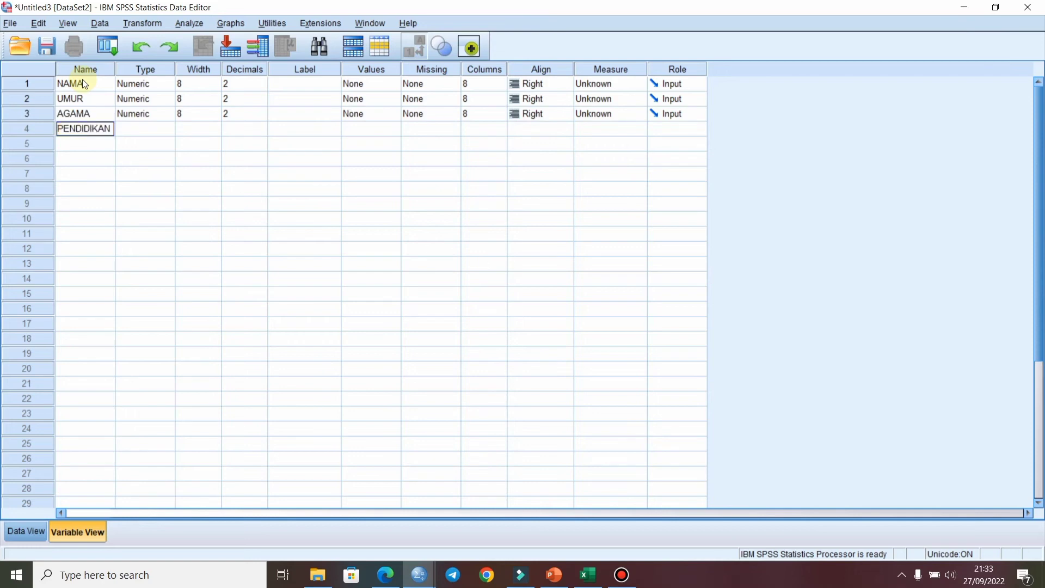
{"action": "key", "text": "Return"}
{"action": "type", "text": "PEKERJAAN"}
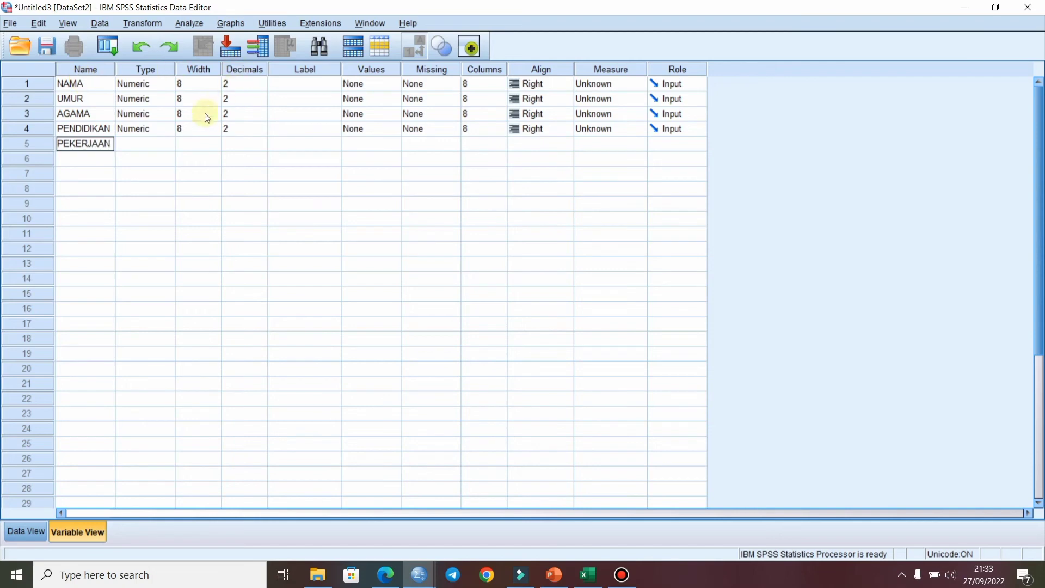
{"action": "left_click", "coordinate": [212, 158]}
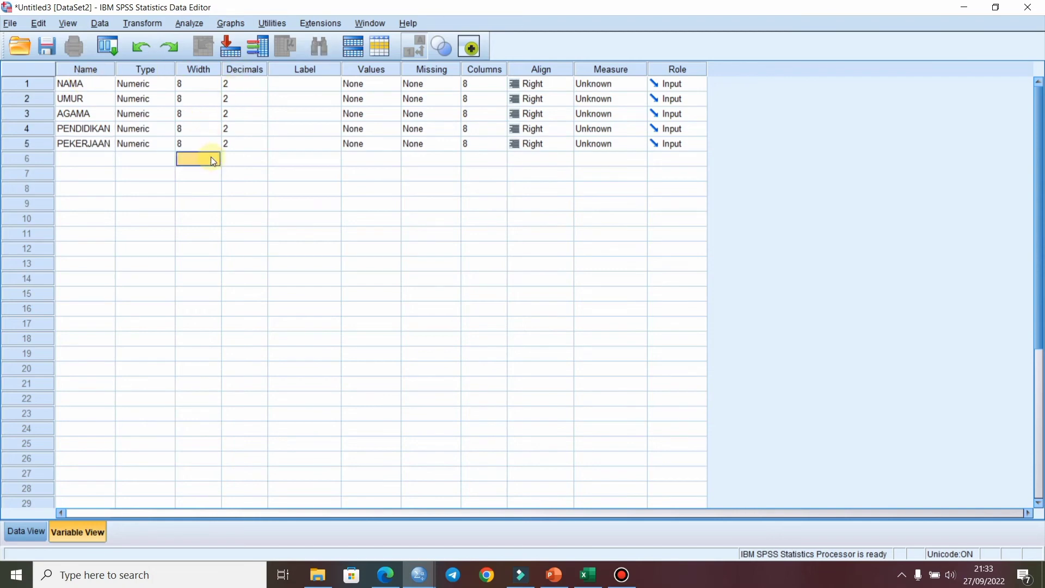
- Set the number of decimals to 0 for all five variables, from PEKERJAAN up to NAMA
{"action": "left_click", "coordinate": [264, 148]}
{"action": "type", "text": "0"}
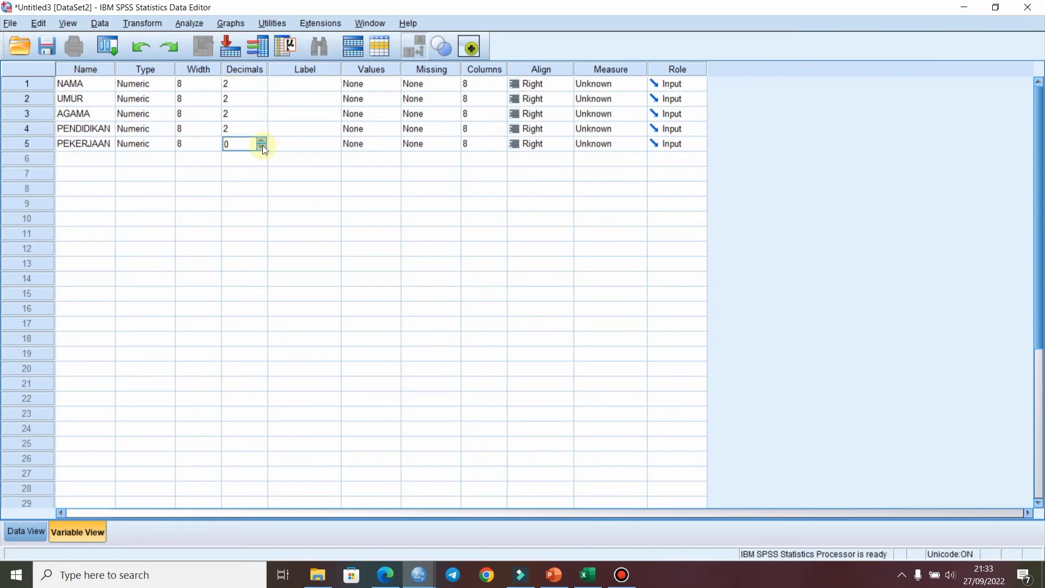
{"action": "left_click", "coordinate": [263, 132]}
{"action": "left_click", "coordinate": [262, 134]}
{"action": "left_click", "coordinate": [261, 115]}
{"action": "left_click", "coordinate": [262, 116]}
{"action": "left_click", "coordinate": [261, 116]}
{"action": "left_click", "coordinate": [262, 102]}
{"action": "left_click", "coordinate": [262, 103]}
{"action": "left_click", "coordinate": [259, 89]}
- Define the PEKERJAAN value labels 1 = URT and 2 = PEGAWAI
{"action": "left_click", "coordinate": [396, 146]}
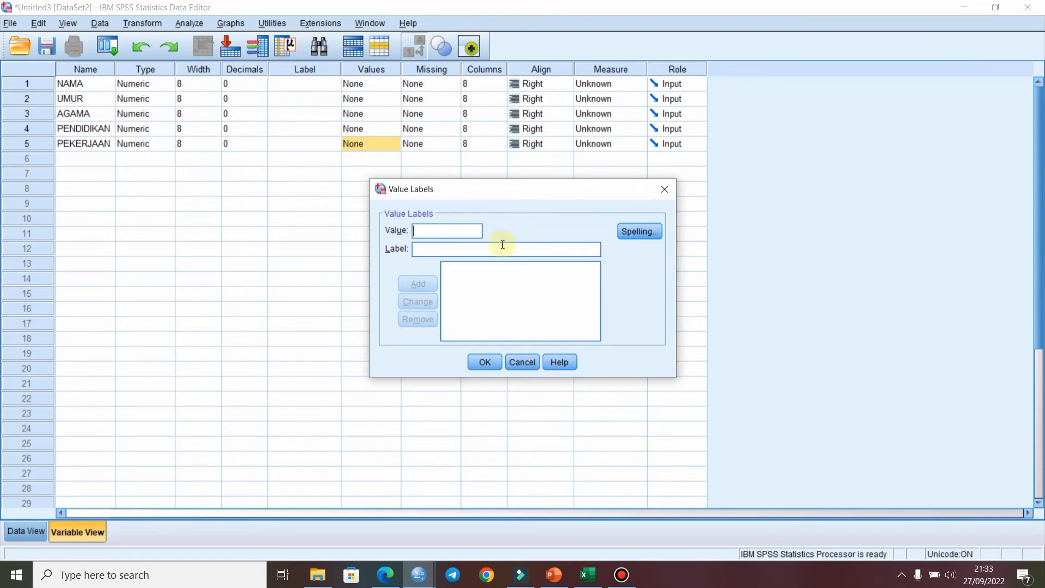
{"action": "type", "text": "1"}
{"action": "left_click", "coordinate": [482, 249]}
{"action": "type", "text": "URT"}
{"action": "left_click", "coordinate": [410, 286]}
{"action": "type", "text": "2"}
{"action": "type", "text": "PEGAWAI"}
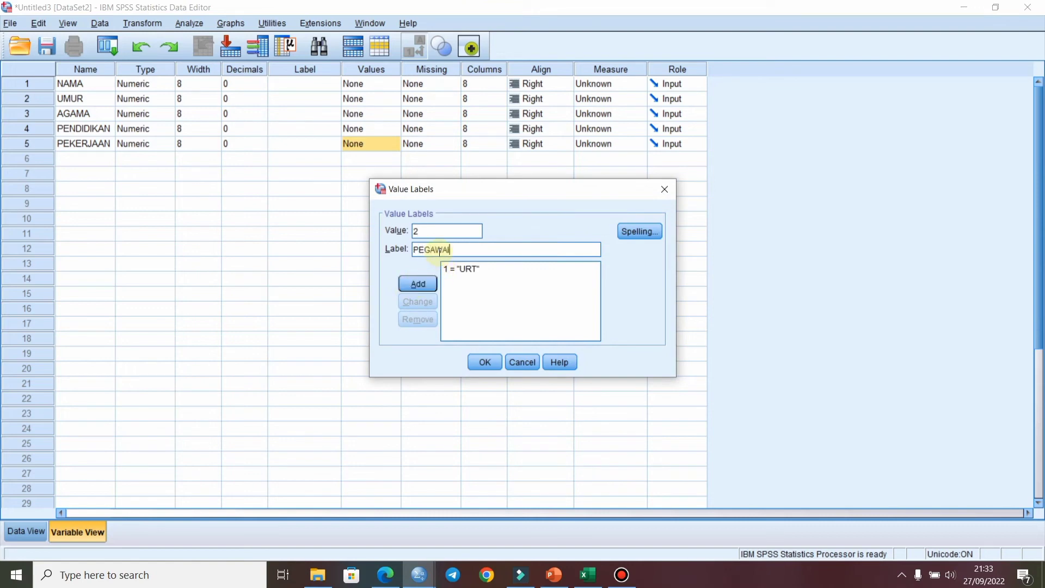
{"action": "left_click", "coordinate": [430, 287]}
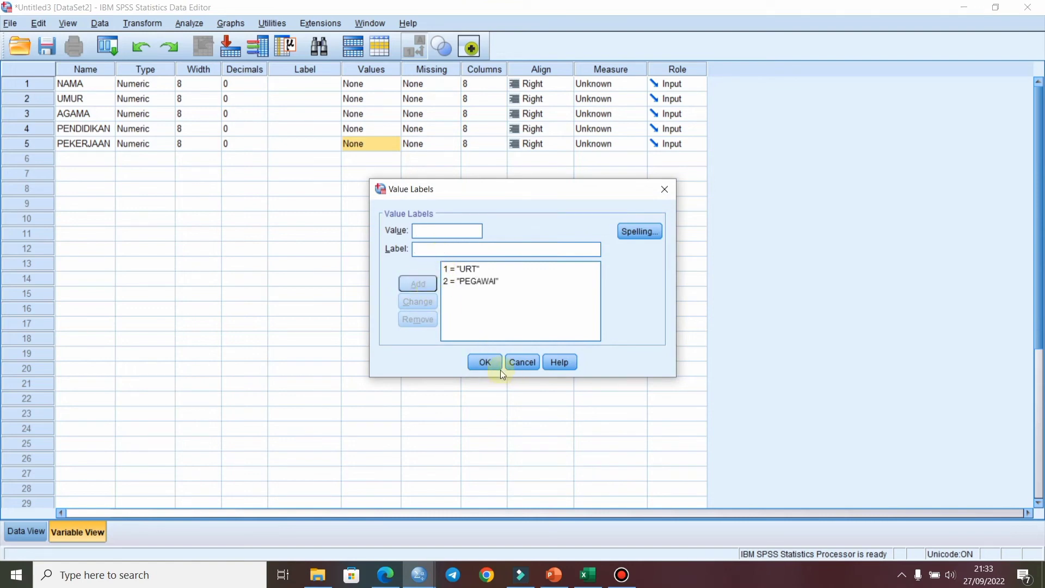
{"action": "left_click", "coordinate": [490, 364]}
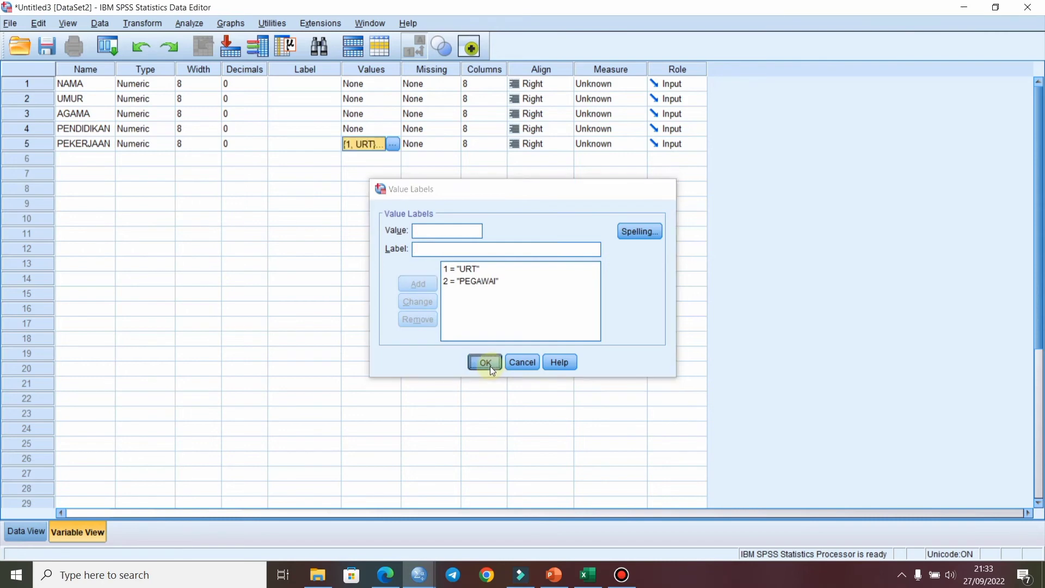
- Define the PENDIDIKAN value labels 1 = TAMAT sd and 2 = TAMAT SMP
{"action": "left_click", "coordinate": [387, 130]}
{"action": "left_click", "coordinate": [393, 129]}
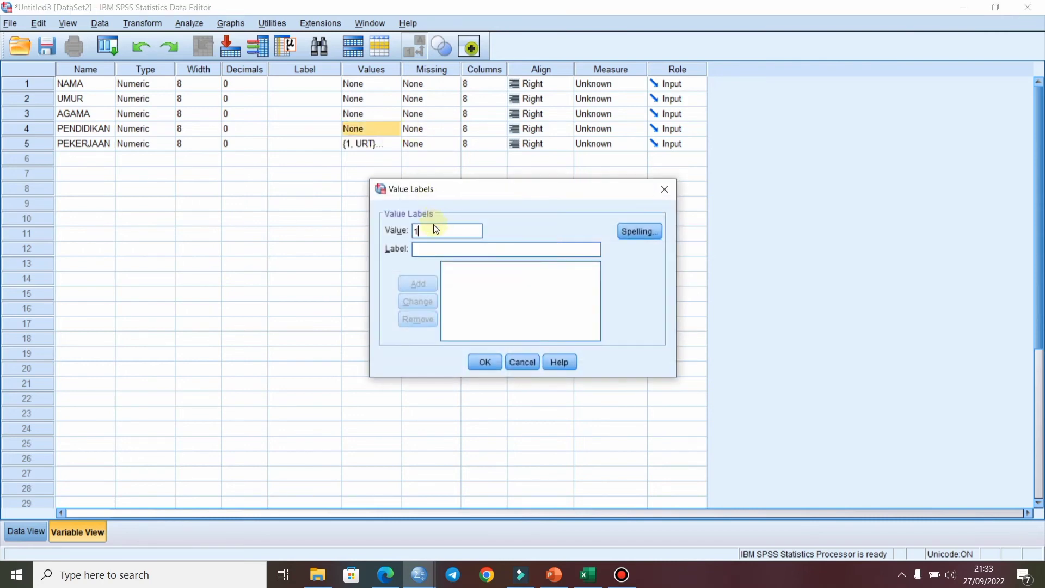
{"action": "type", "text": "1TAMA"}
{"action": "key", "text": "BackSpace"}
{"action": "key", "text": "BackSpace"}
{"action": "key", "text": "BackSpace"}
{"action": "key", "text": "BackSpace"}
{"action": "type", "text": "TAMAT sd"}
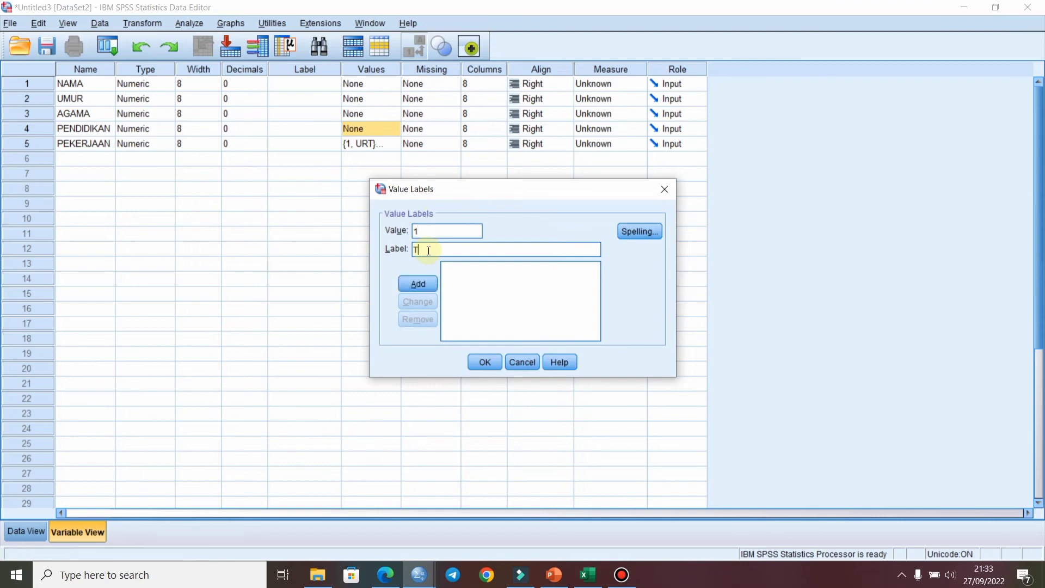
{"action": "left_click", "coordinate": [424, 284]}
{"action": "type", "text": "2"}
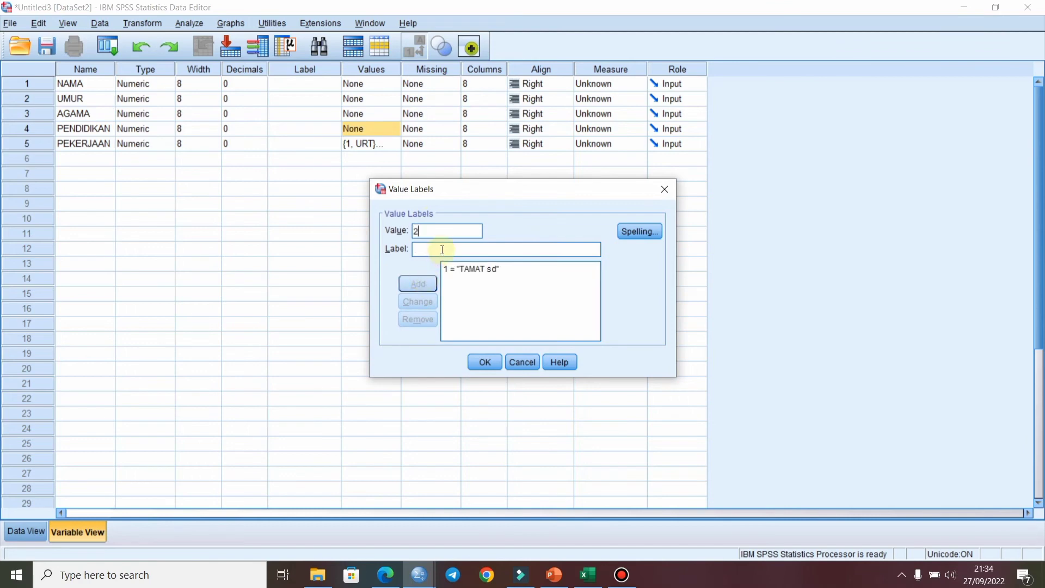
{"action": "type", "text": "TAMAT SMP"}
{"action": "left_click", "coordinate": [426, 285]}
{"action": "left_click", "coordinate": [495, 367]}
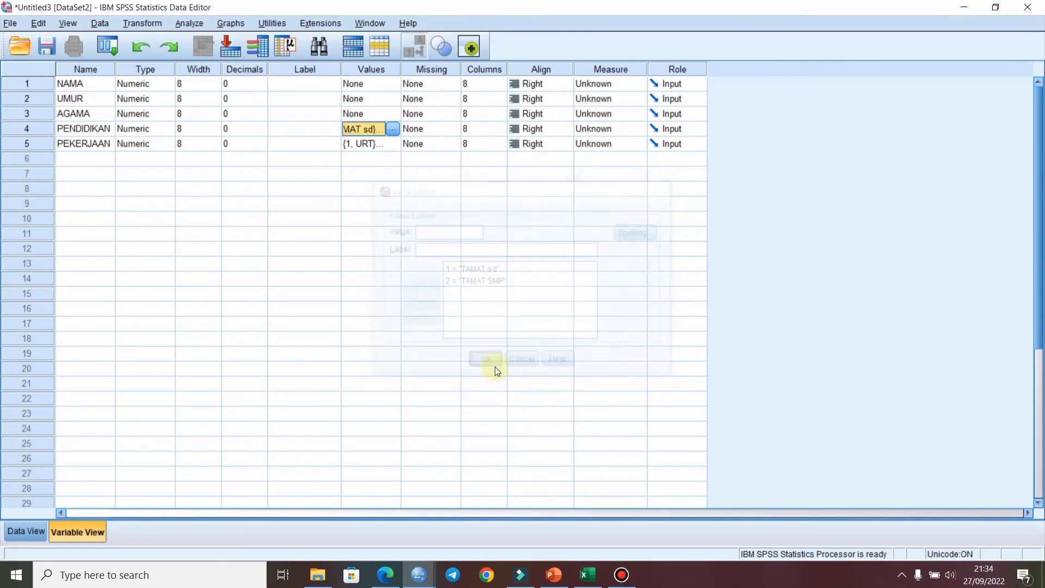
- Widen the PEKERJAAN column in the case data so its name fits on one line
{"action": "left_click", "coordinate": [40, 535]}
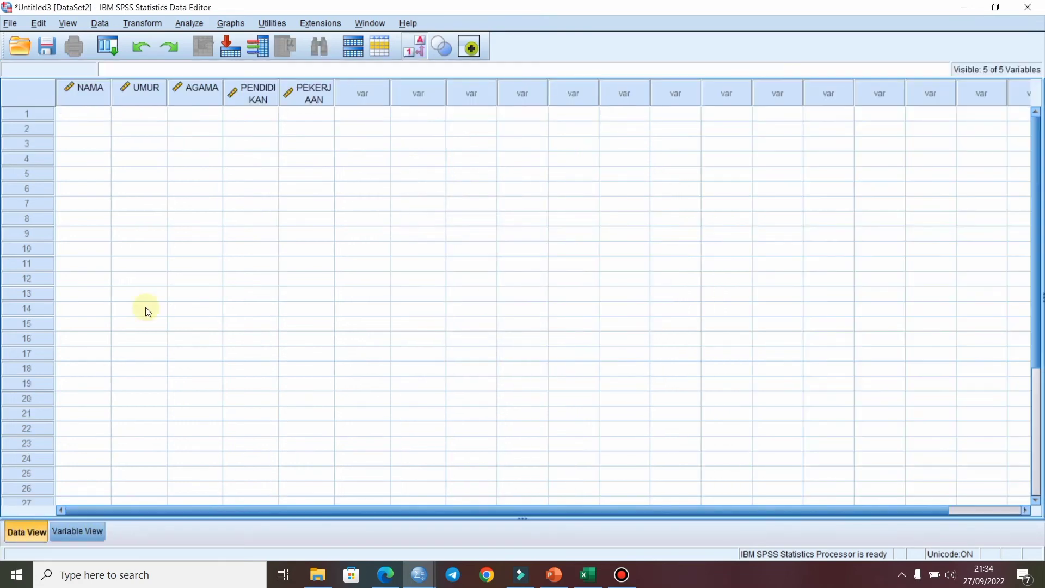
{"action": "left_click_drag", "start_coordinate": [333, 84], "coordinate": [365, 85]}
- Try to enter the text DJSJF as the NAMA value of the first case
{"action": "left_click", "coordinate": [133, 116]}
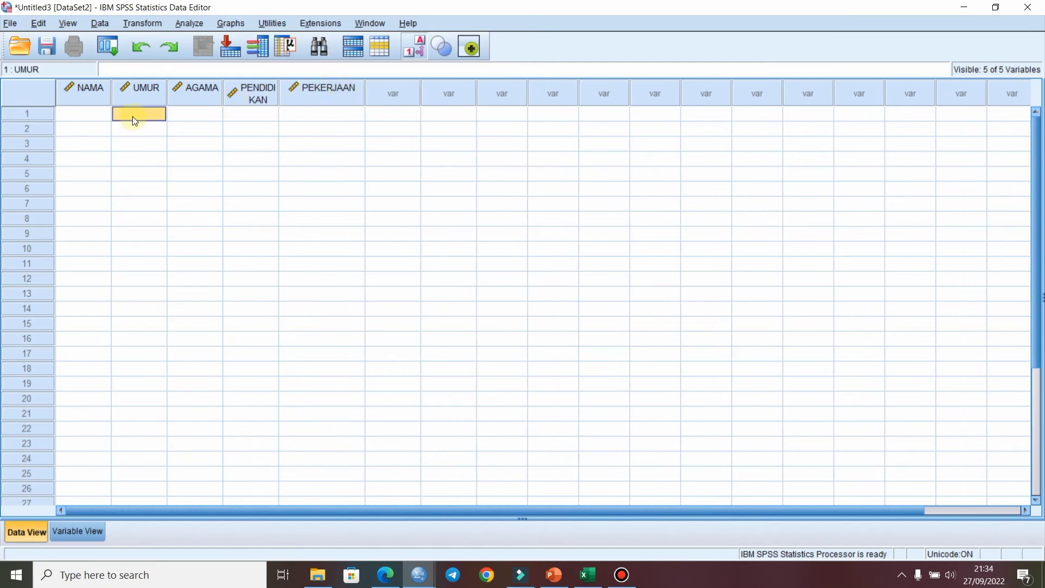
{"action": "left_click", "coordinate": [100, 115]}
{"action": "type", "text": "DJSJF"}
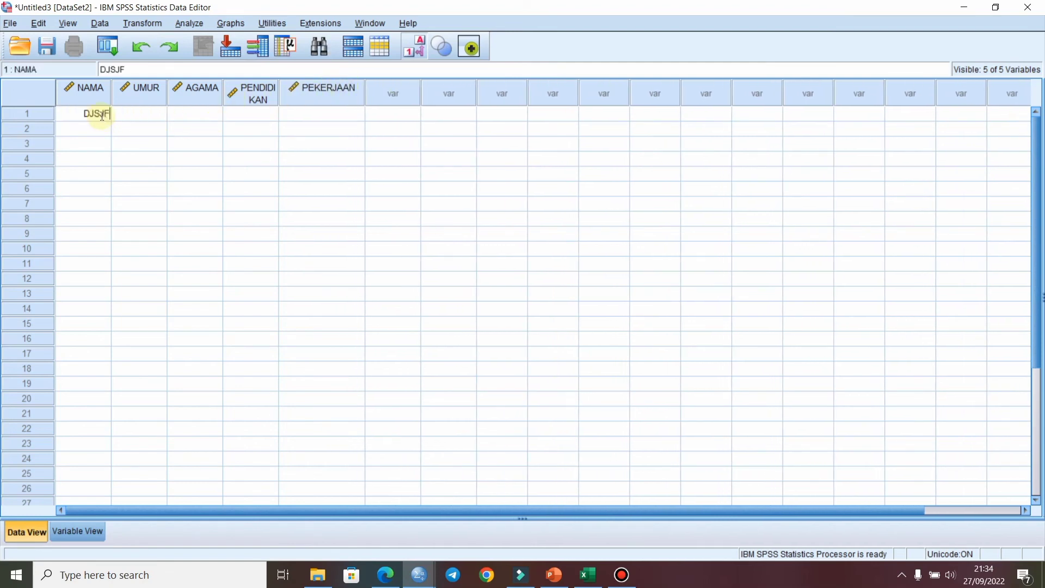
{"action": "key", "text": "Escape"}
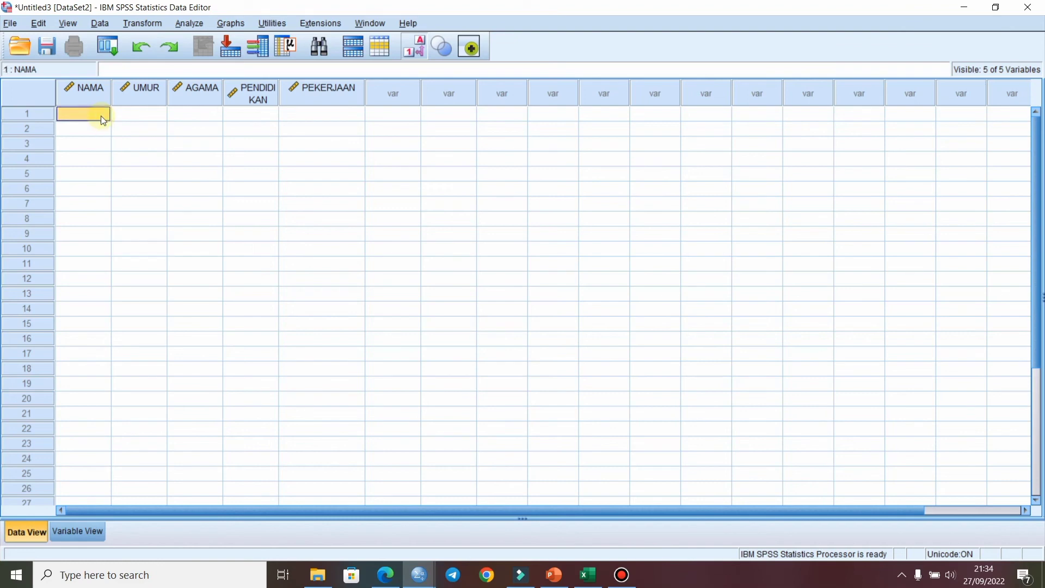
- Change the NAMA variable's type to String with 30 characters
{"action": "left_click", "coordinate": [79, 532]}
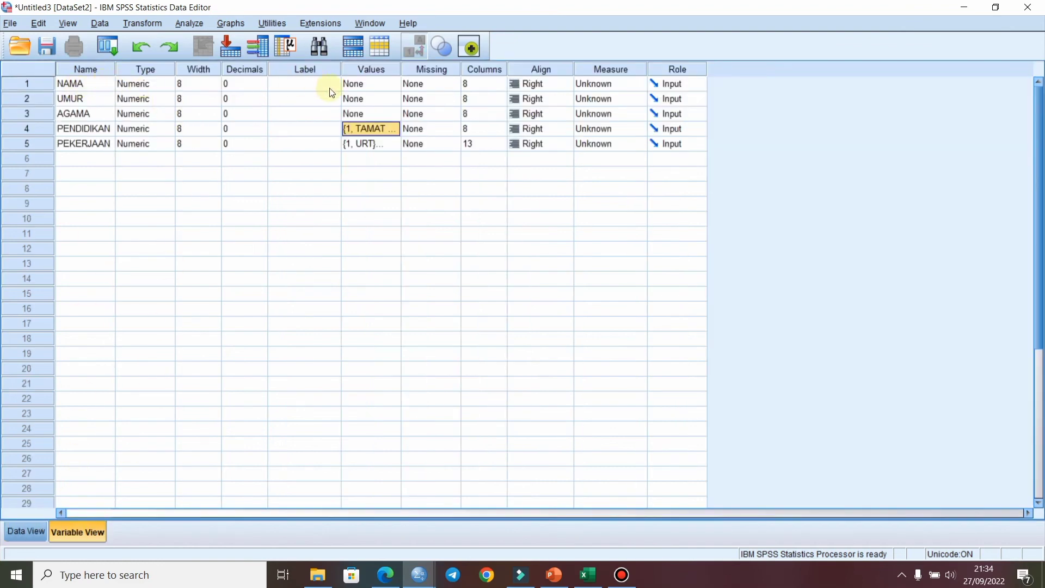
{"action": "left_click", "coordinate": [145, 84]}
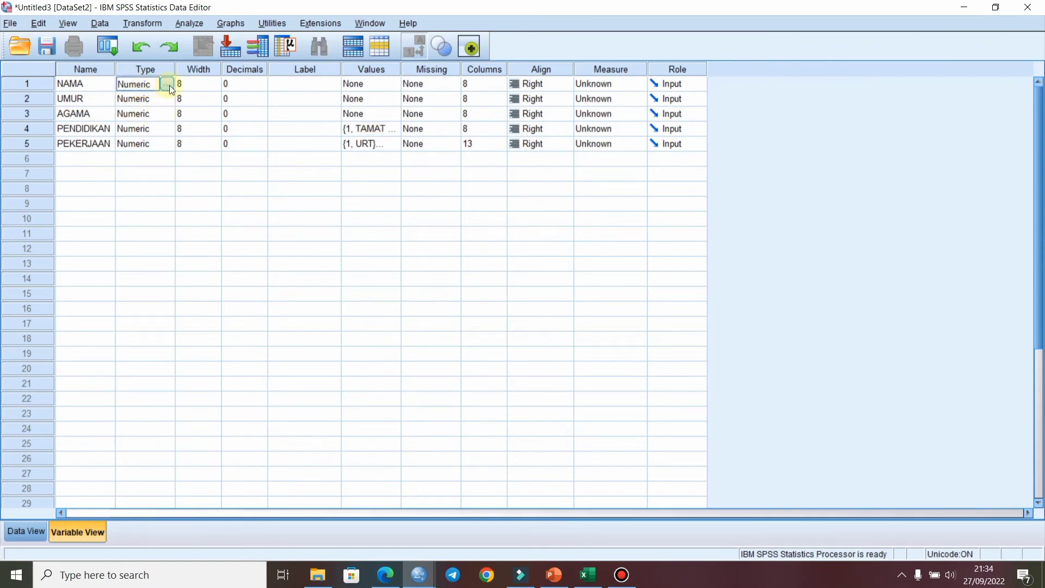
{"action": "left_click", "coordinate": [170, 85]}
{"action": "left_click", "coordinate": [403, 300]}
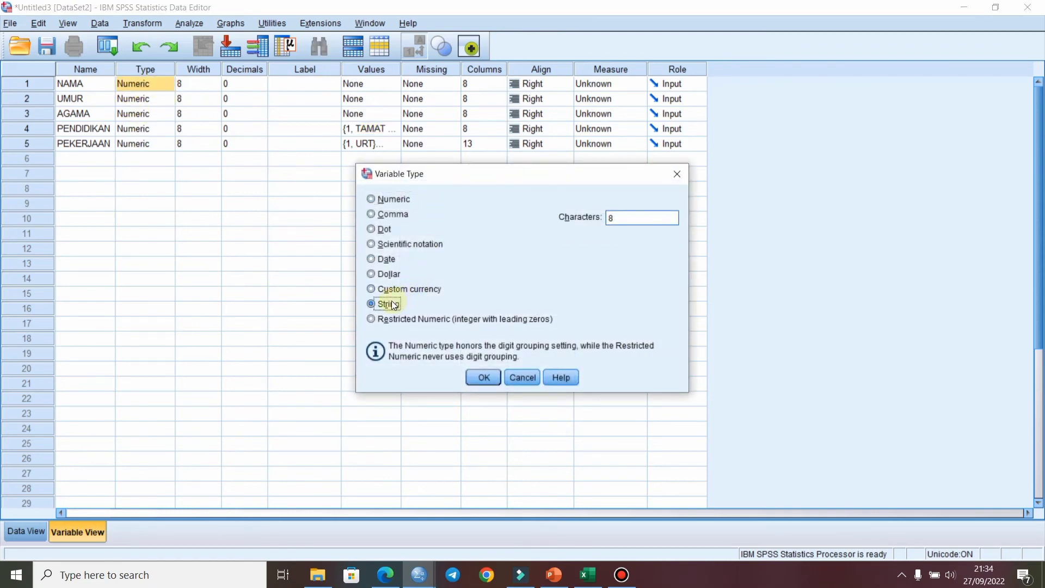
{"action": "left_click", "coordinate": [647, 217]}
{"action": "key", "text": "BackSpace"}
{"action": "type", "text": "30"}
{"action": "left_click", "coordinate": [469, 381]}
- Enter the NAMA values JDFAS, DHAKD, DHKA and DJQ for cases 1 to 4
{"action": "left_click", "coordinate": [25, 530]}
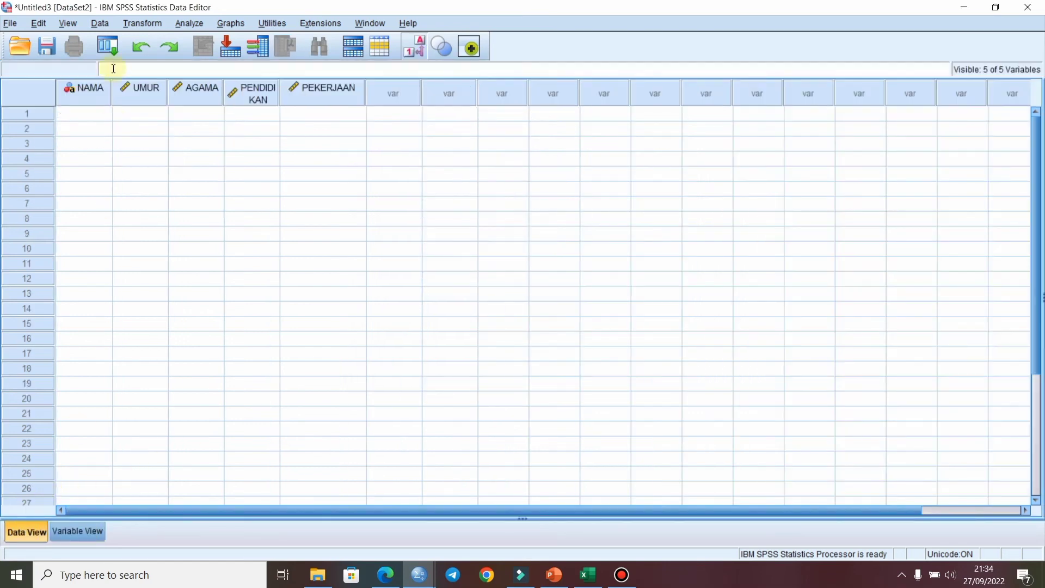
{"action": "left_click", "coordinate": [88, 116]}
{"action": "type", "text": "JDFAS"}
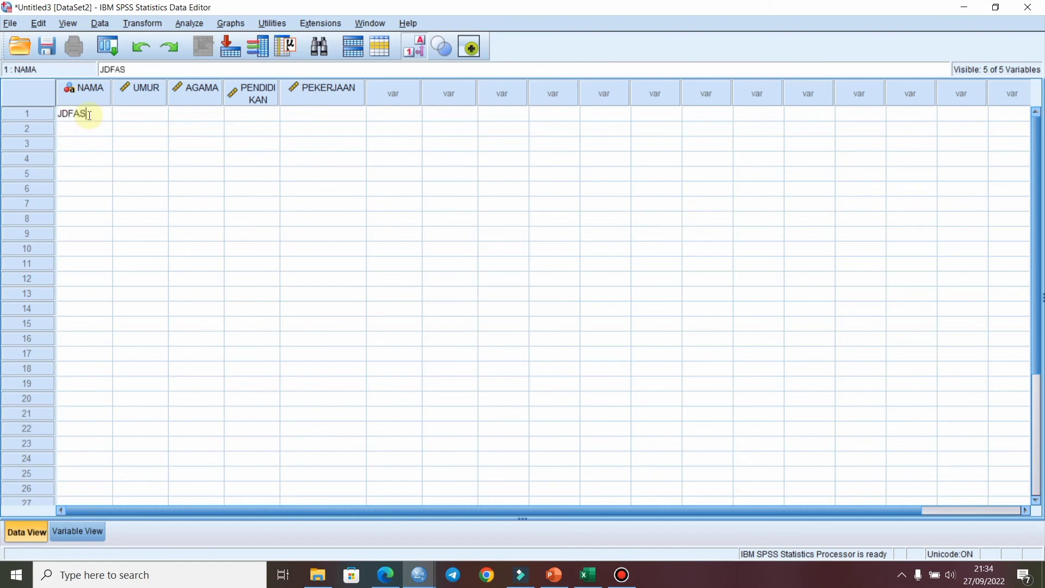
{"action": "key", "text": "Return"}
{"action": "type", "text": "DHAKD"}
{"action": "key", "text": "Return"}
{"action": "type", "text": "DHKA"}
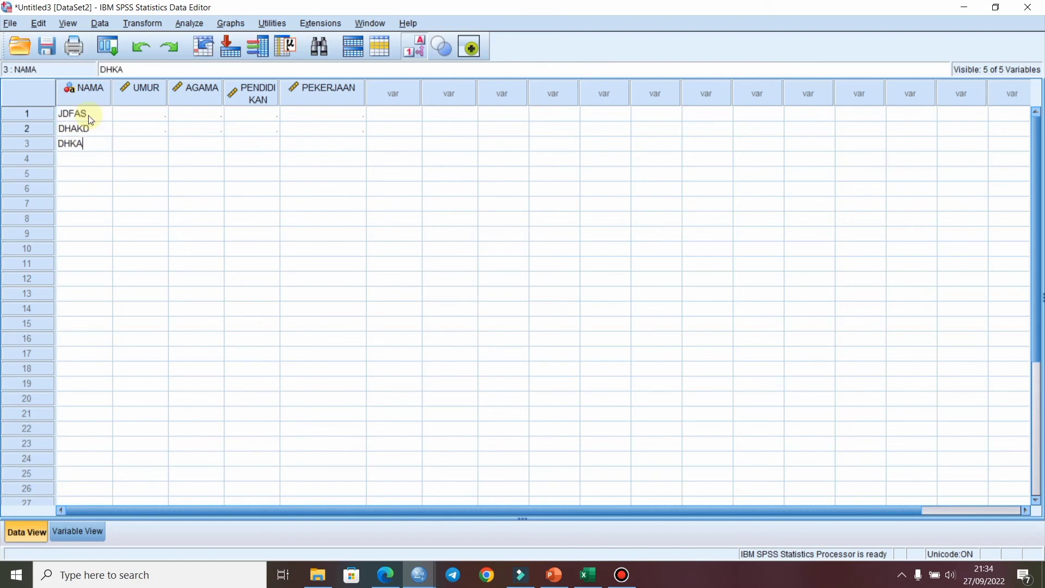
{"action": "key", "text": "Return"}
{"action": "type", "text": "DJQ"}
- Enter the UMUR values 14, 15, 37 and 24 for cases 1 to 4
{"action": "left_click", "coordinate": [156, 116]}
{"action": "type", "text": "14"}
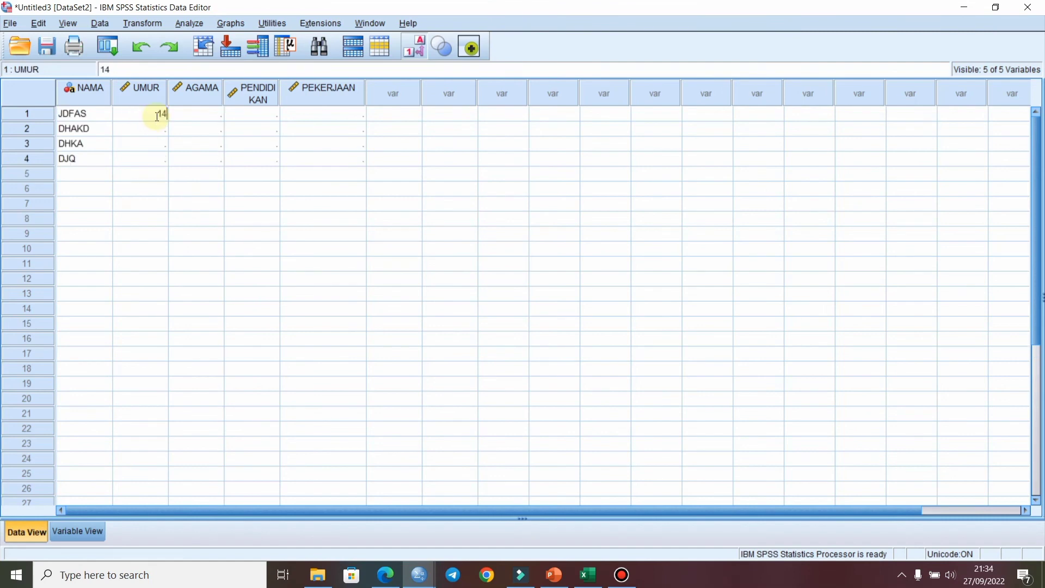
{"action": "key", "text": "Return"}
{"action": "type", "text": "15"}
{"action": "key", "text": "Return"}
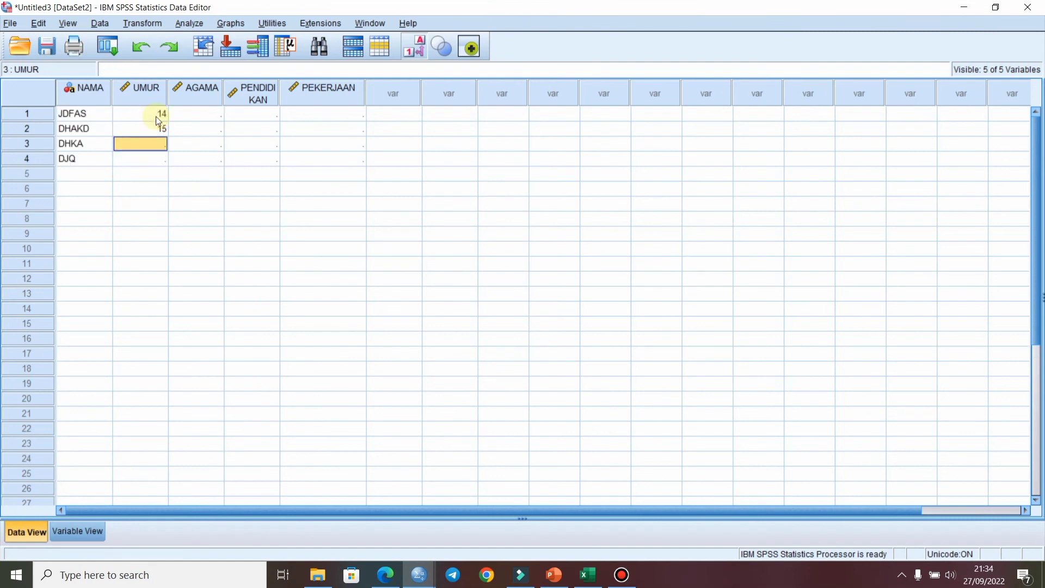
{"action": "type", "text": "37"}
{"action": "key", "text": "Return"}
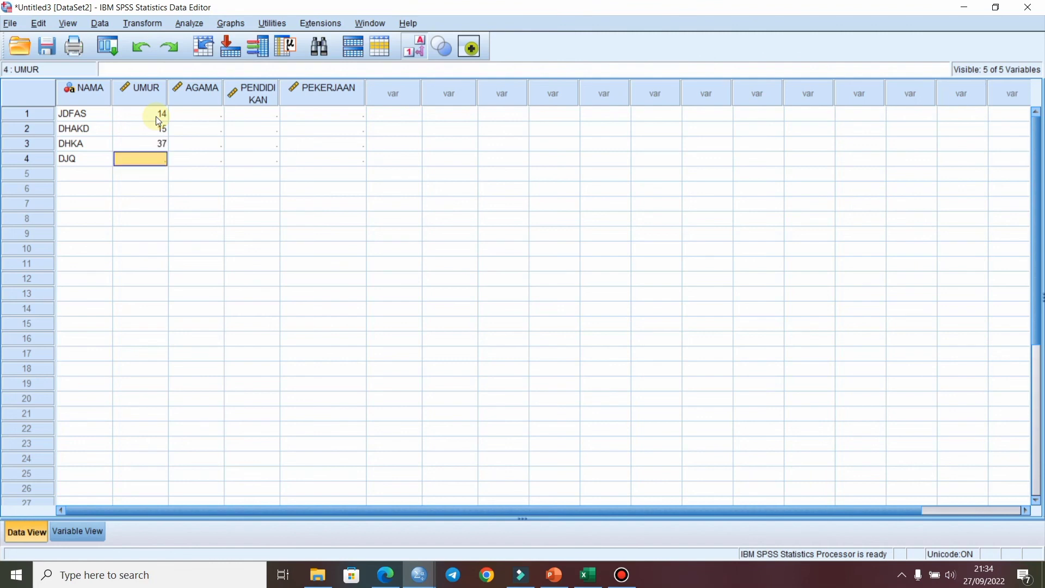
{"action": "type", "text": "24"}
{"action": "left_click", "coordinate": [193, 120]}
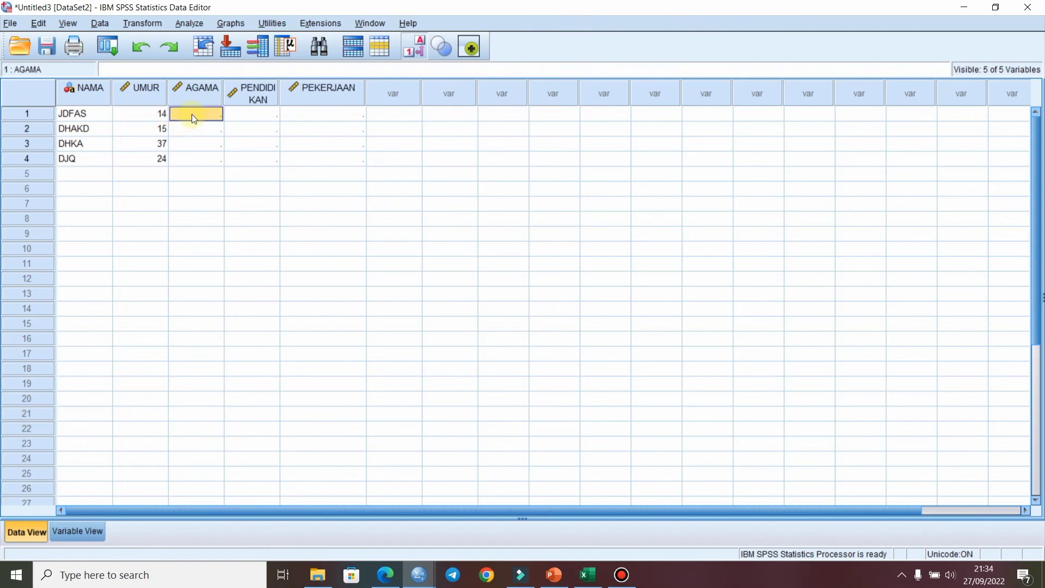
- Add the value label 1 = ISLAM to the AGAMA variable
{"action": "left_click", "coordinate": [77, 531]}
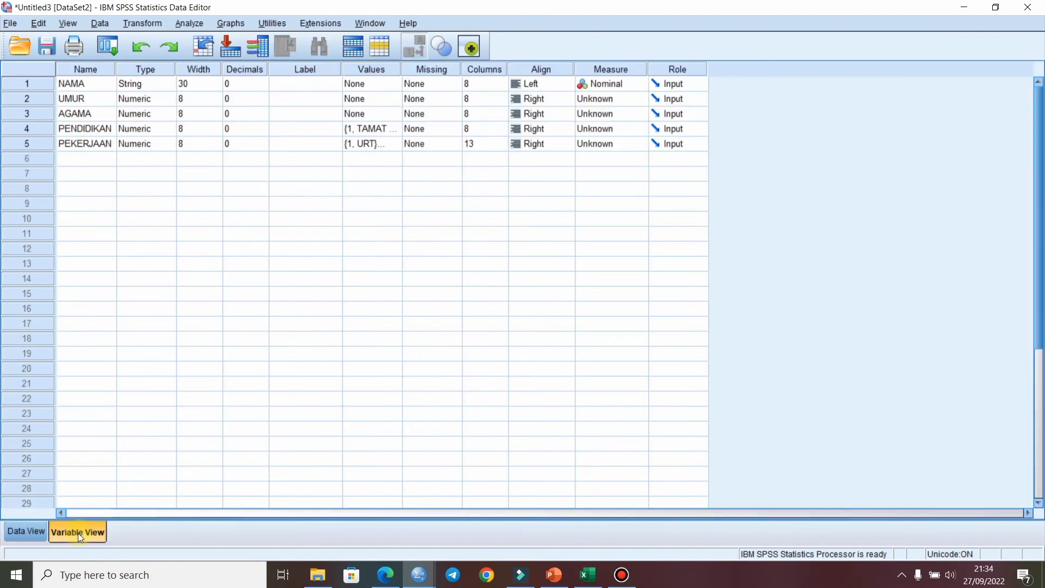
{"action": "left_click", "coordinate": [397, 118]}
{"action": "left_click", "coordinate": [394, 115]}
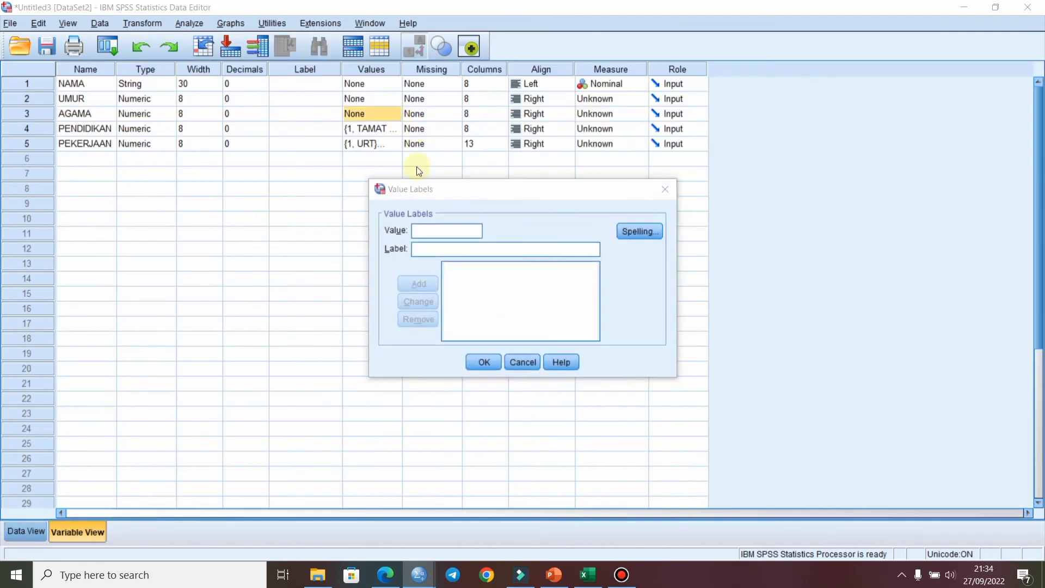
{"action": "type", "text": "1"}
{"action": "left_click", "coordinate": [420, 250]}
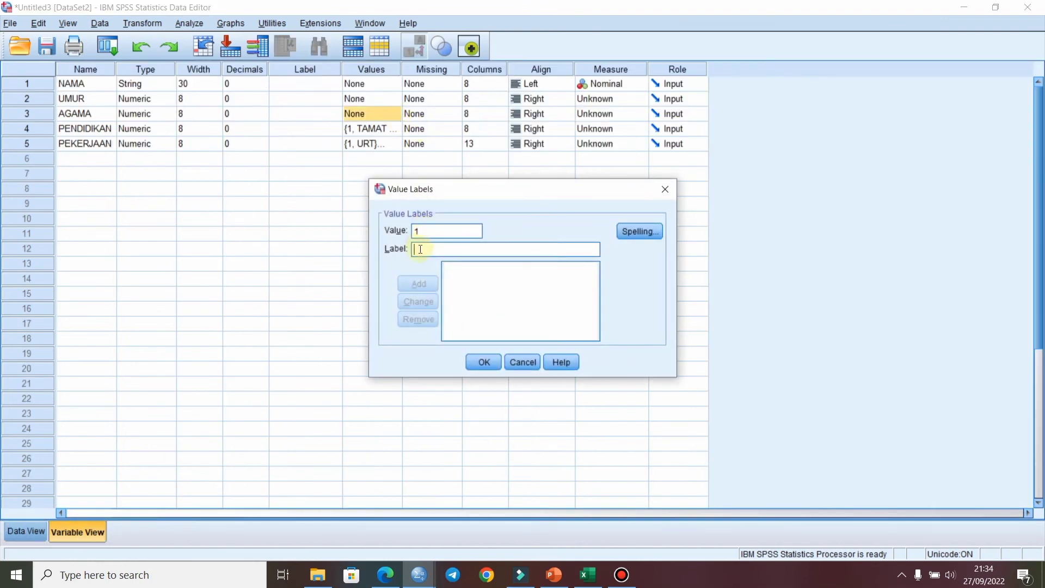
{"action": "type", "text": "ISLAM"}
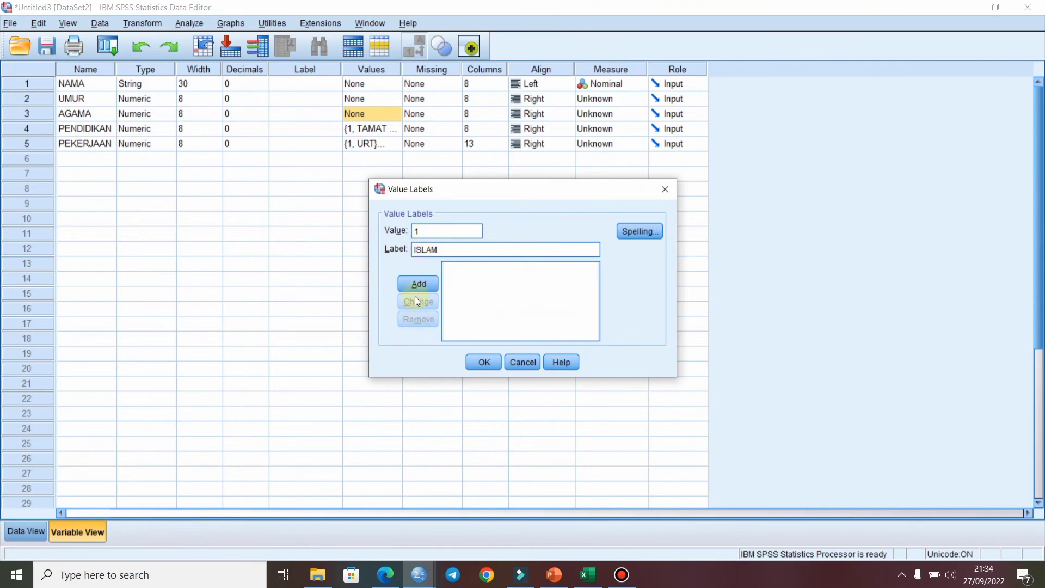
{"action": "left_click", "coordinate": [418, 284]}
- Add the value label 2 = KRISTEN to the AGAMA variable and apply the label definitions
{"action": "left_click", "coordinate": [436, 230]}
{"action": "type", "text": "2"}
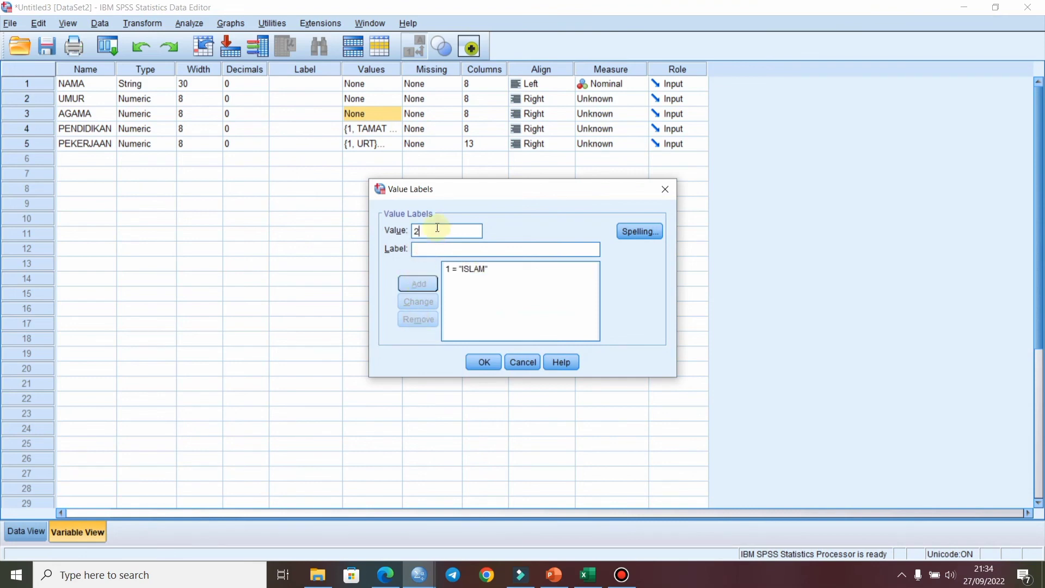
{"action": "type", "text": "KRISTEN"}
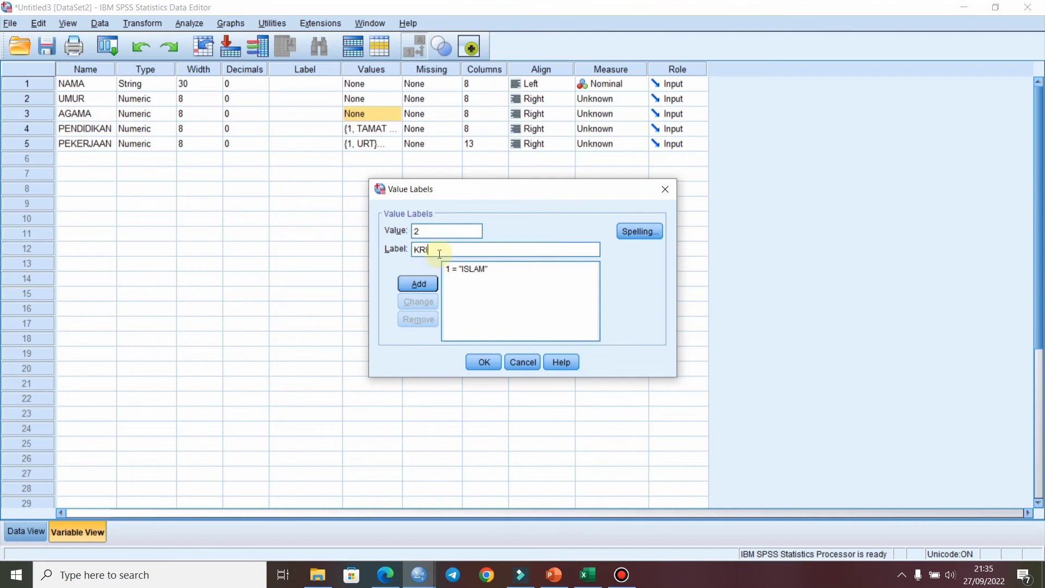
{"action": "left_click", "coordinate": [431, 282]}
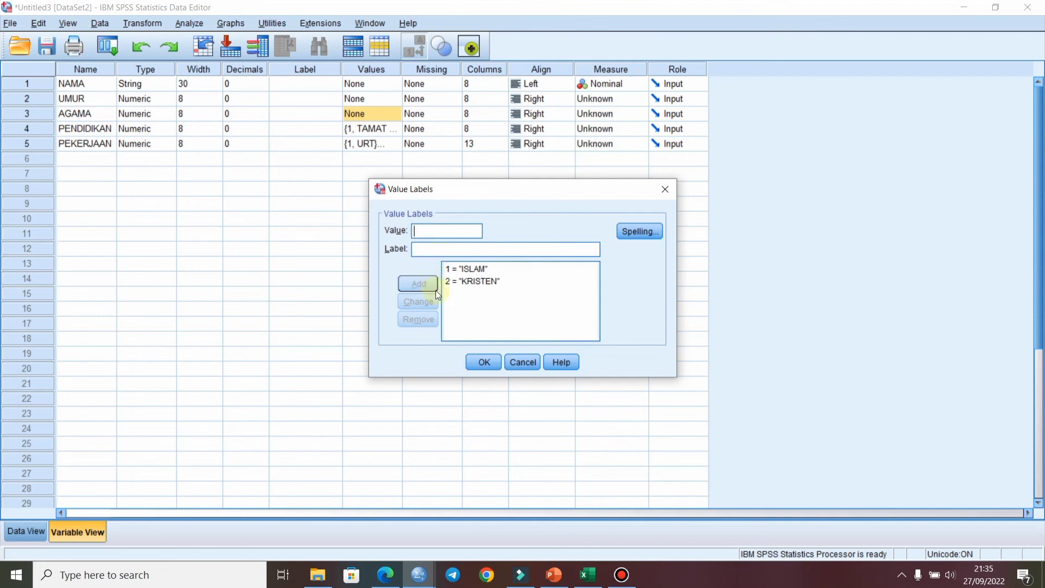
{"action": "left_click", "coordinate": [484, 362]}
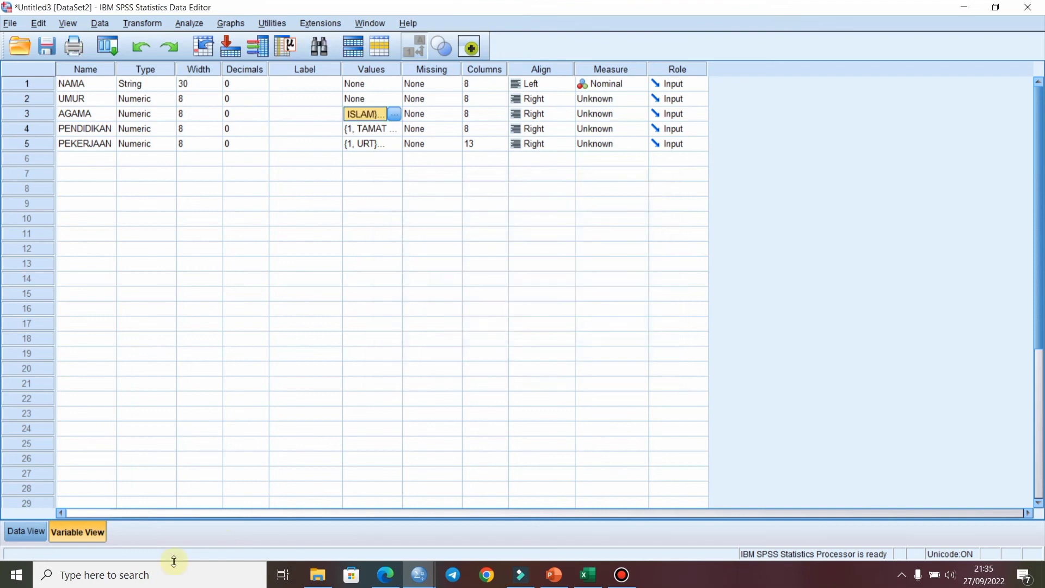
- Return to the case data and choose ISLAM as the AGAMA value of case 1
{"action": "left_click", "coordinate": [39, 535]}
{"action": "left_click", "coordinate": [213, 113]}
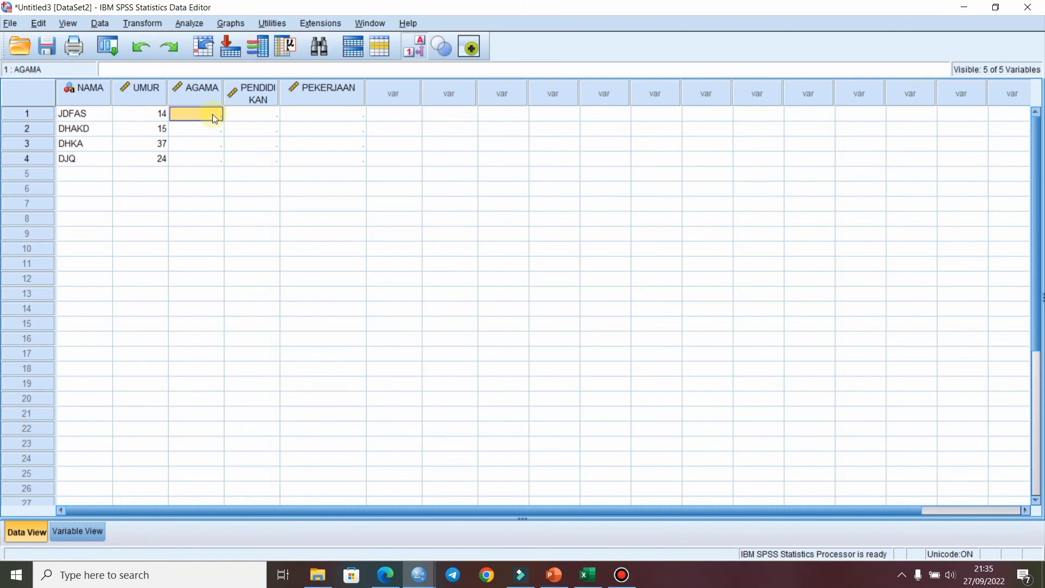
{"action": "left_click", "coordinate": [214, 114]}
{"action": "left_click", "coordinate": [215, 114]}
{"action": "left_click", "coordinate": [208, 128]}
- Switch the data display from value labels to numeric codes and enter AGAMA value 1 for cases 2 to 4
{"action": "left_click", "coordinate": [211, 130]}
{"action": "left_click", "coordinate": [220, 133]}
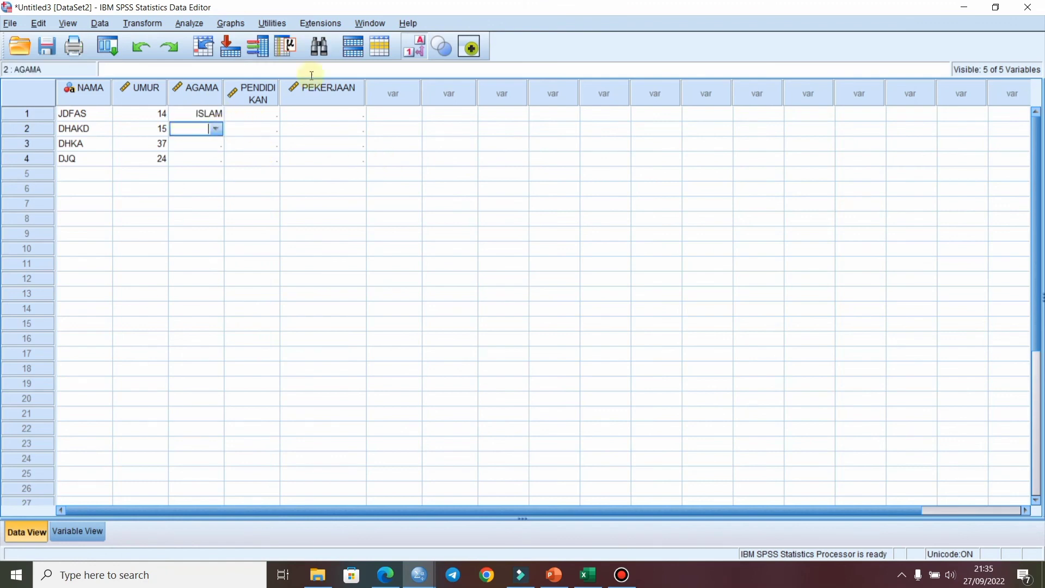
{"action": "left_click", "coordinate": [423, 49]}
{"action": "type", "text": "1"}
{"action": "key", "text": "Return"}
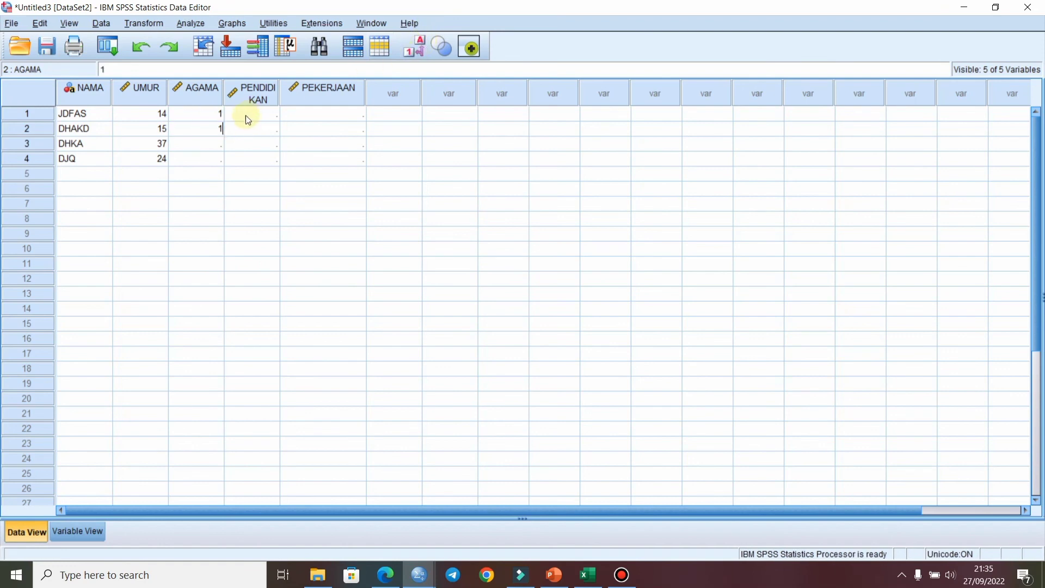
{"action": "type", "text": "1"}
{"action": "key", "text": "Return"}
{"action": "type", "text": "1"}
{"action": "key", "text": "Tab"}
- Enter the PENDIDIKAN values 2, 1, 2 and 1 for cases 1 to 4
{"action": "key", "text": "Up"}
{"action": "key", "text": "Up"}
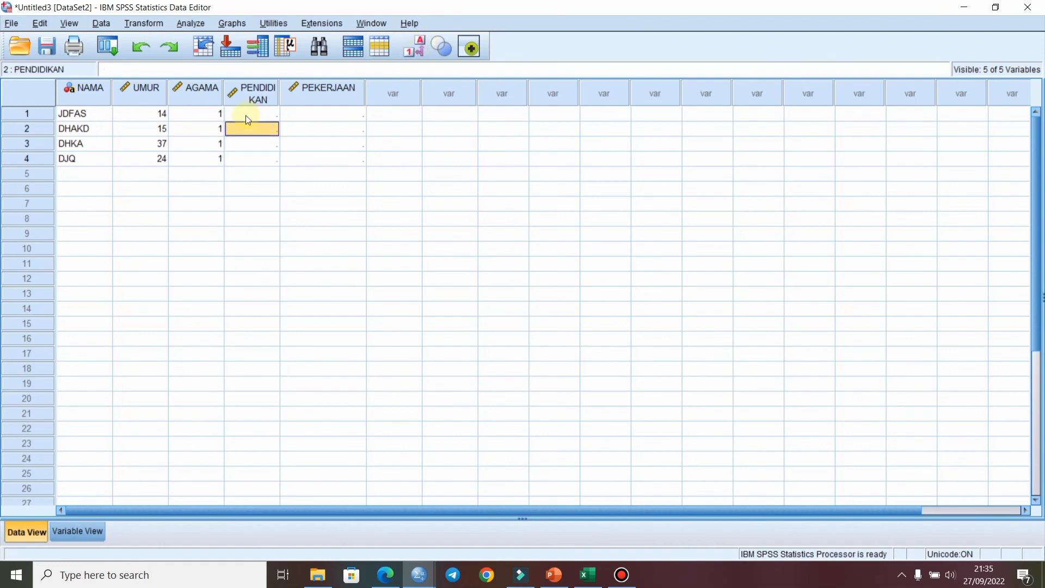
{"action": "key", "text": "Up"}
{"action": "type", "text": "2"}
{"action": "key", "text": "Return"}
{"action": "type", "text": "1"}
{"action": "key", "text": "Return"}
{"action": "type", "text": "2"}
{"action": "key", "text": "Return"}
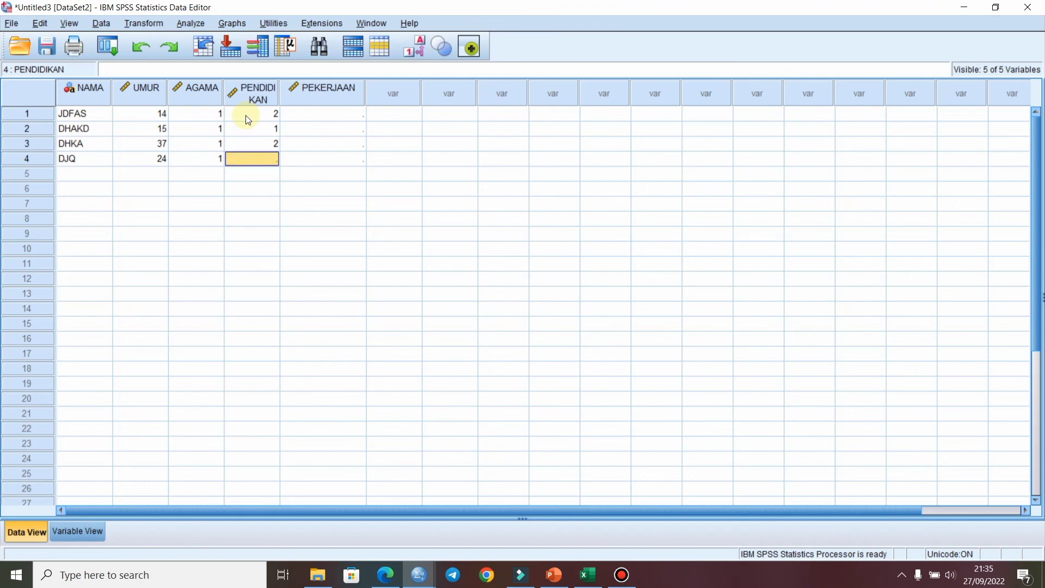
{"action": "type", "text": "1"}
- Enter the PEKERJAAN values 2, 1, 2 and 1 for cases 1 to 4 and return to the variable definitions
{"action": "left_click", "coordinate": [308, 118]}
{"action": "type", "text": "2"}
{"action": "key", "text": "Return"}
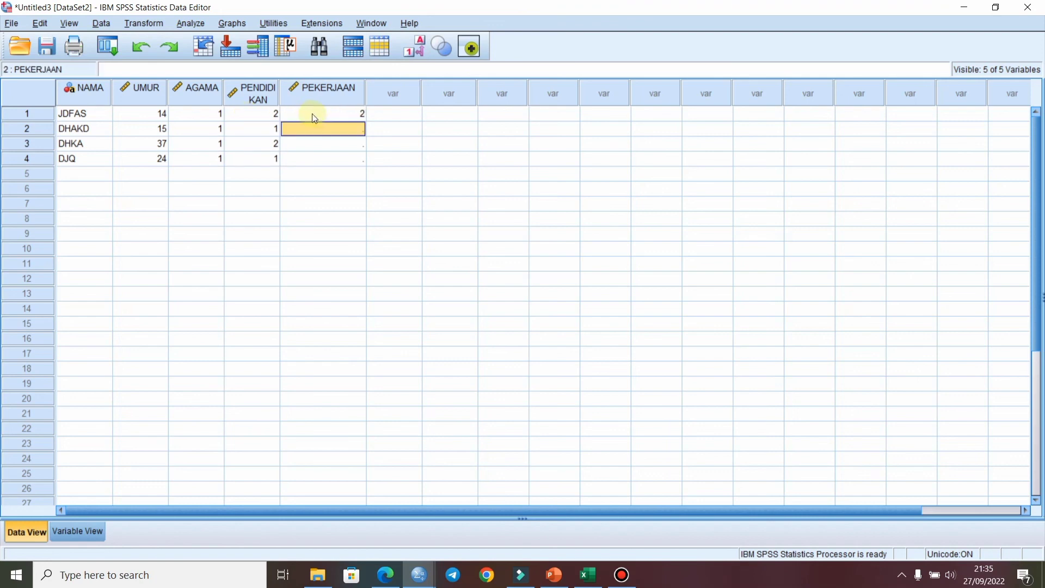
{"action": "type", "text": "1"}
{"action": "key", "text": "Return"}
{"action": "type", "text": "2"}
{"action": "key", "text": "Return"}
{"action": "type", "text": "1"}
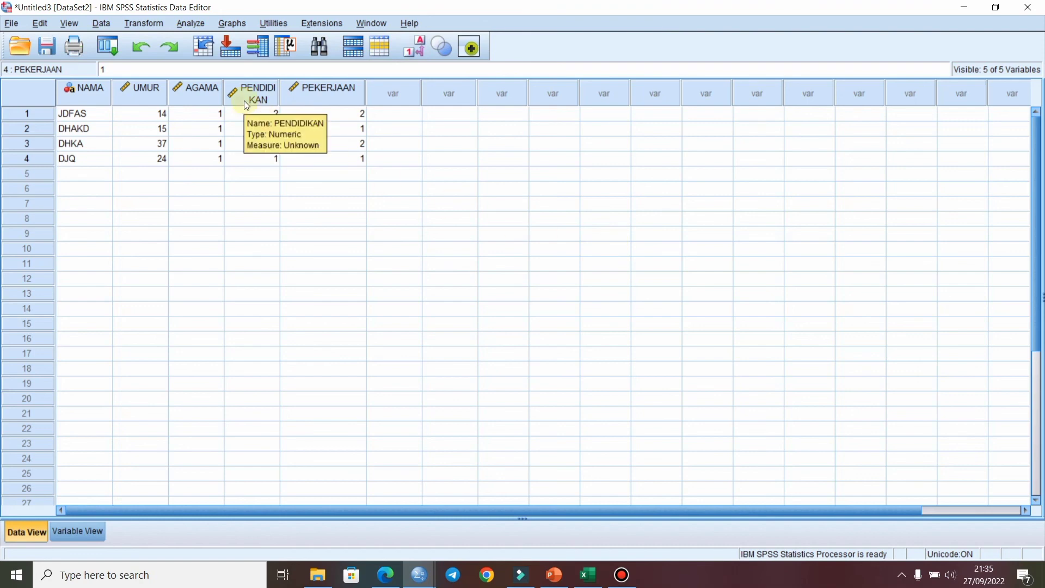
{"action": "left_click", "coordinate": [83, 539]}
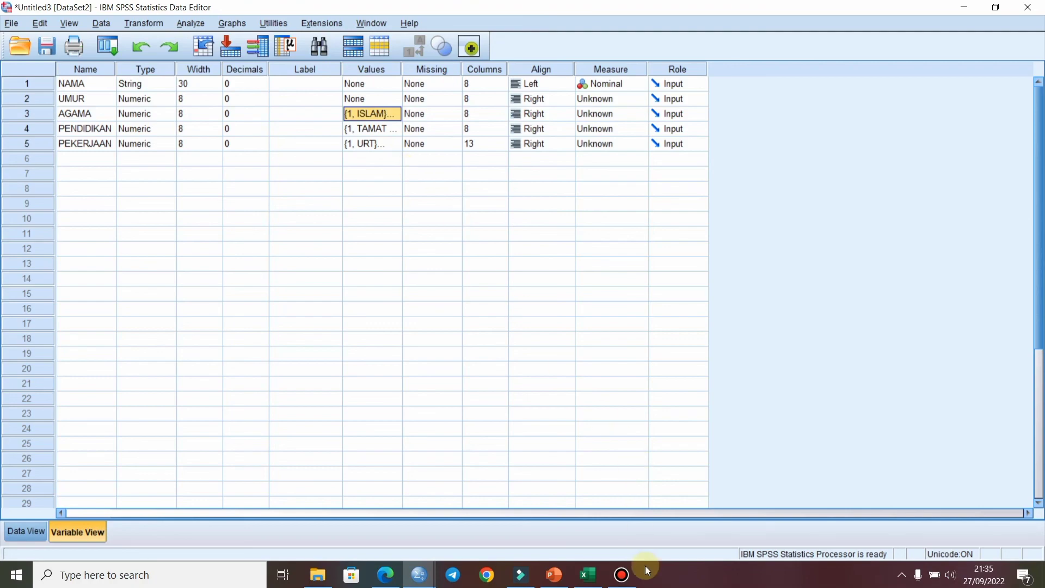
{"action": "mouse_move", "coordinate": [630, 571]}
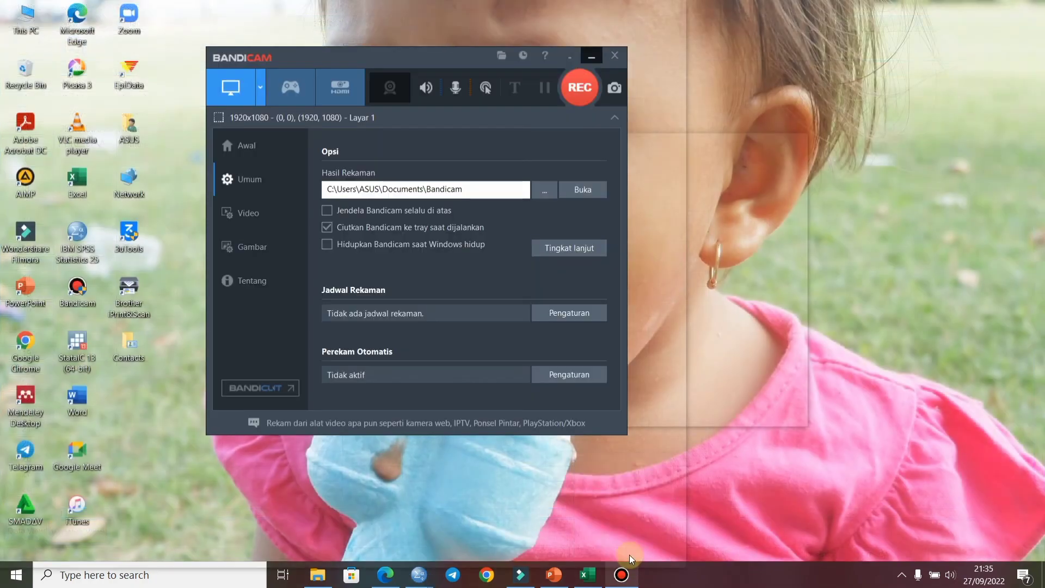
{"action": "left_click", "coordinate": [629, 554]}
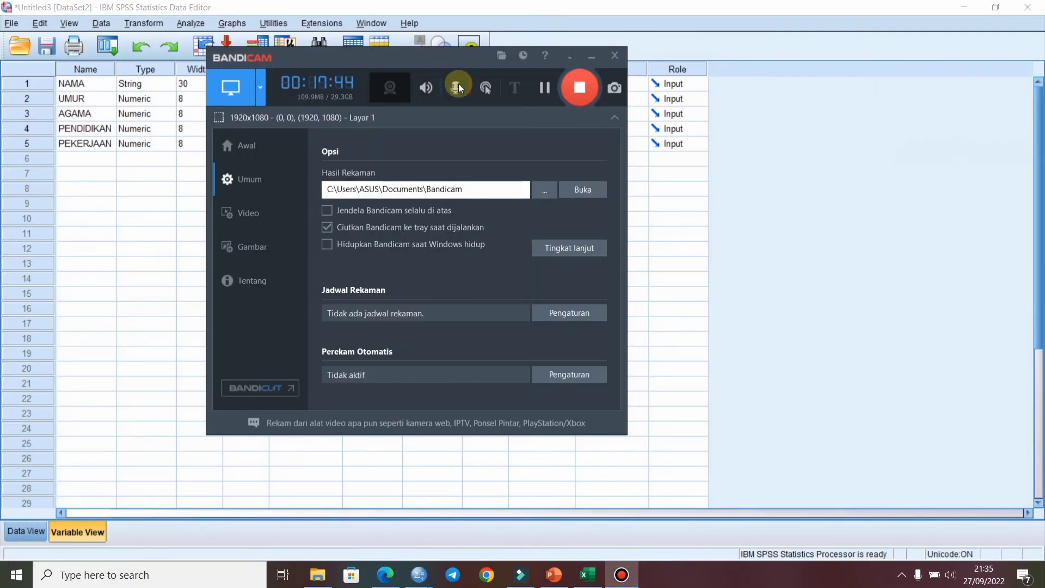